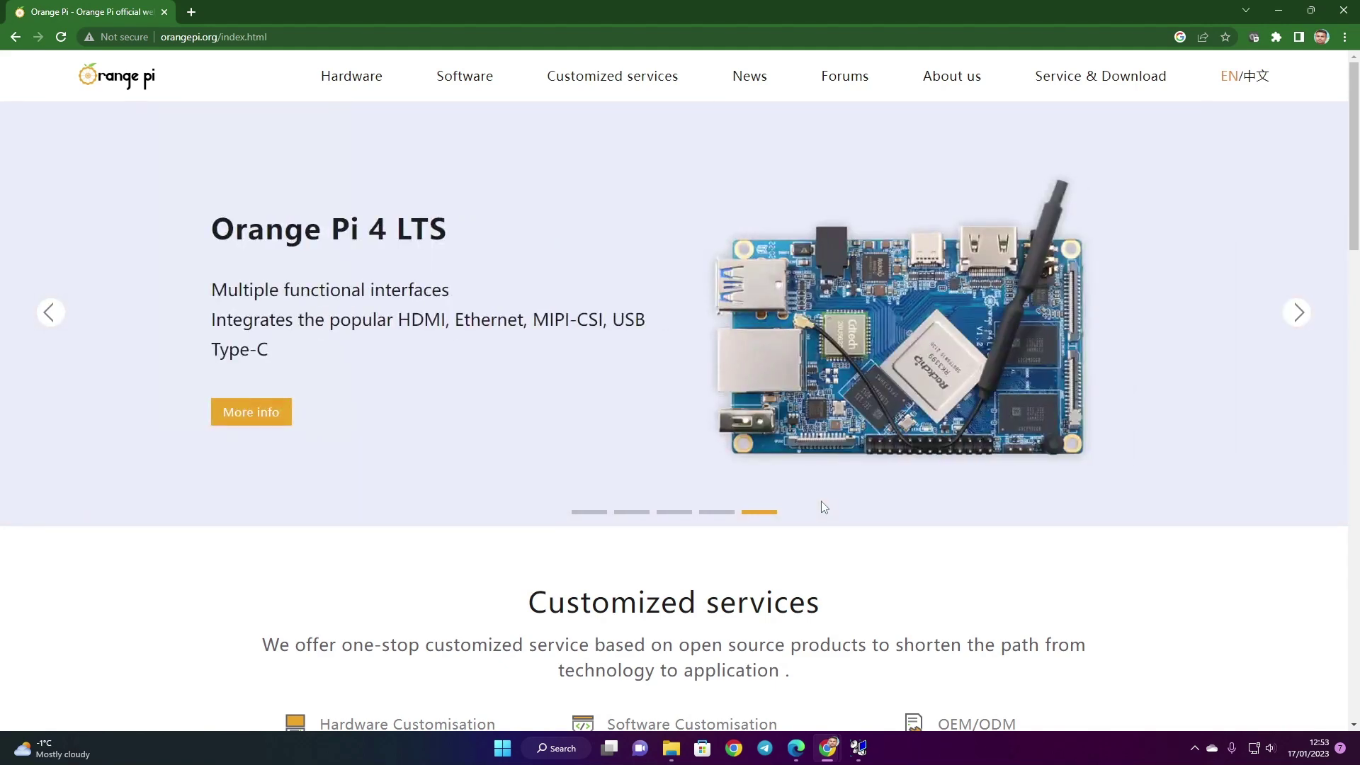
Step: Navigate from the Orange Pi 4 LTS page to the Orange Pi 5 Downloads section
click(491, 435)
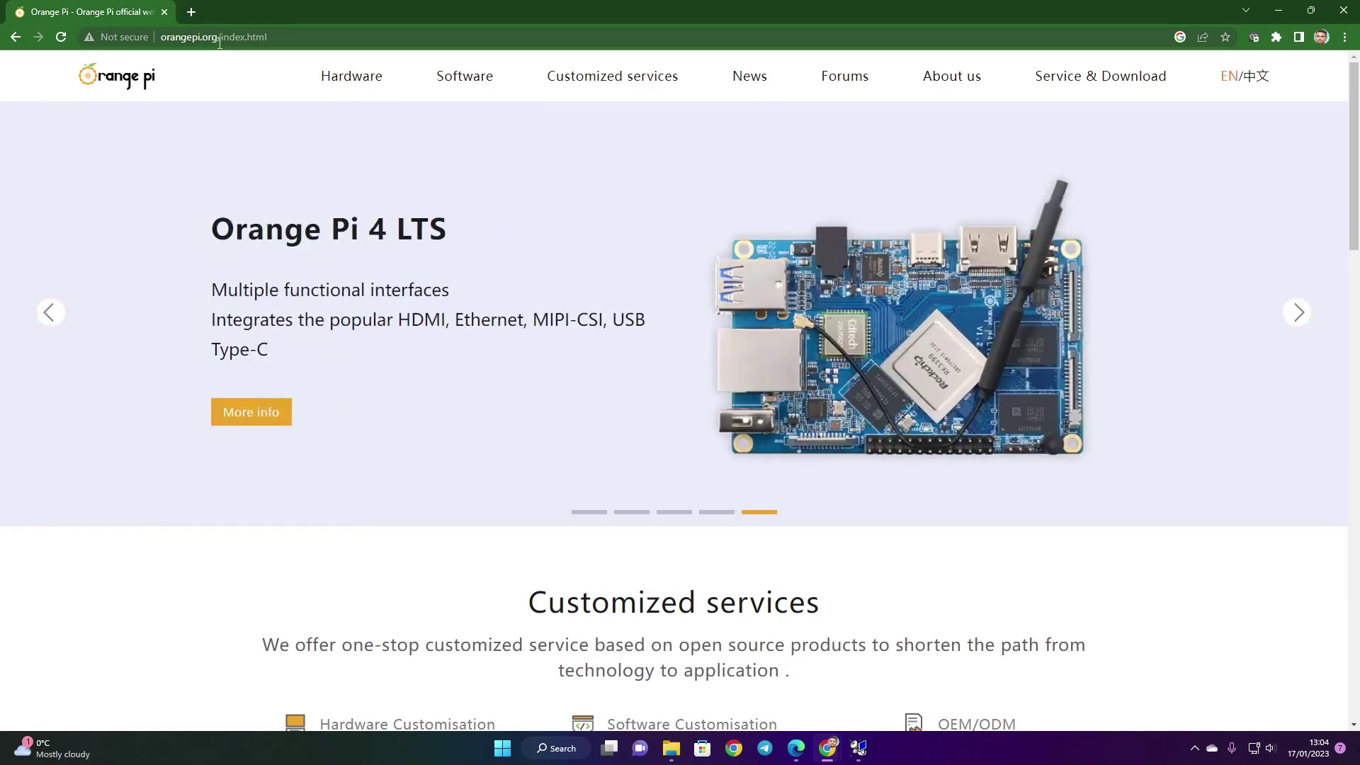
click(220, 41)
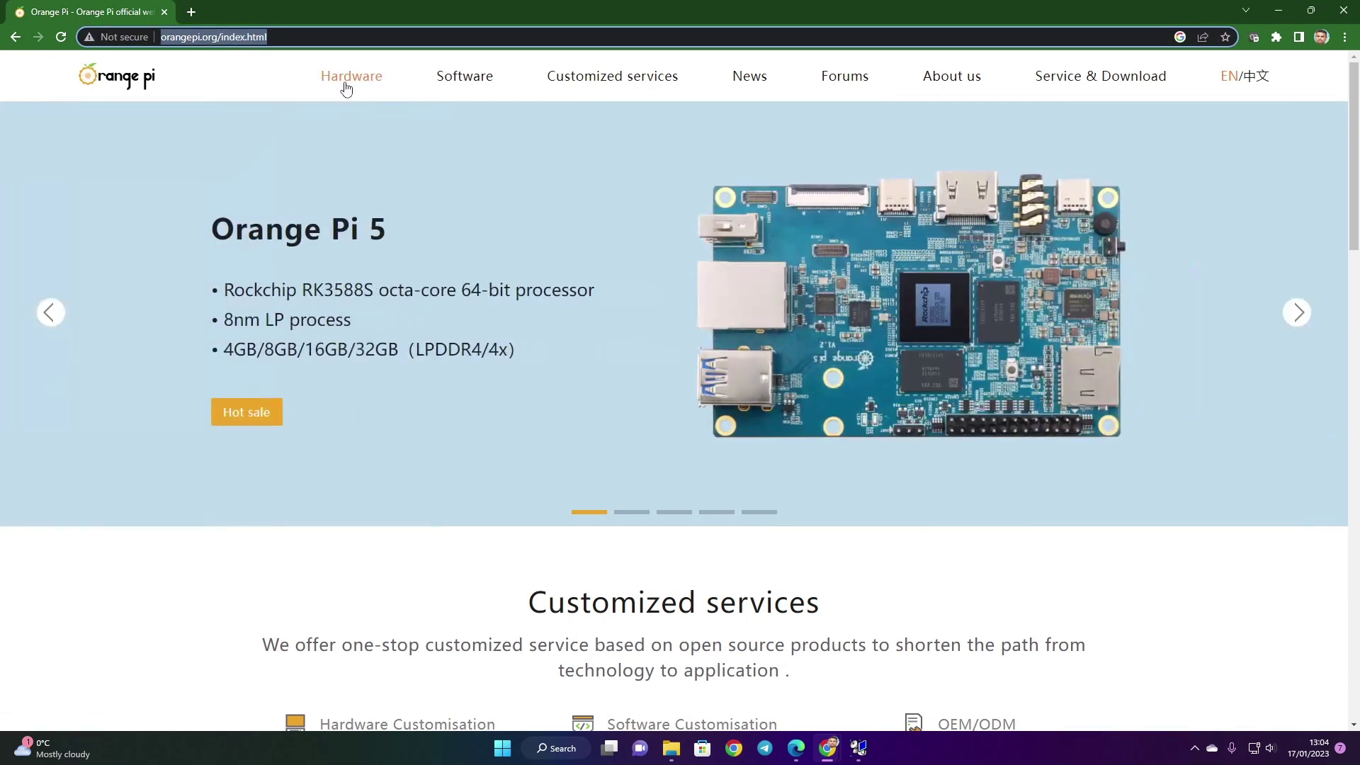
click(348, 80)
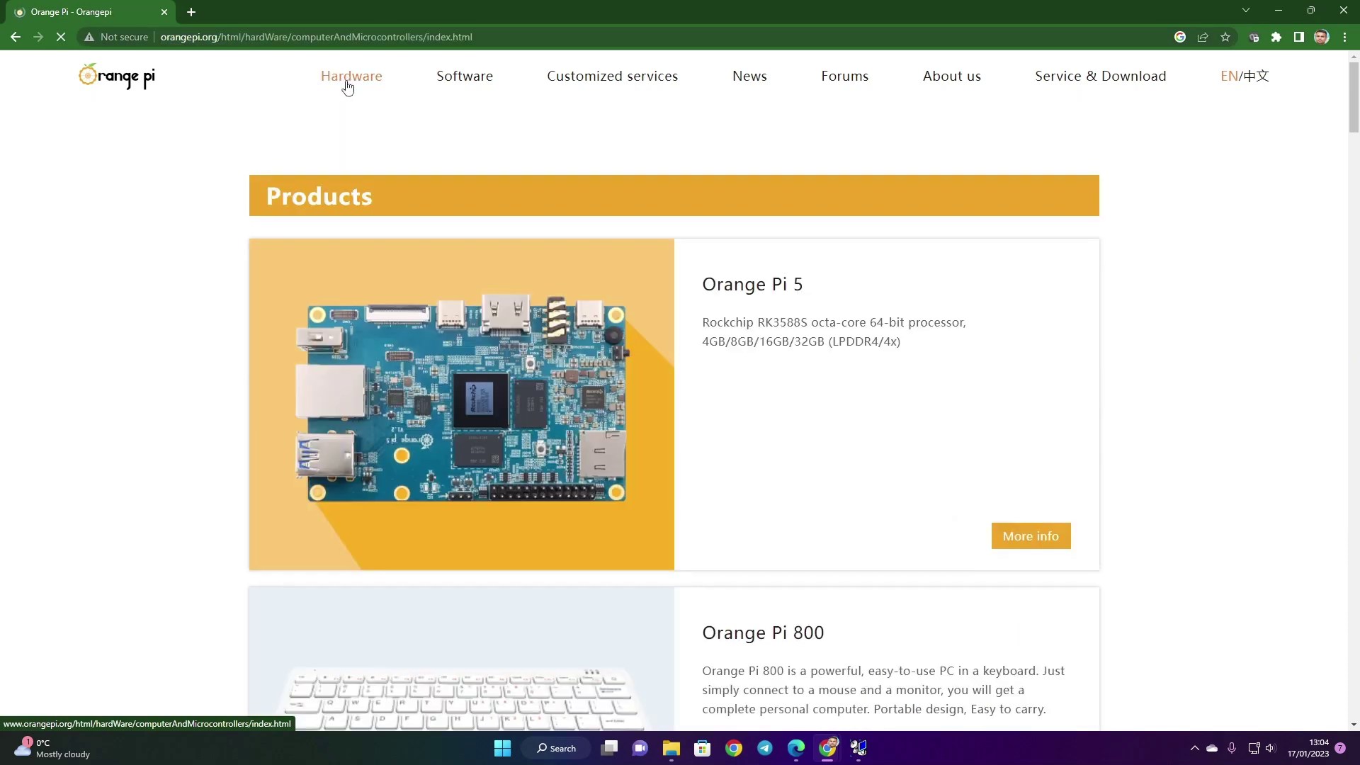
click(474, 373)
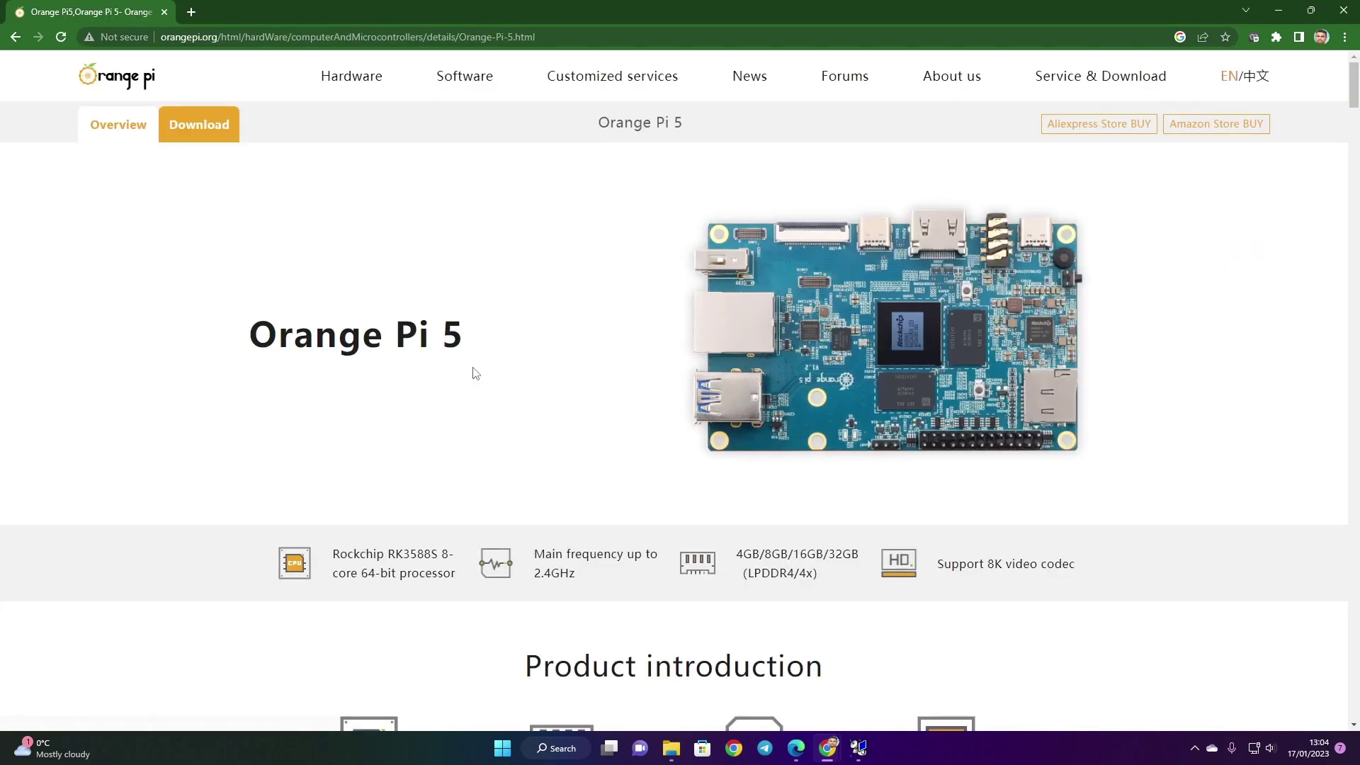
click(188, 134)
scroll(482, 376, down, 6)
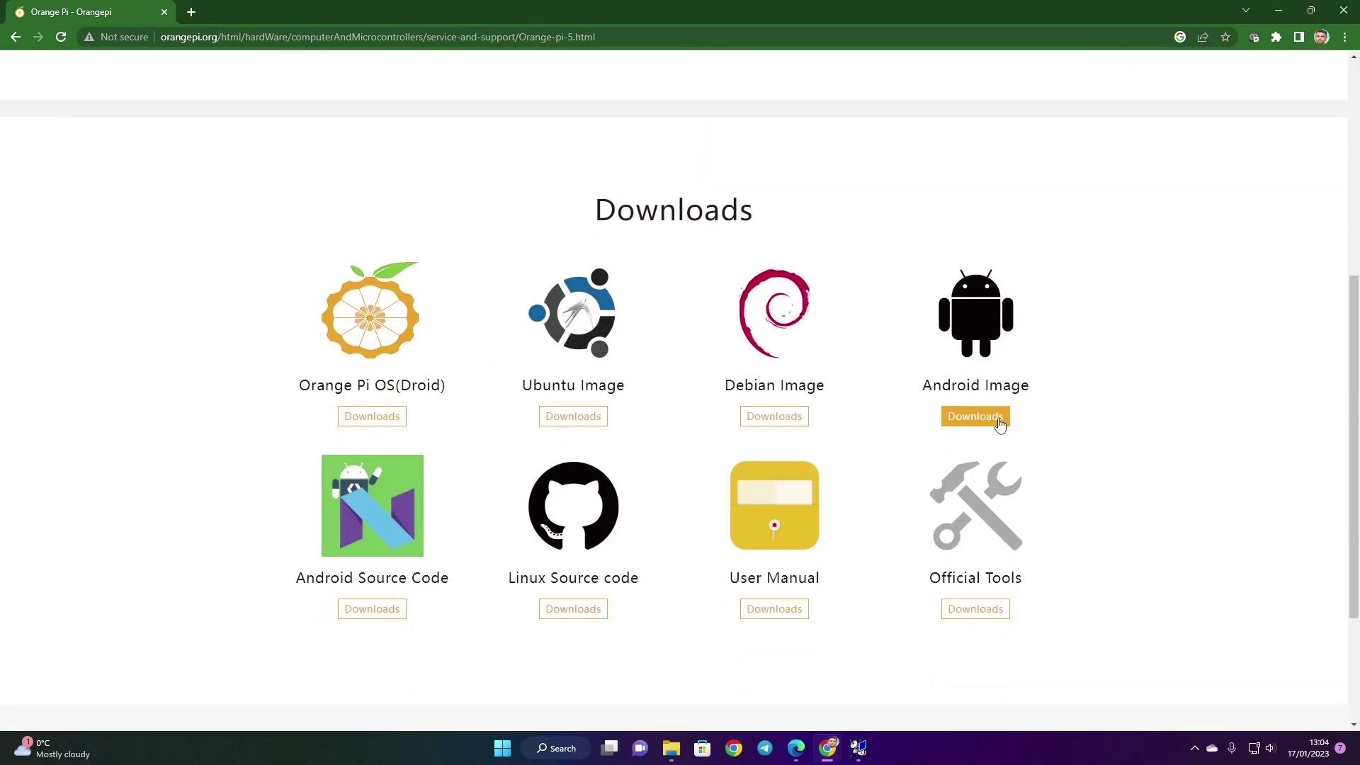
Step: Download the Android 12 TF Card Image folder from Google Drive as a 1.5 GB zip
click(977, 417)
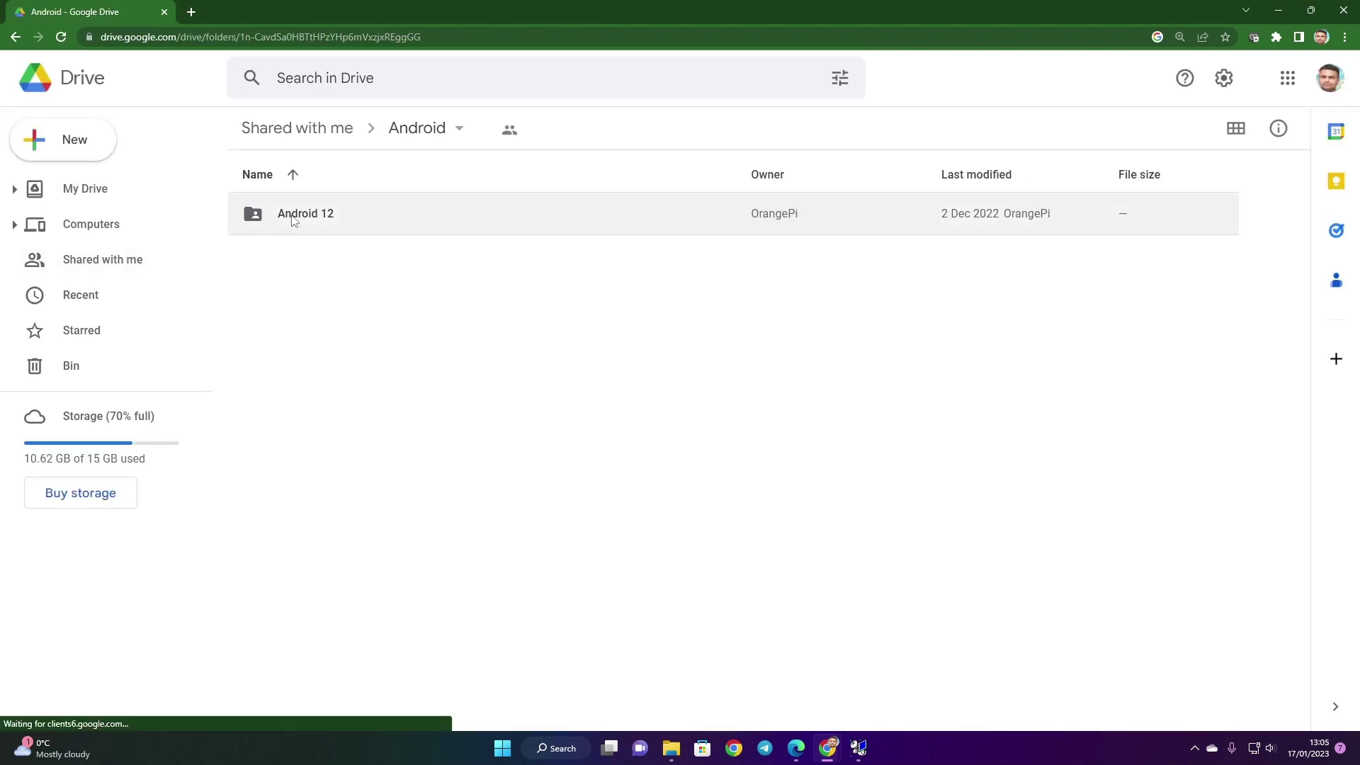
double_click(294, 219)
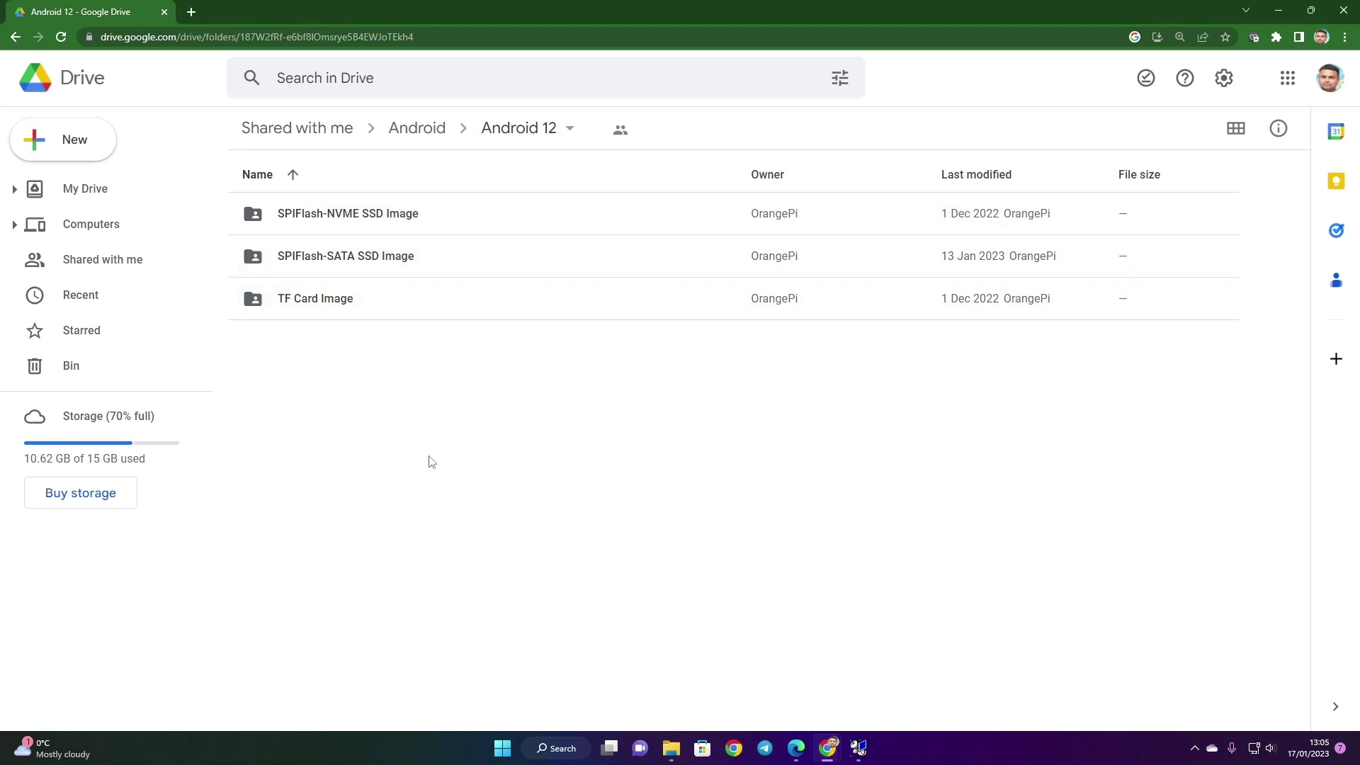
click(262, 304)
right_click(317, 303)
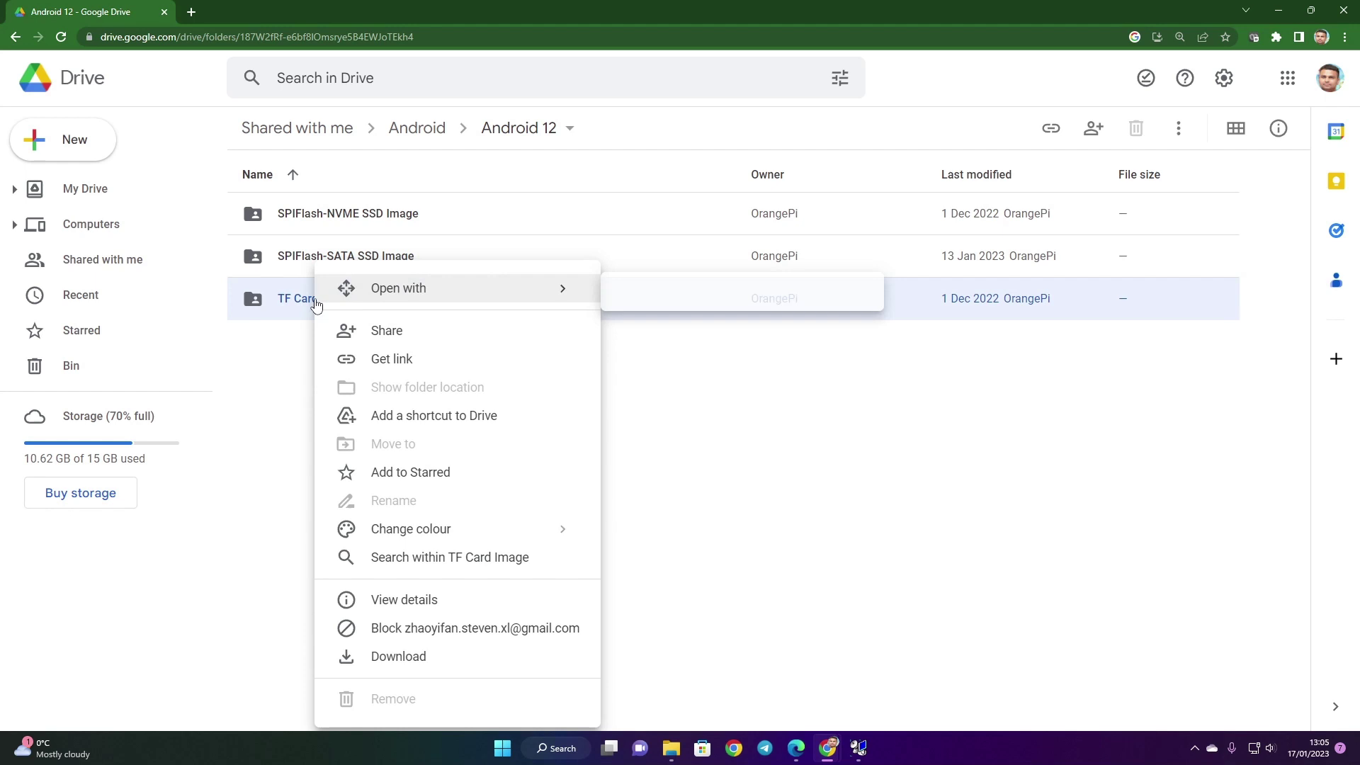
click(385, 656)
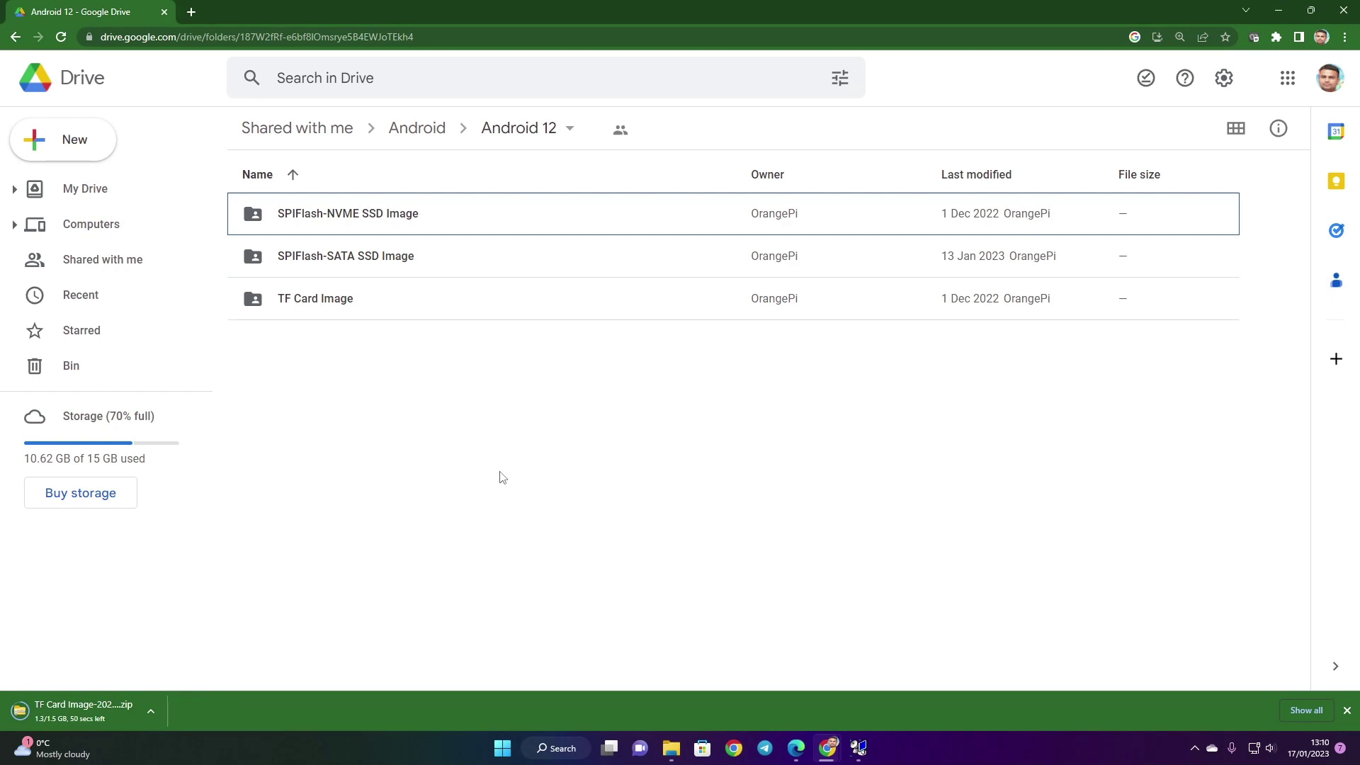
Step: From Official Tools, download the Android image writing tool-SDDiskTool folder as a zip
click(14, 37)
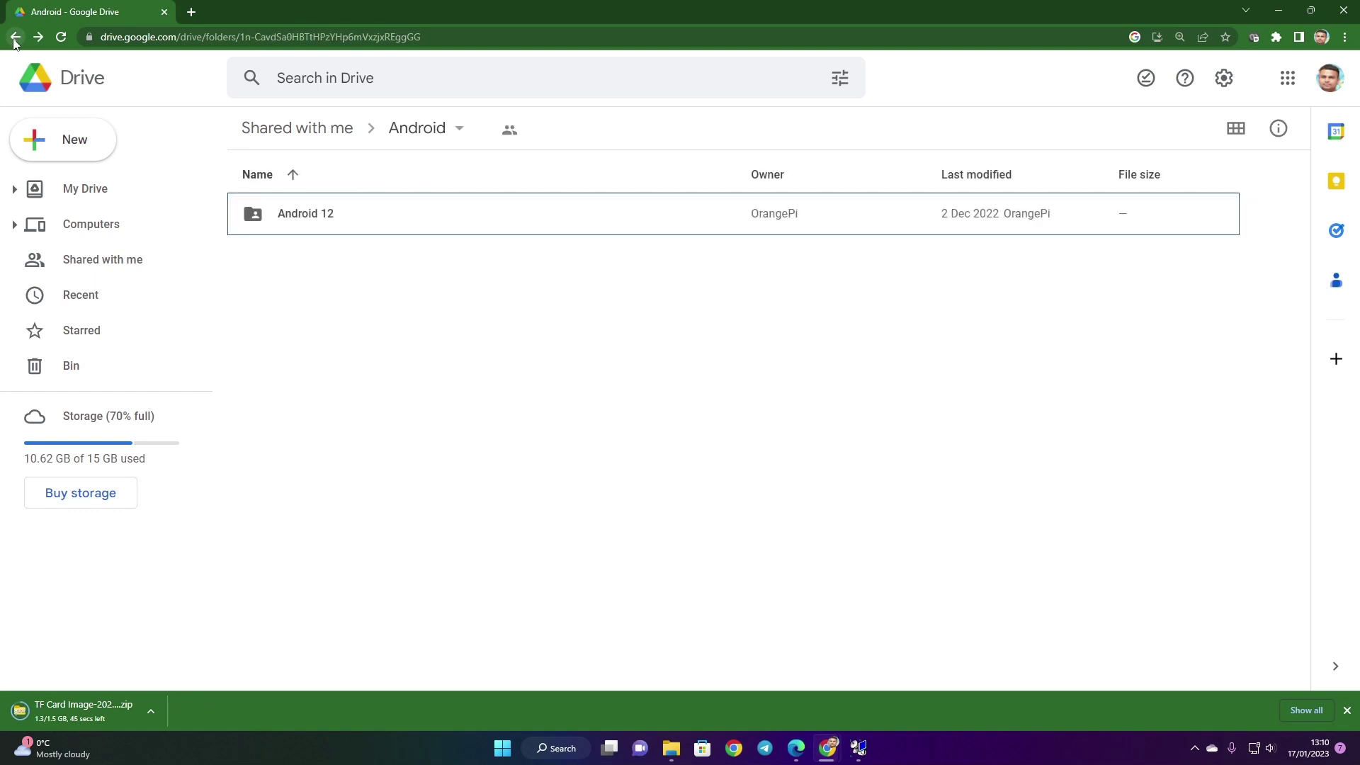
click(15, 37)
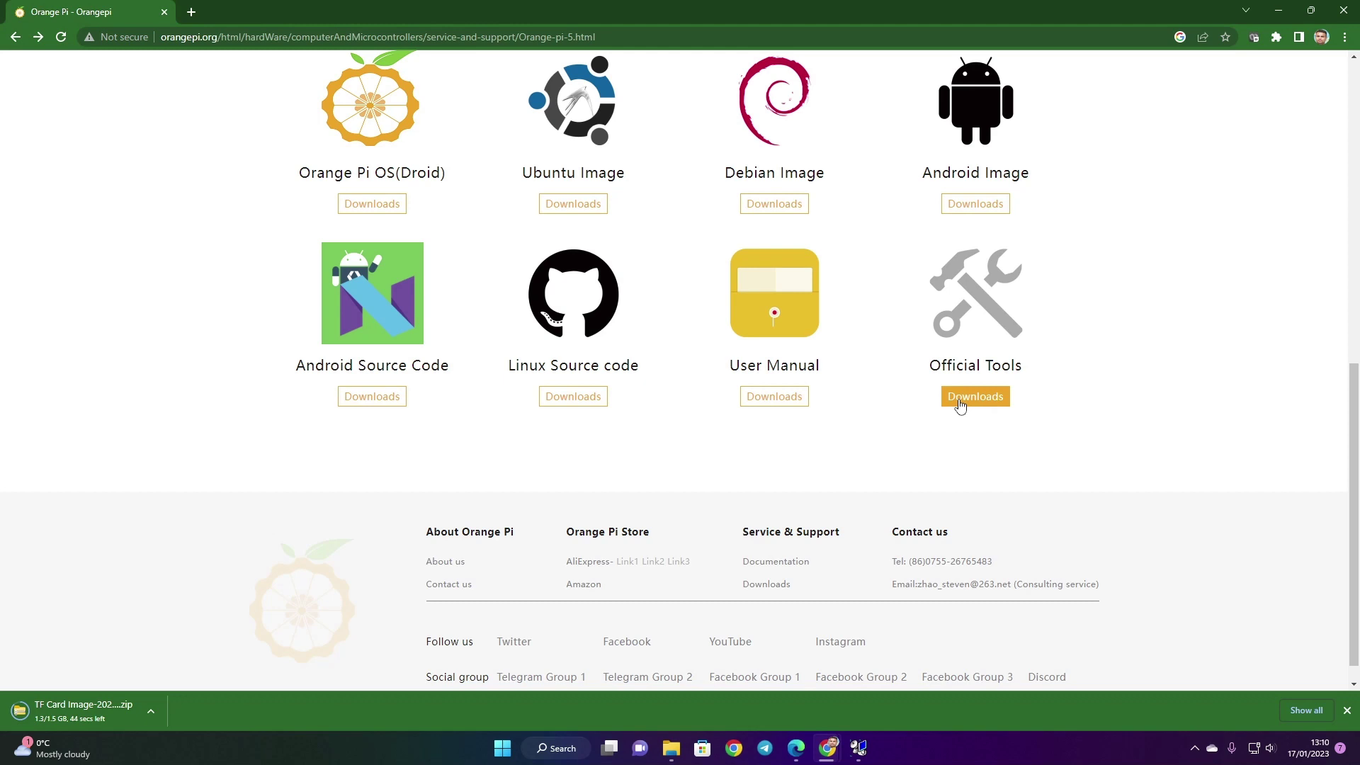
click(999, 400)
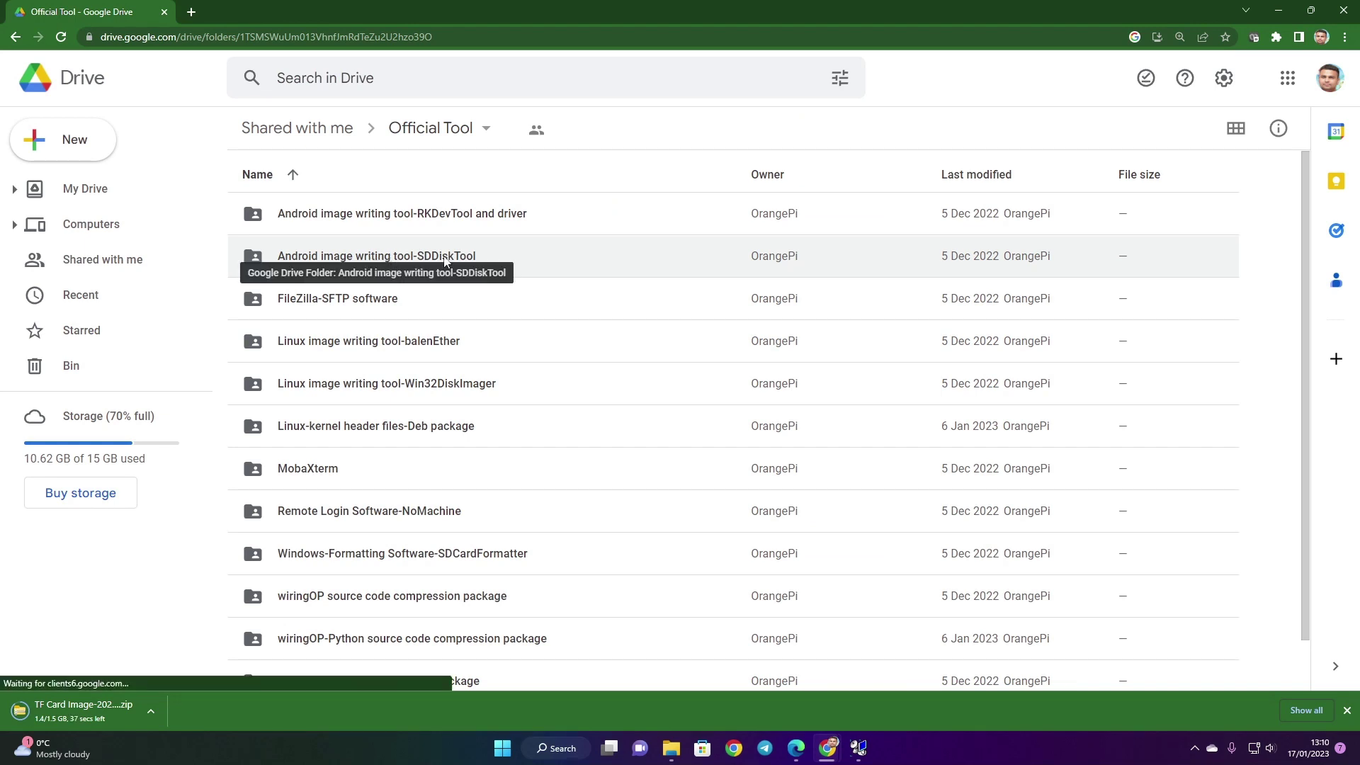
click(288, 263)
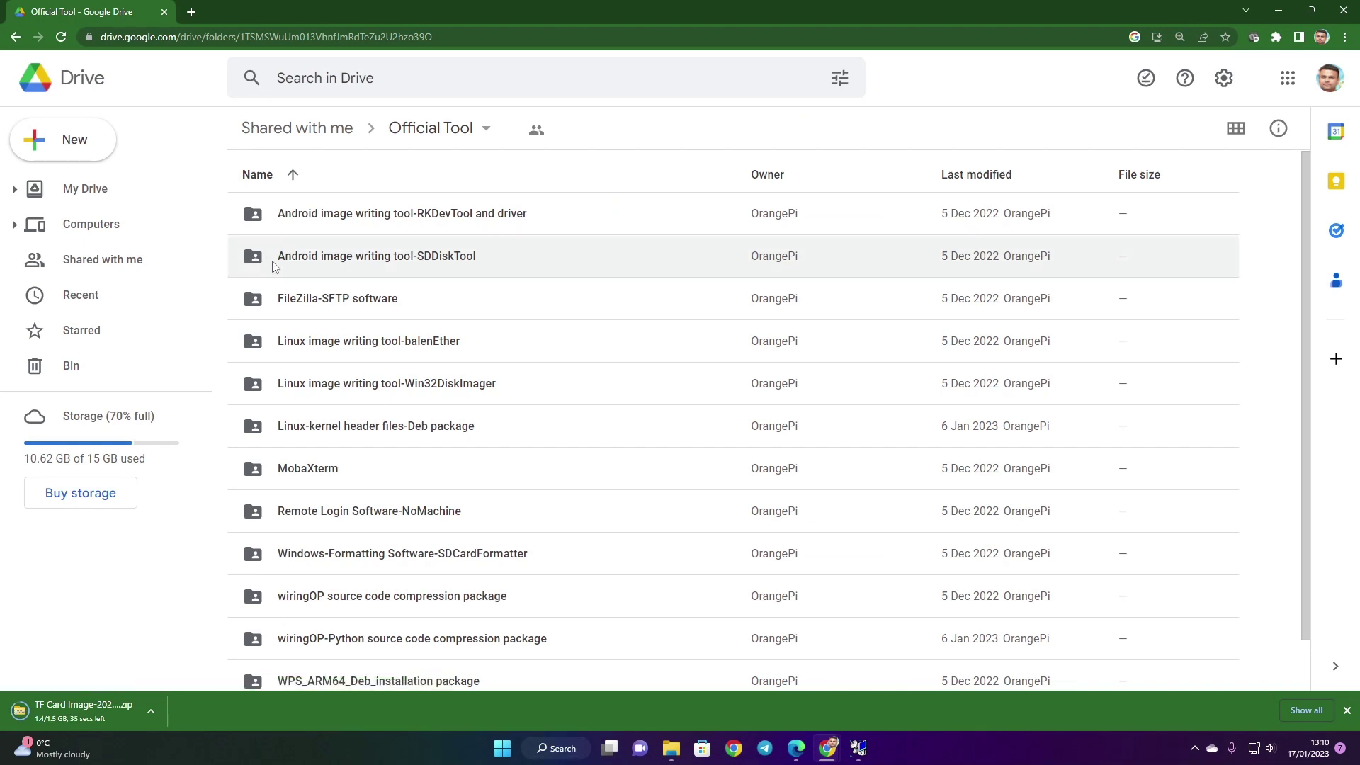
right_click(512, 262)
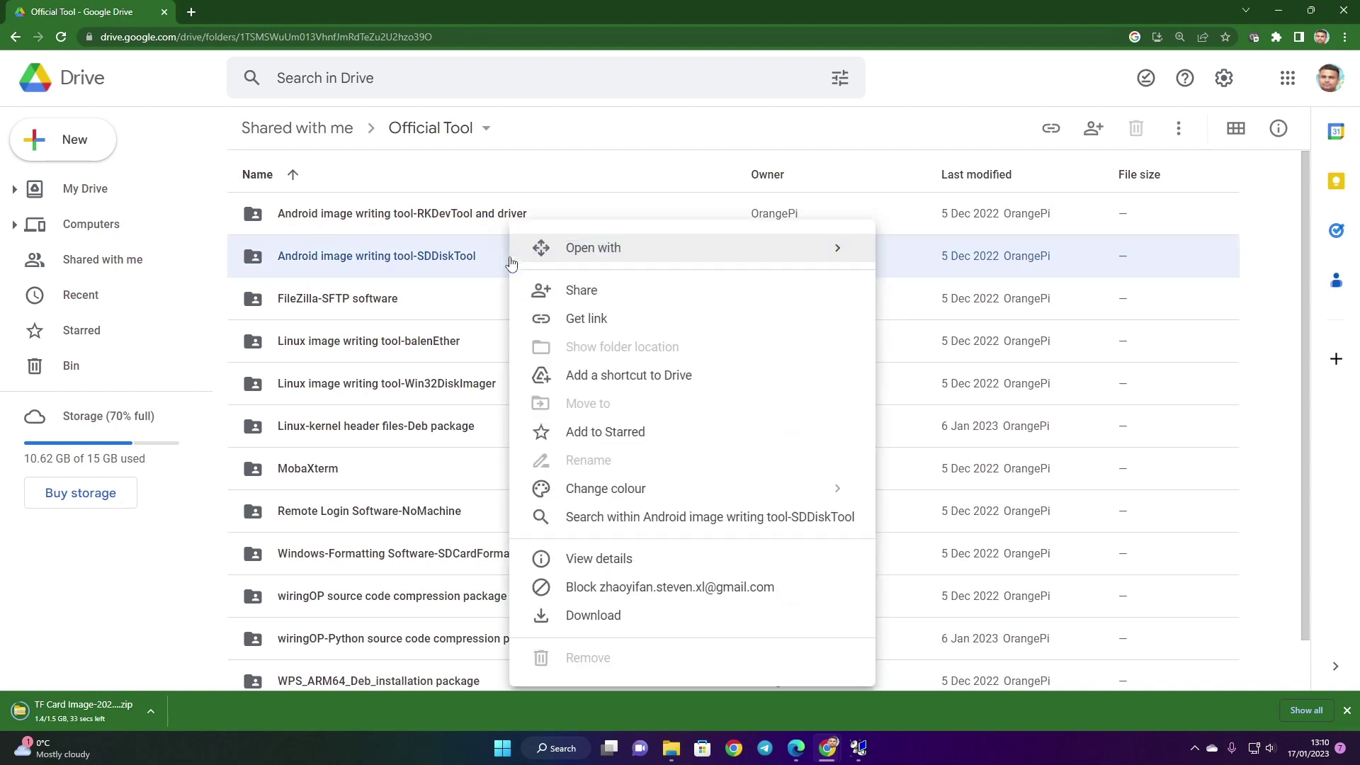
click(593, 618)
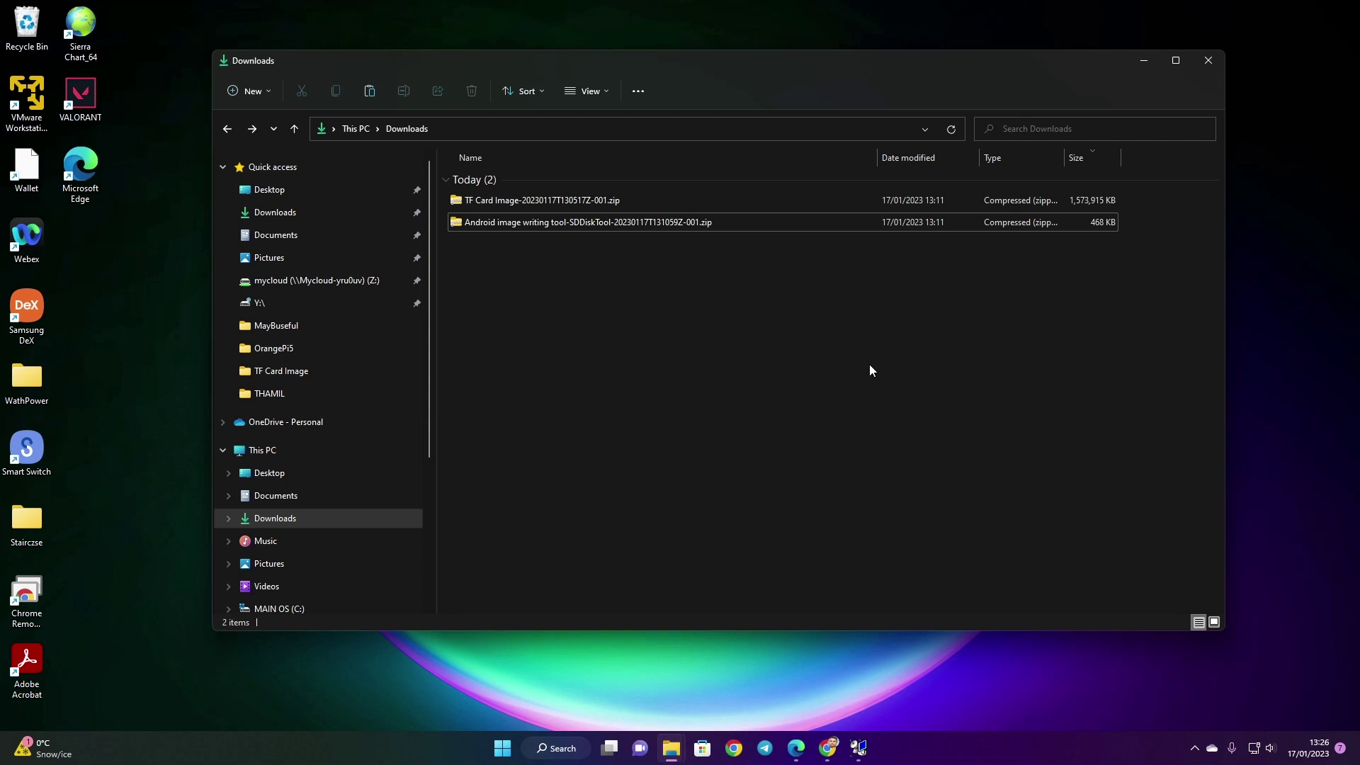
Step: Extract the TF Card Image zip into Downloads using 7-Zip File Manager
click(549, 201)
right_click(550, 201)
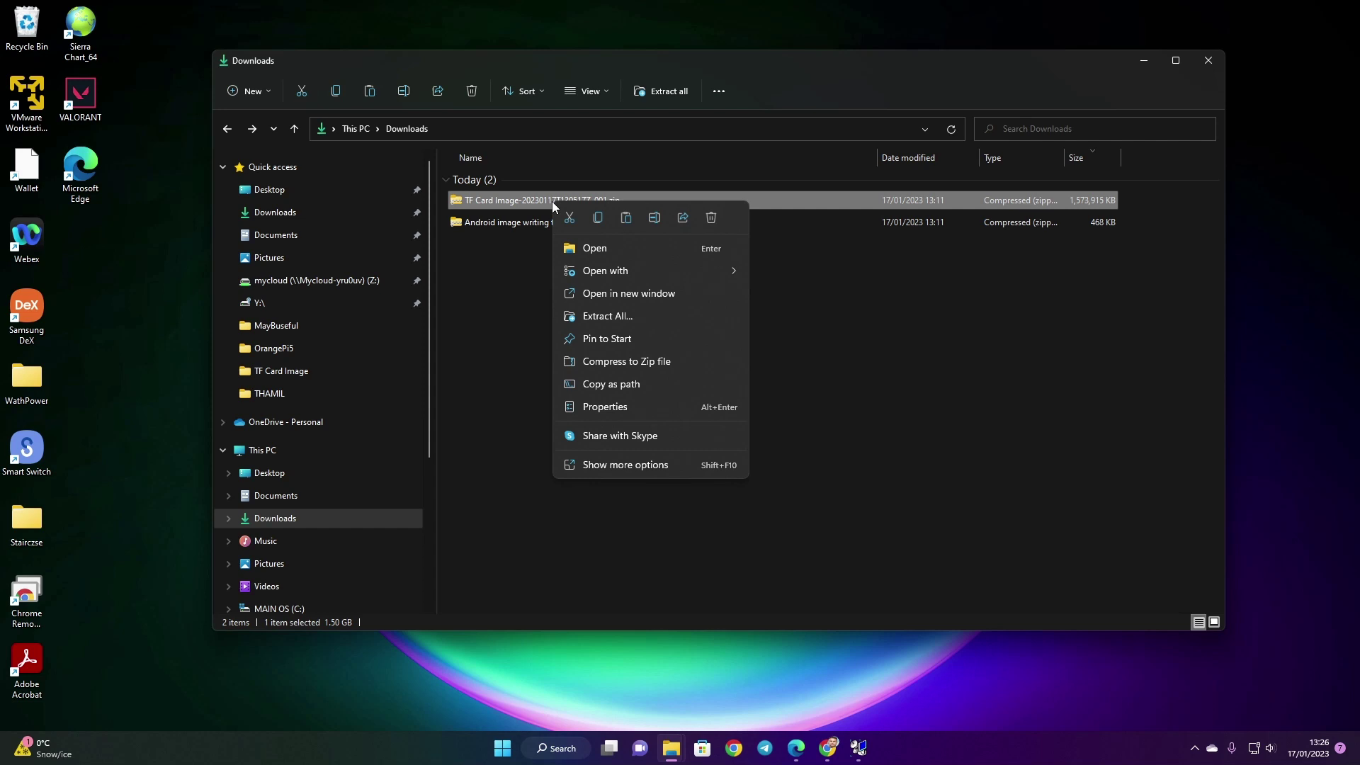
mouse_move(597, 269)
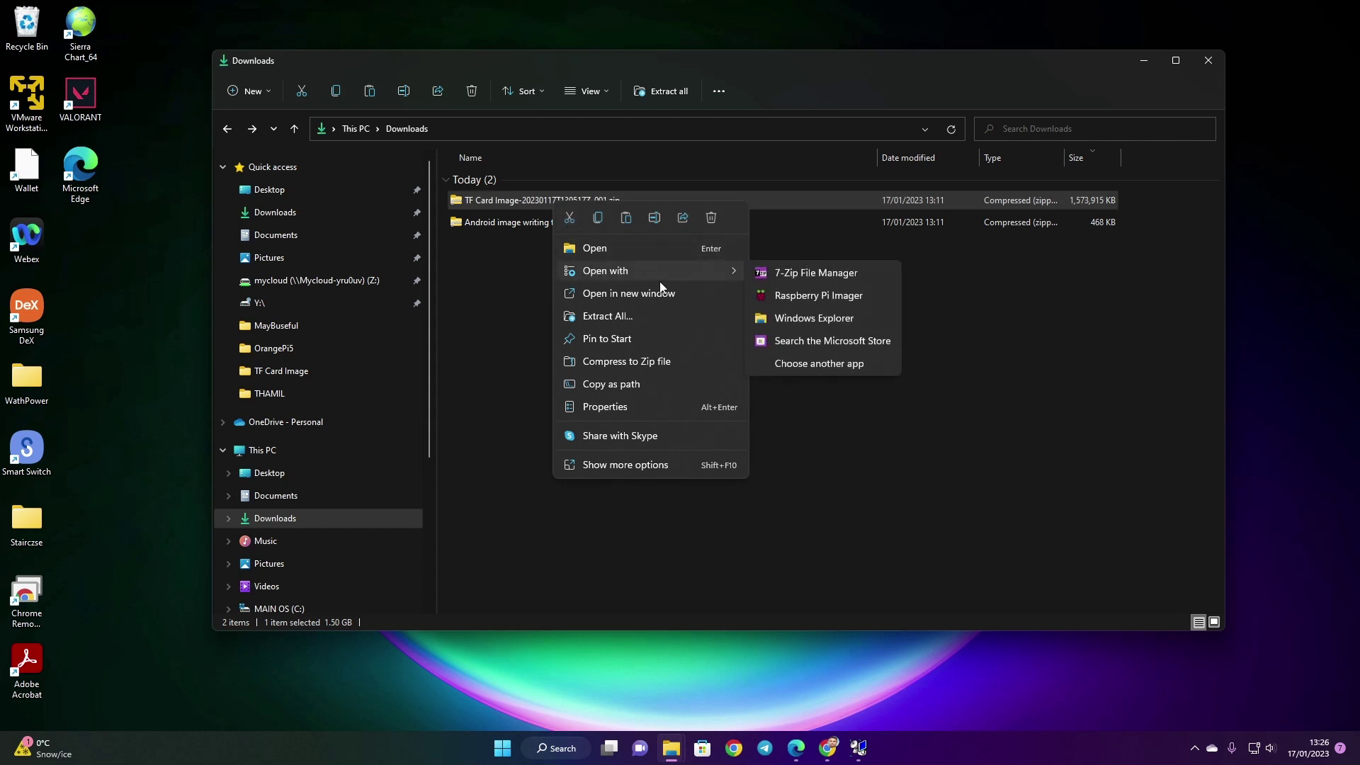
click(796, 275)
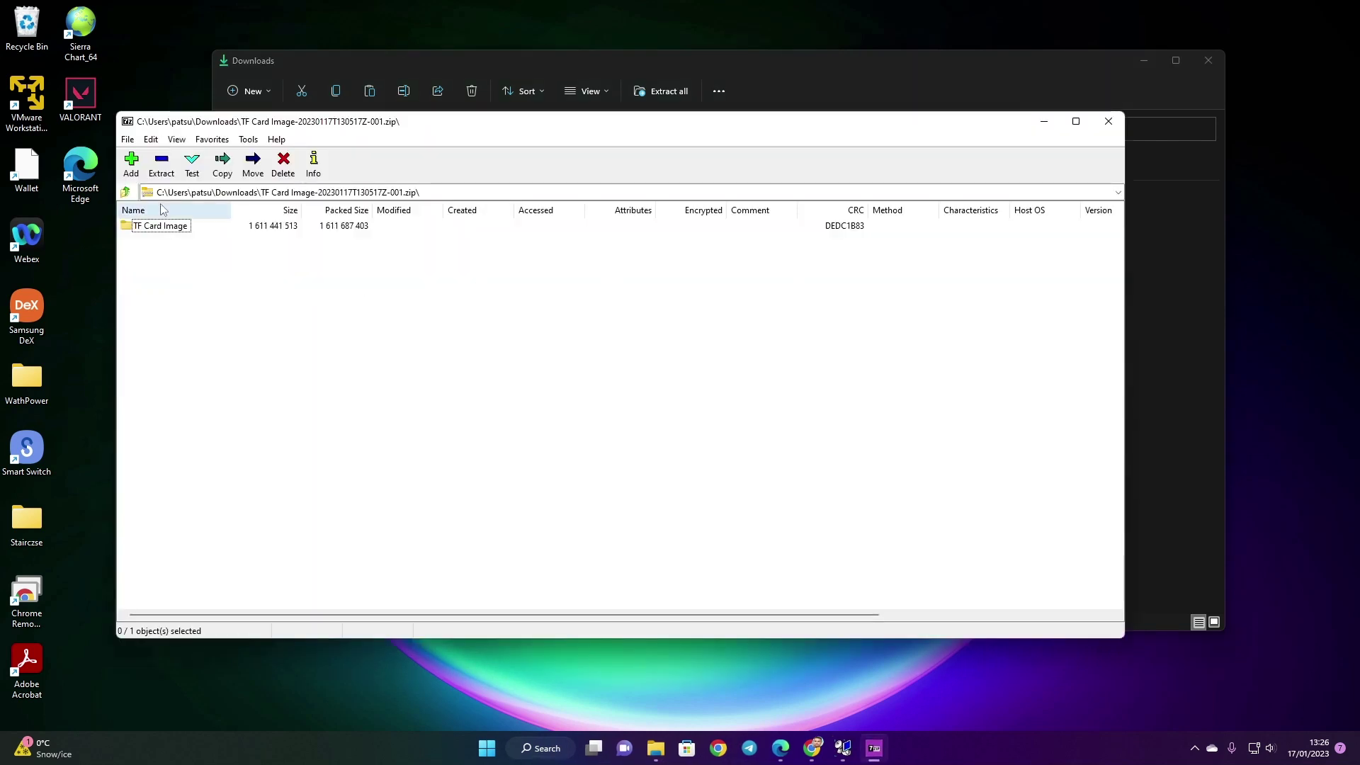
click(162, 164)
click(728, 451)
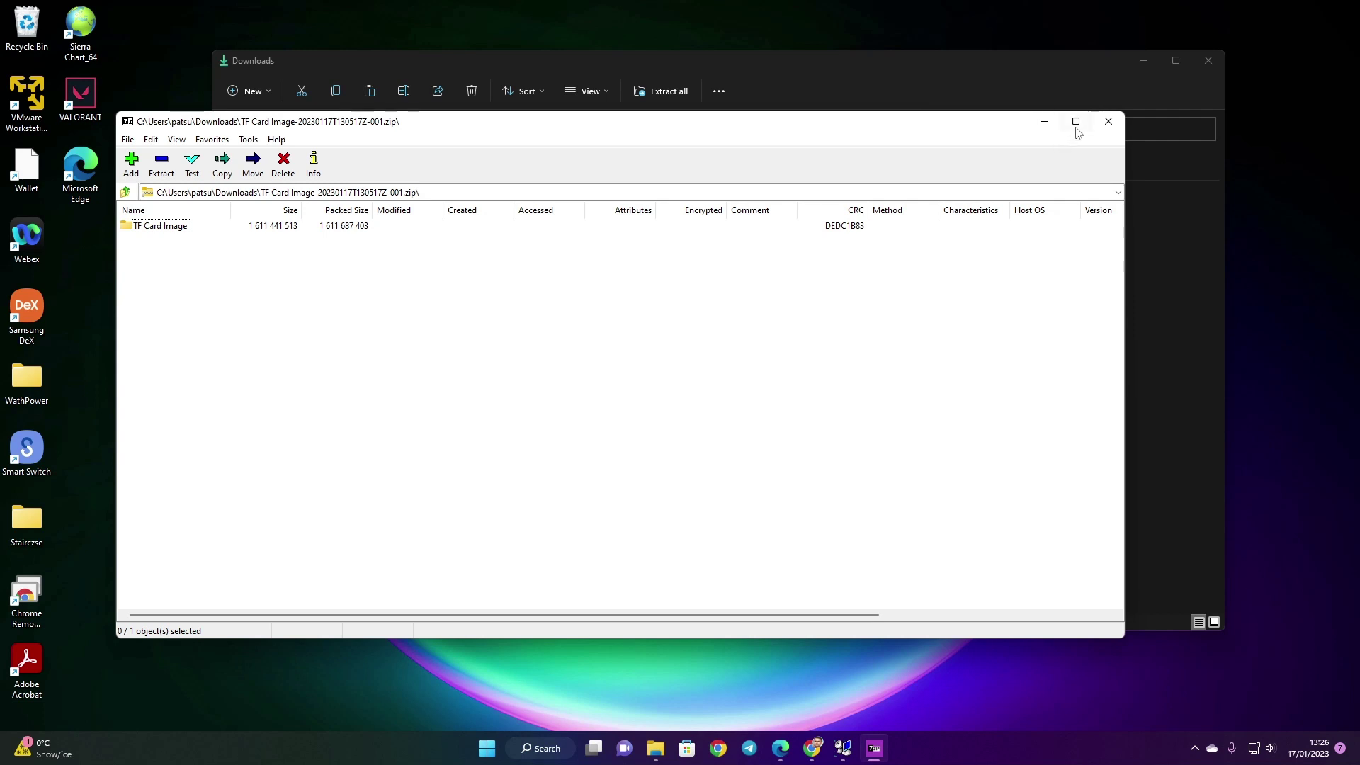
Step: Extract the SDDiskTool zip into Downloads using 7-Zip File Manager
click(1108, 121)
click(575, 325)
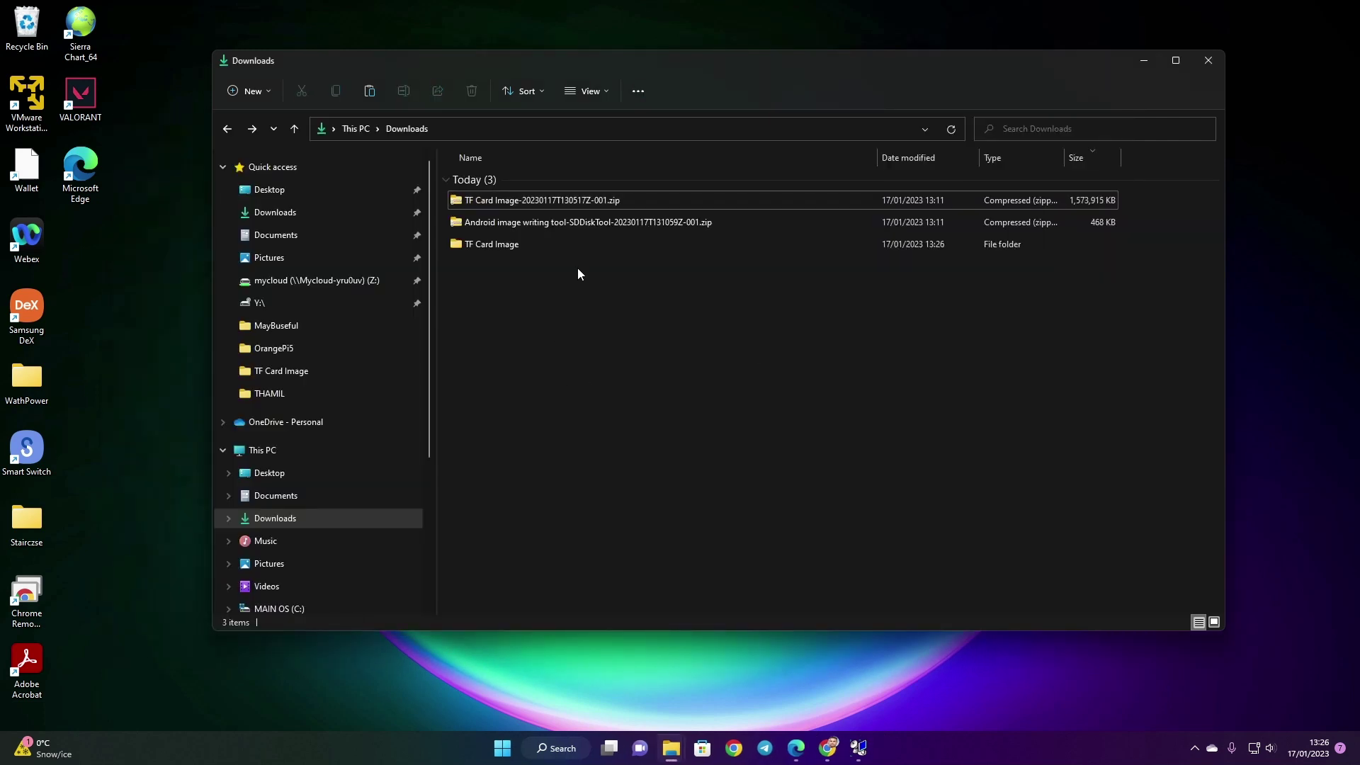
click(577, 225)
right_click(578, 223)
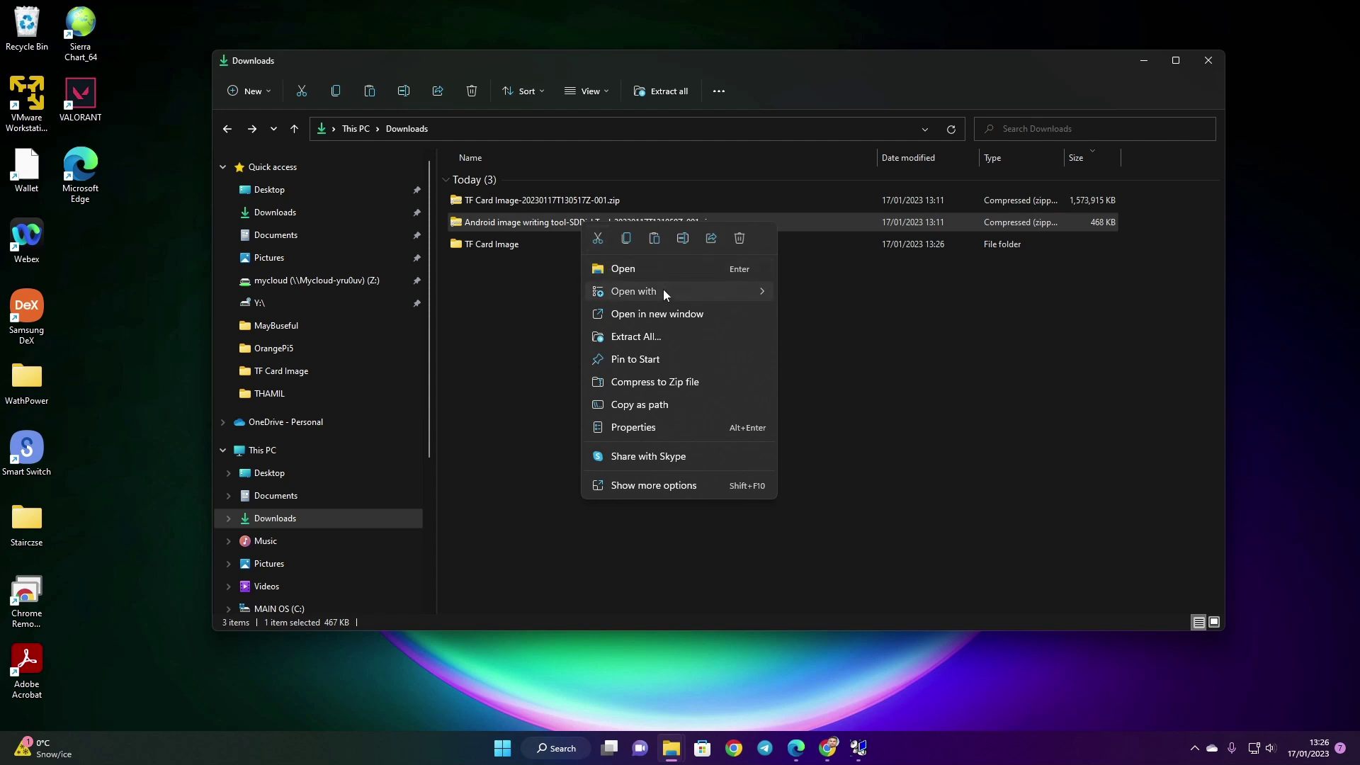
mouse_move(663, 290)
click(812, 295)
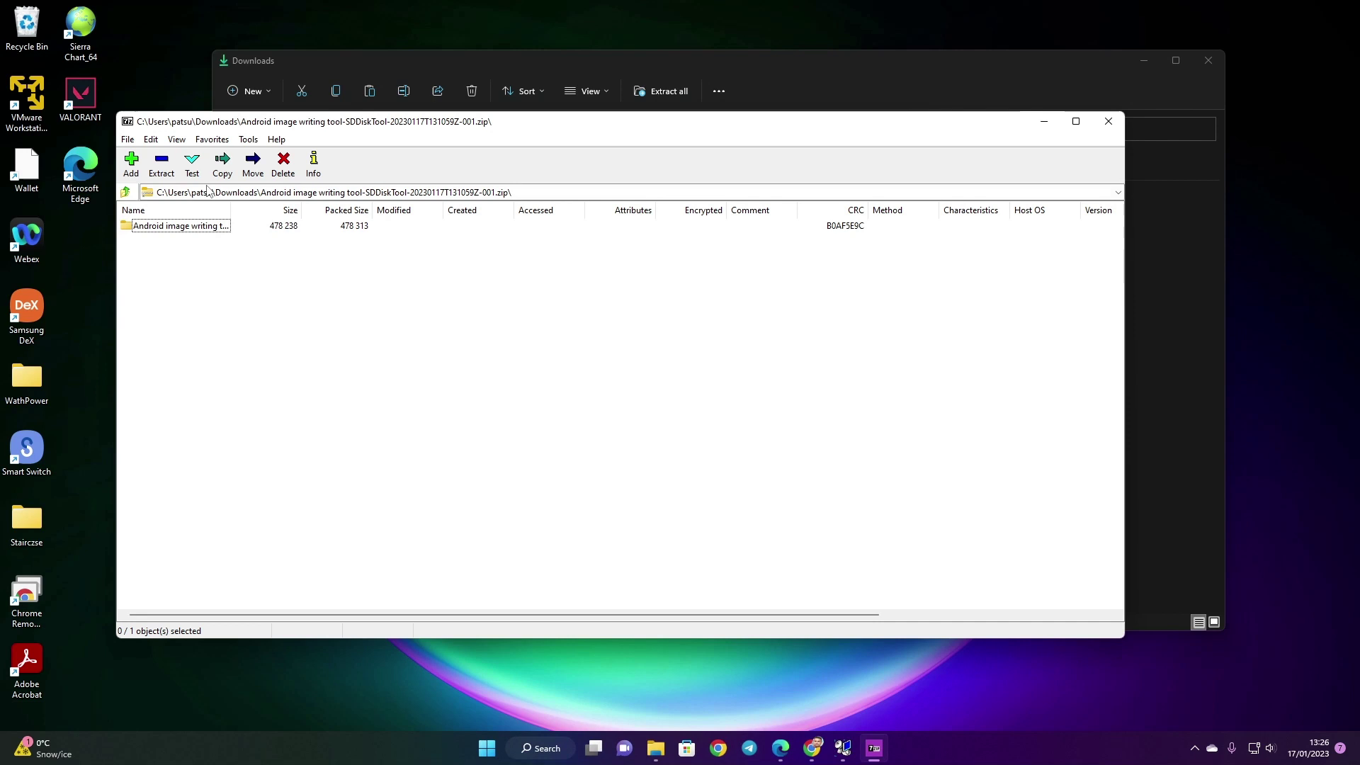
click(161, 164)
click(739, 443)
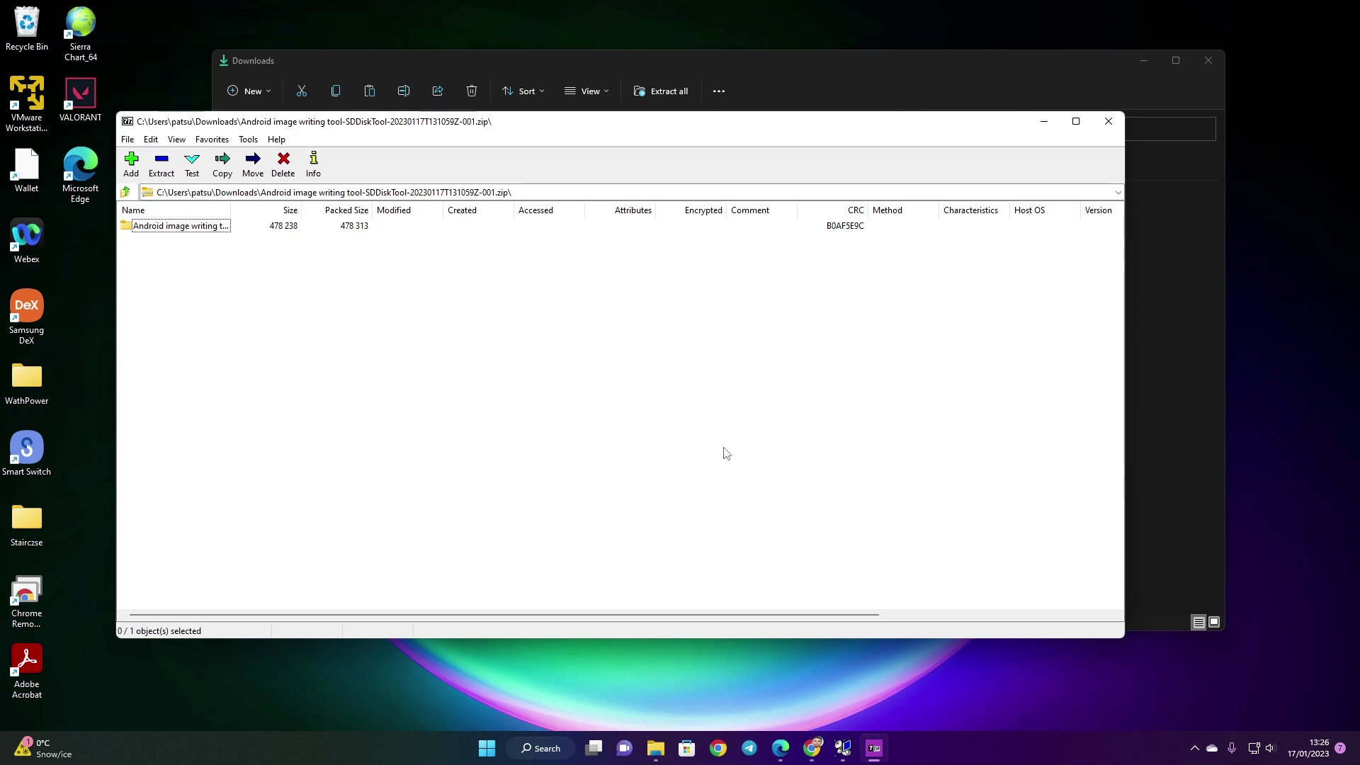
Step: Delete both the TF Card Image and SDDiskTool zip files from Downloads
click(1108, 122)
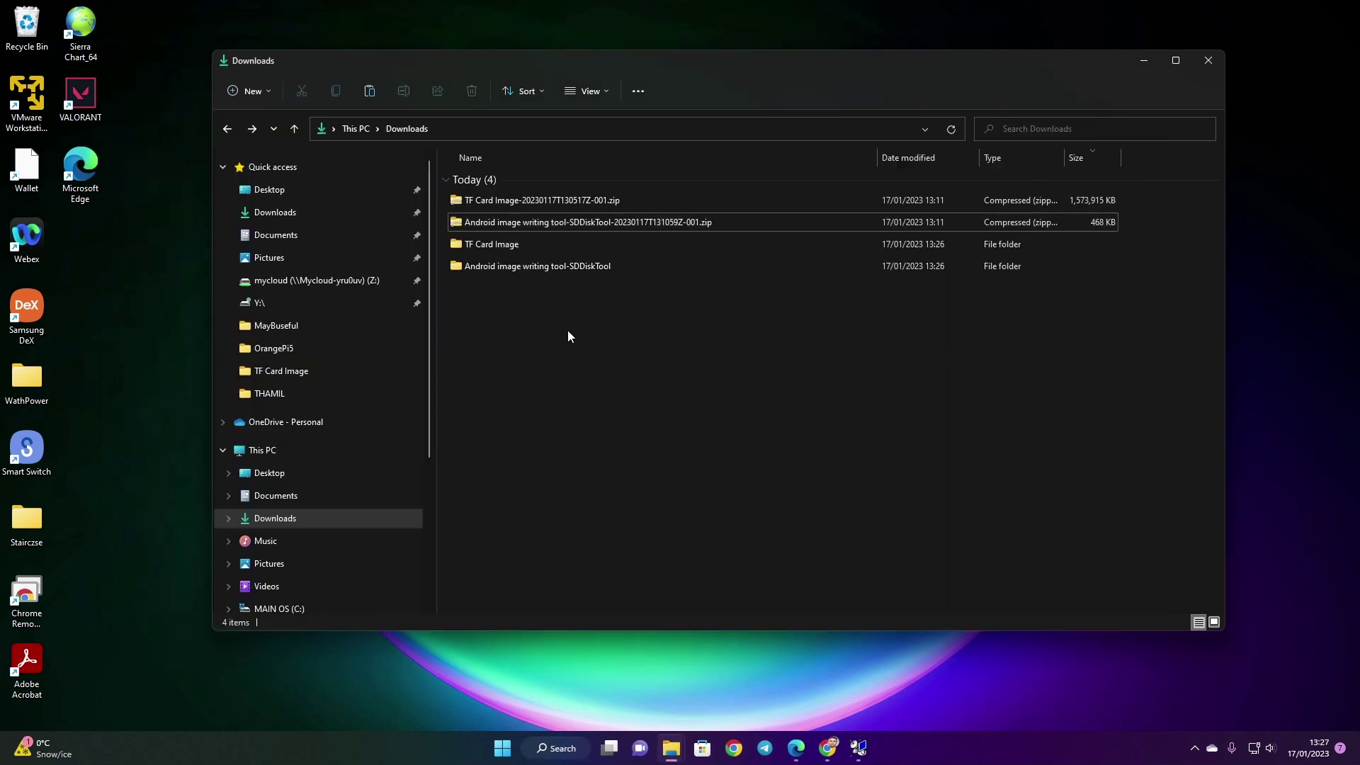
click(568, 198)
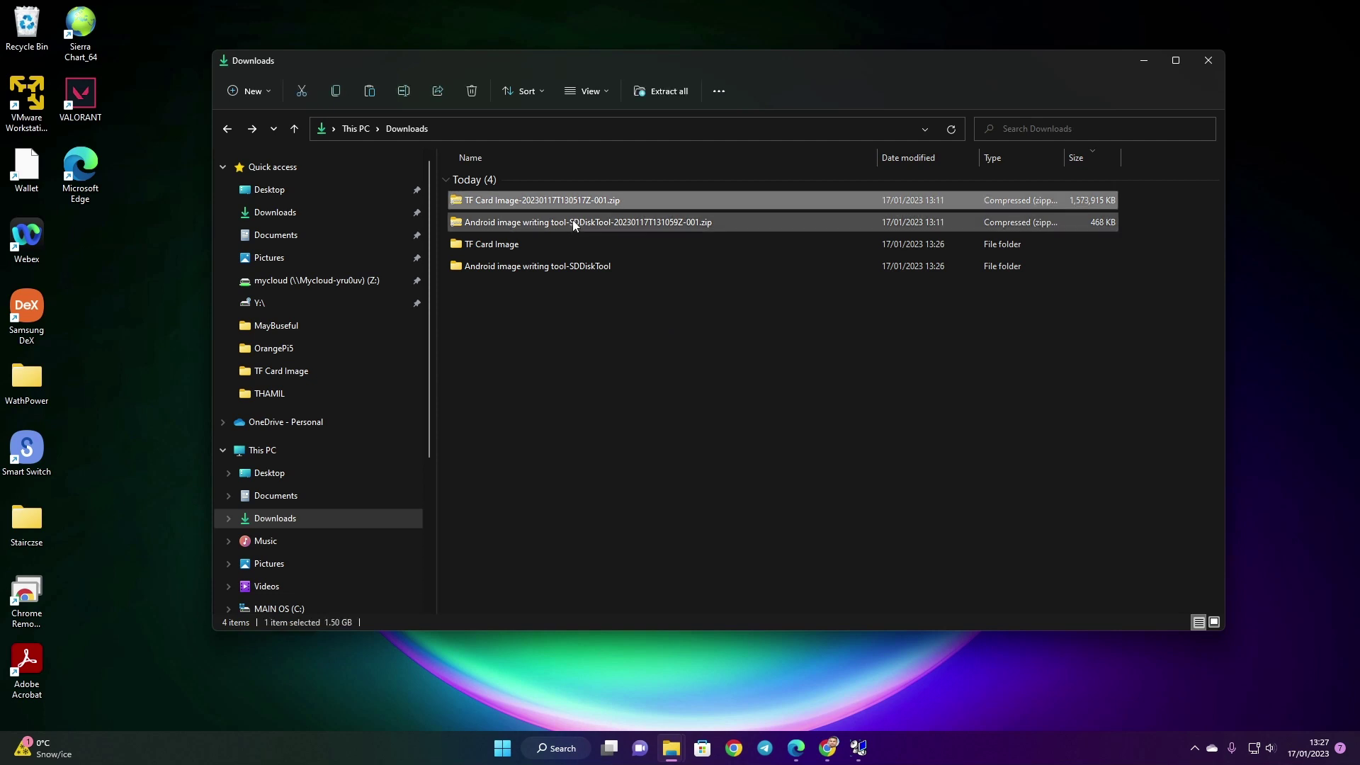
ctrl+click(572, 222)
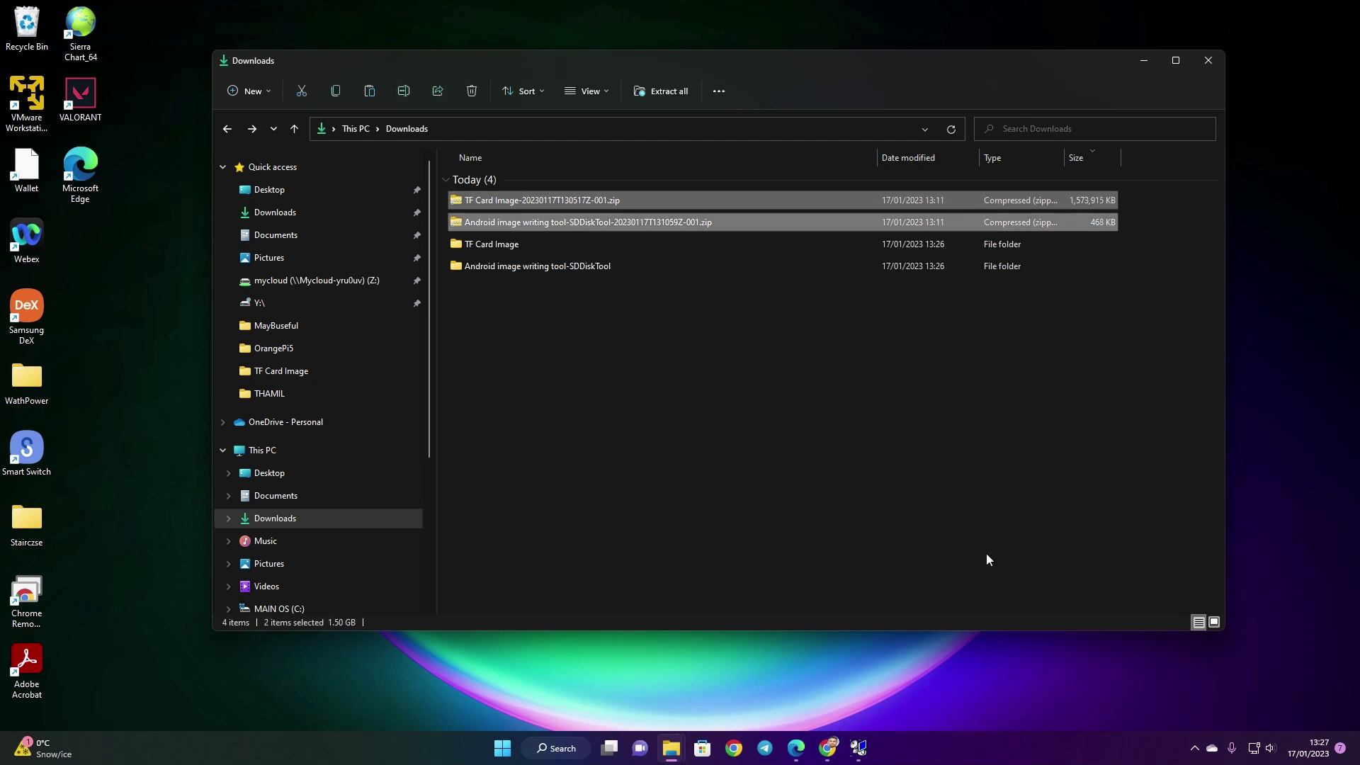
key(Delete)
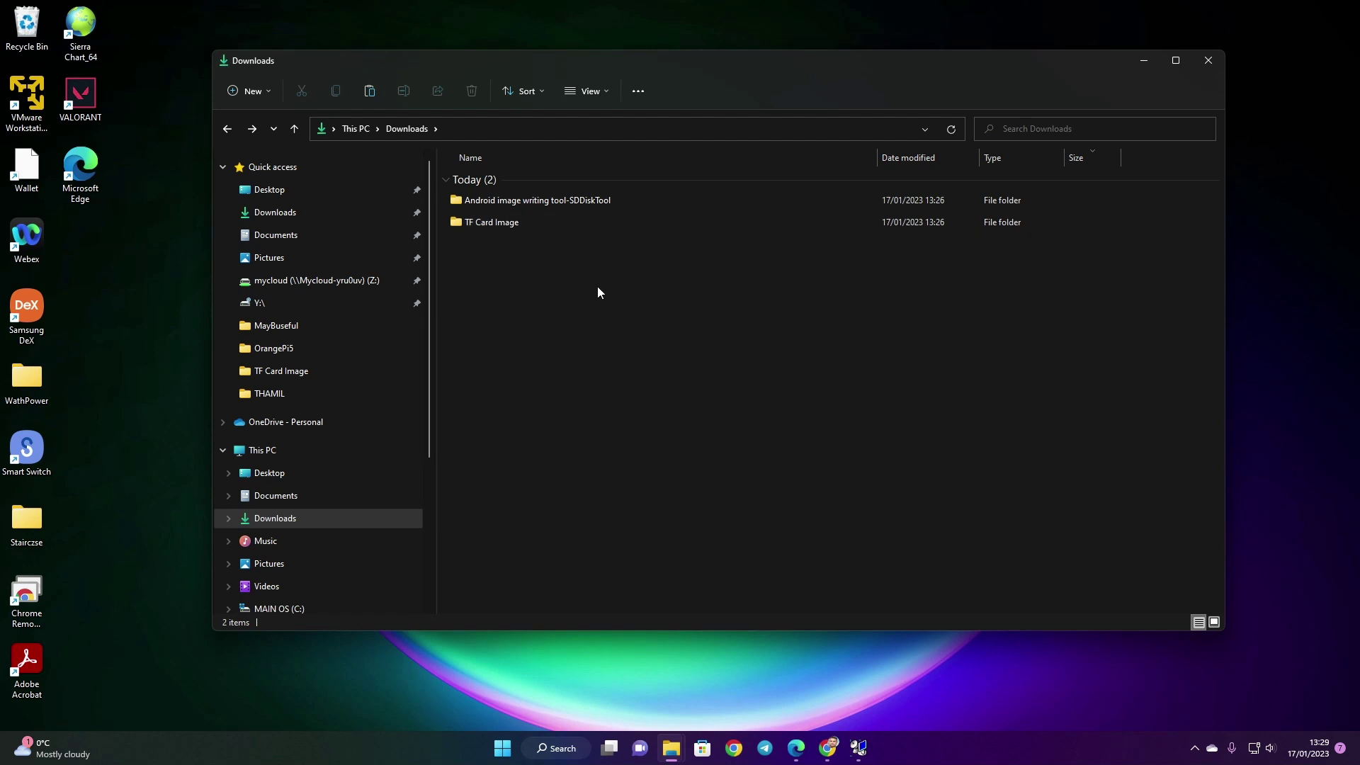
Step: Extract SDDiskTool_v1.72.zip in place inside the Android image writing tool-SDDiskTool folder
double_click(603, 202)
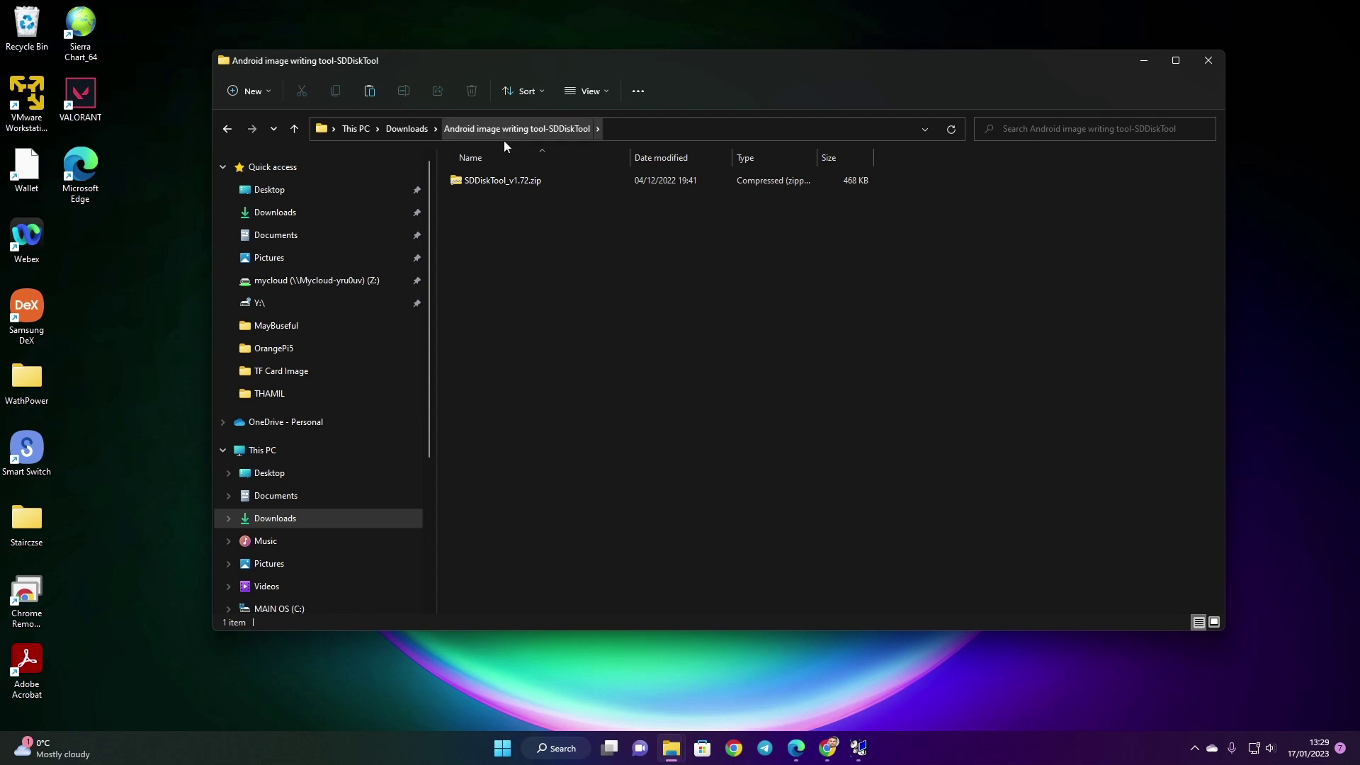
click(504, 185)
right_click(504, 186)
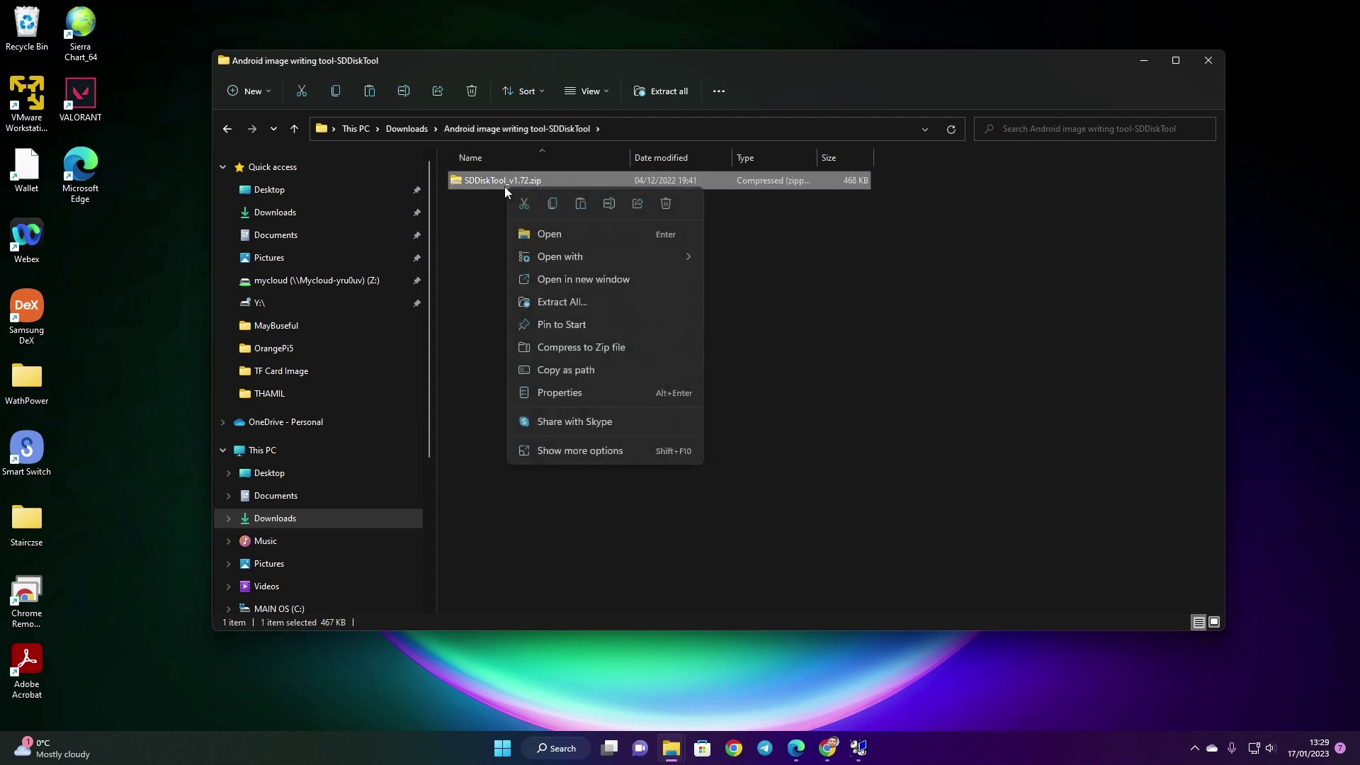
mouse_move(686, 264)
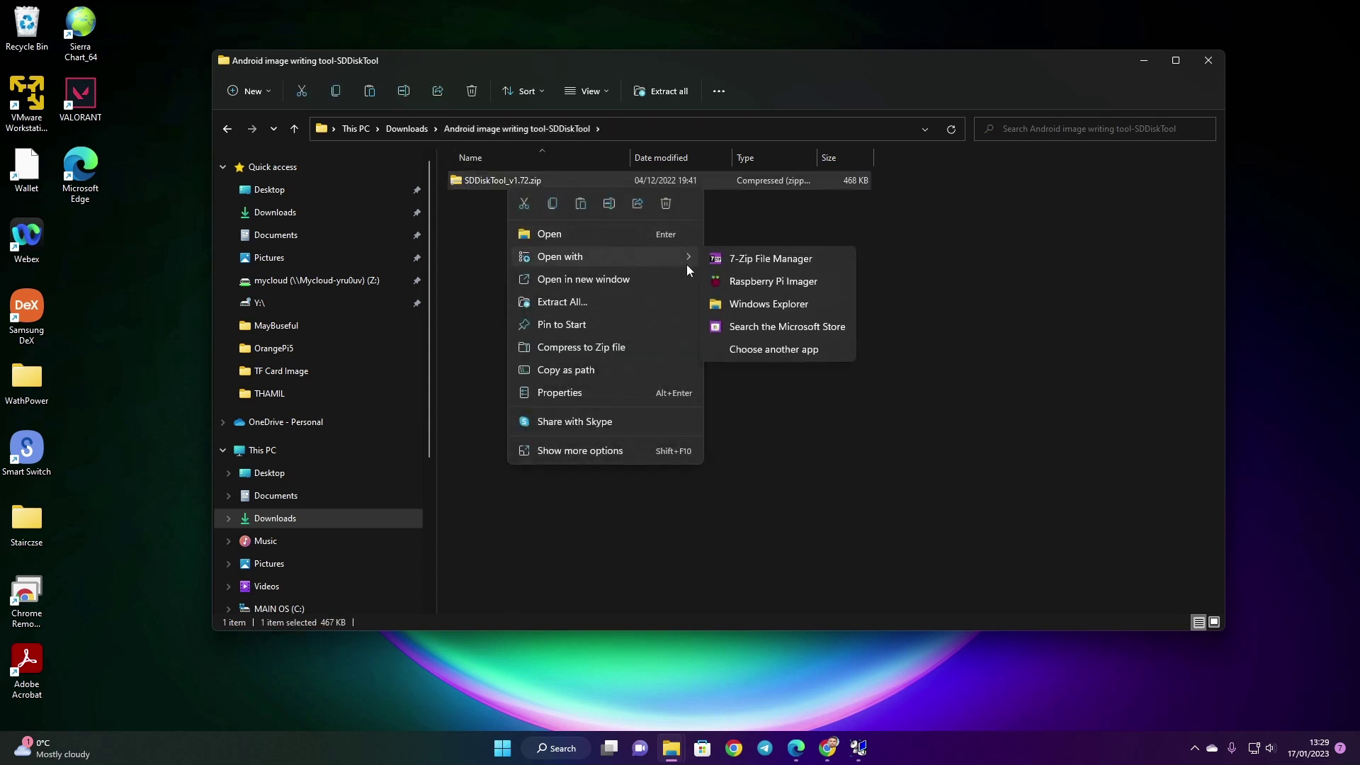
click(759, 259)
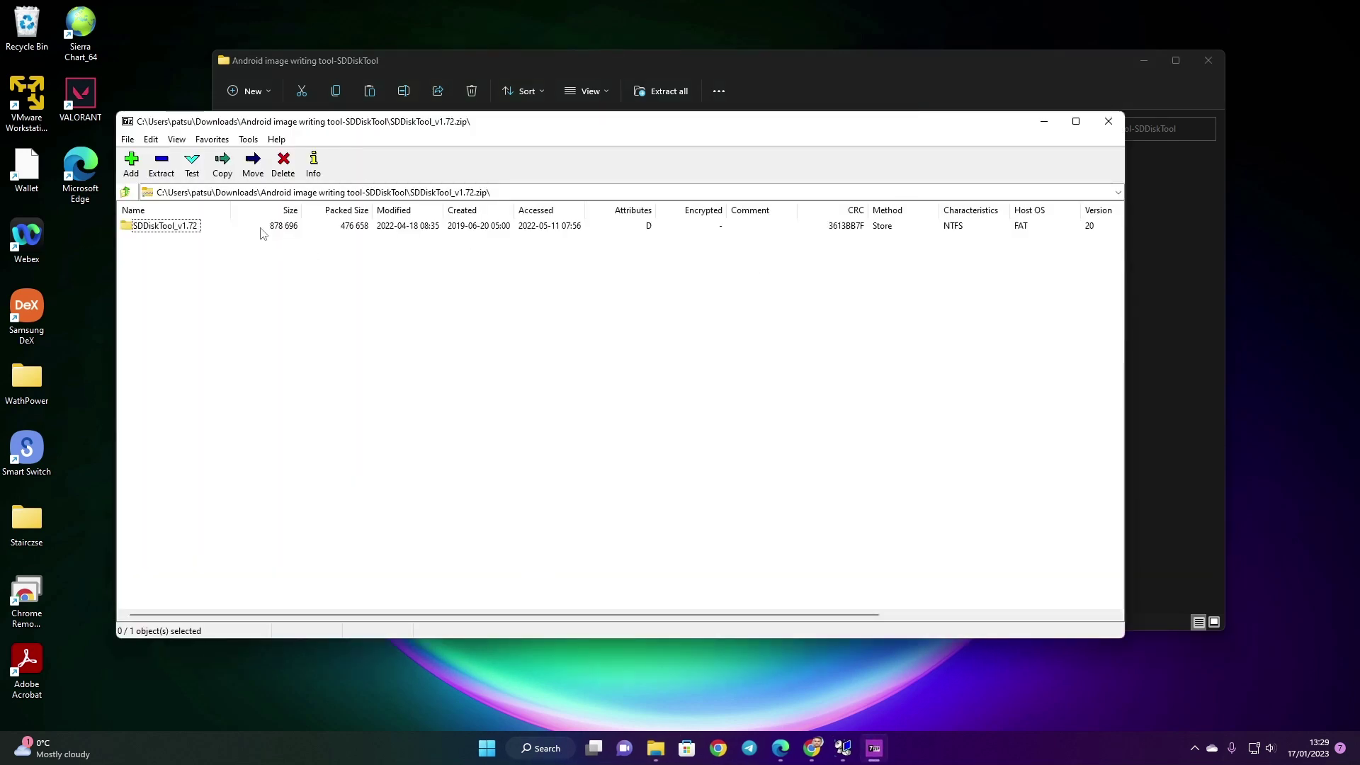
click(170, 164)
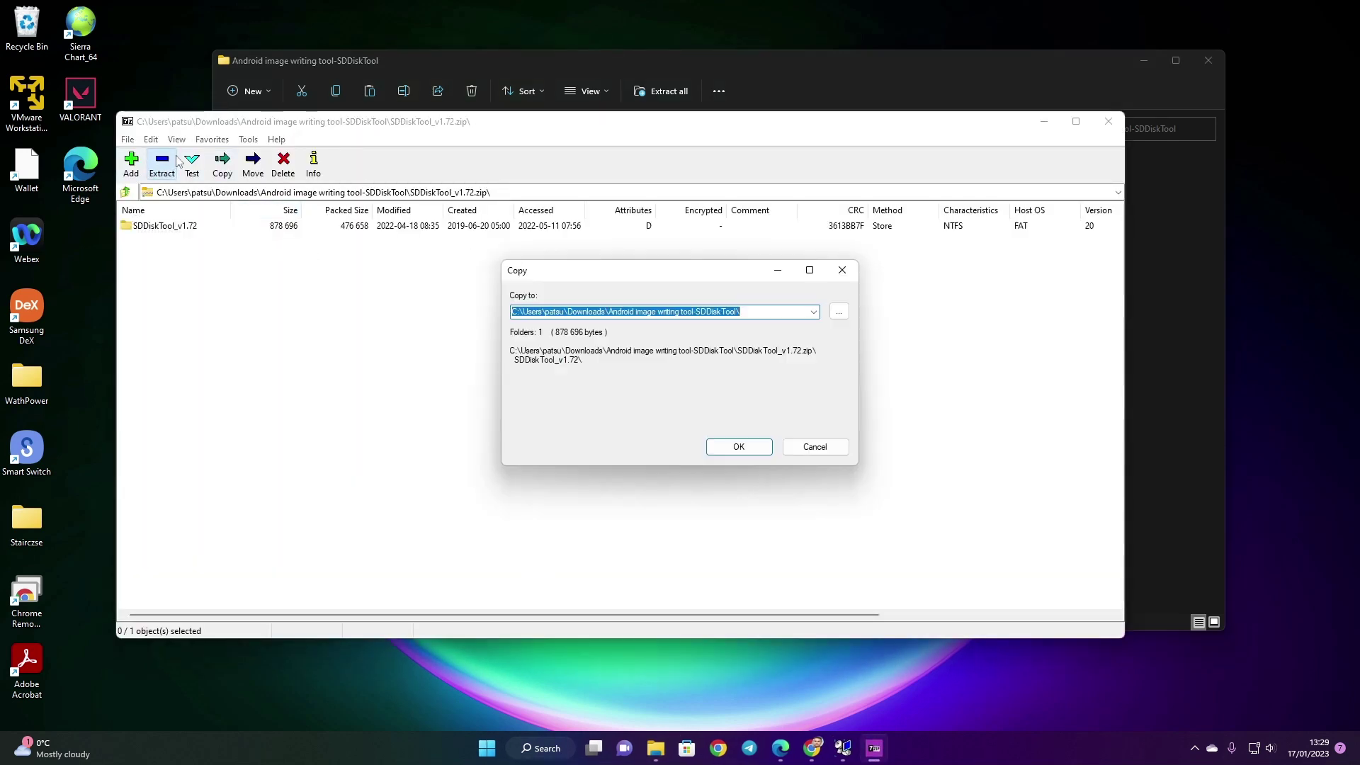
click(738, 447)
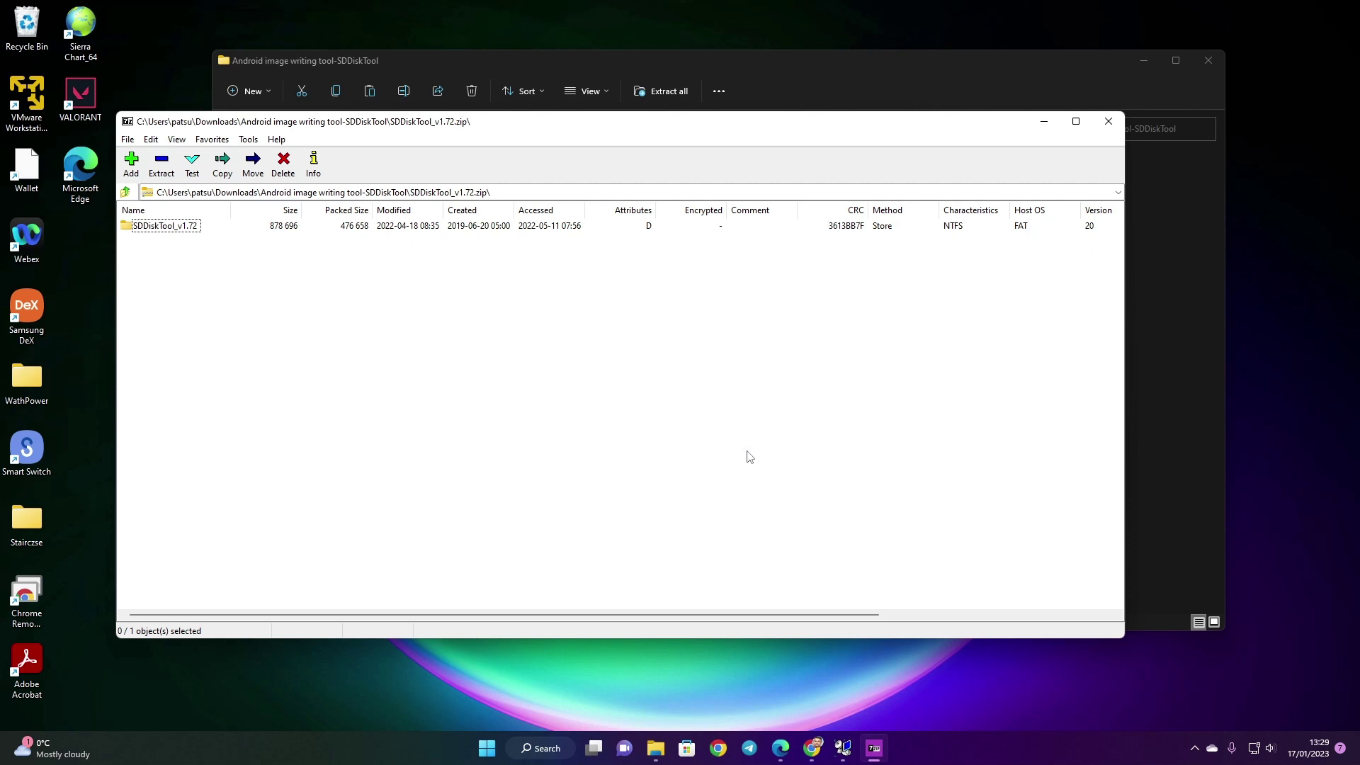
click(1108, 121)
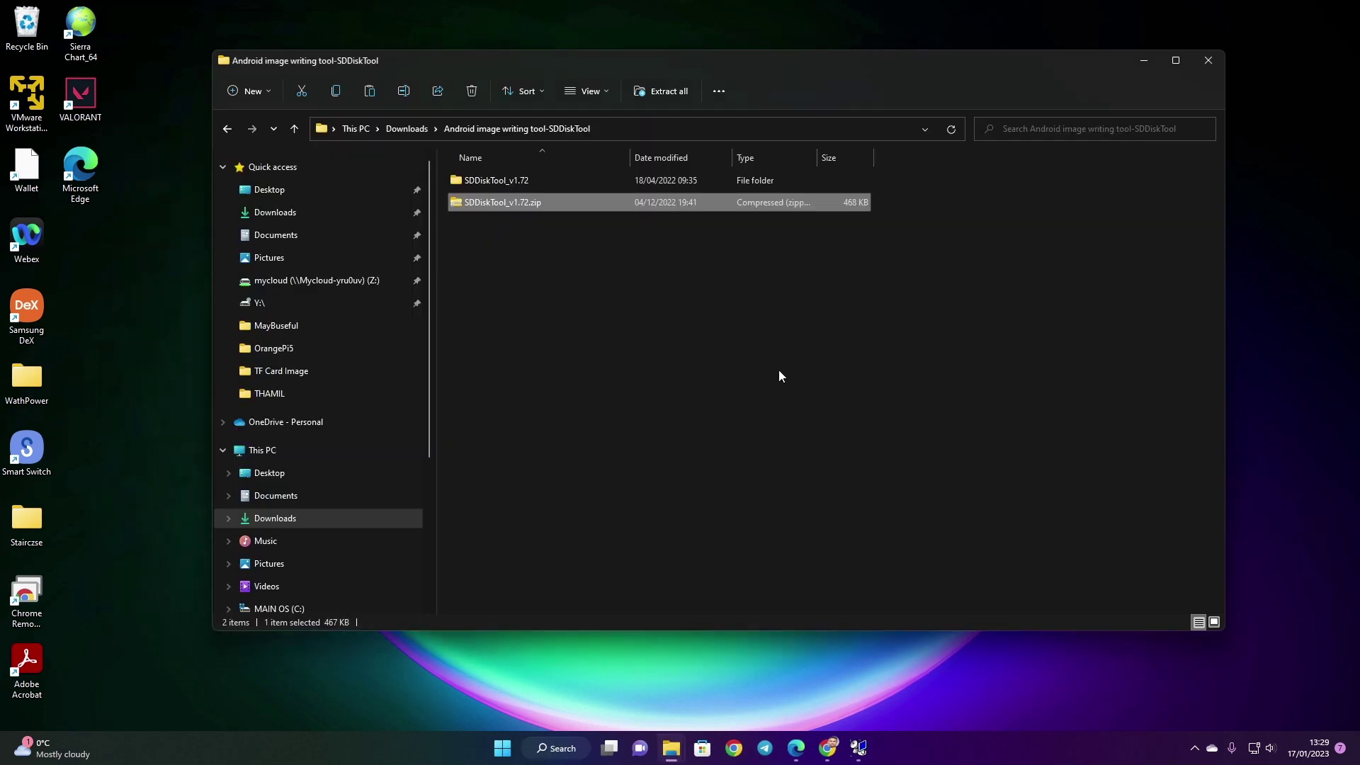
Step: In TF Card Image, bring up the actions for OrangePi5_RK3588S_Android12_v1.0.2.tar.gz, the non-lcd archive
click(392, 129)
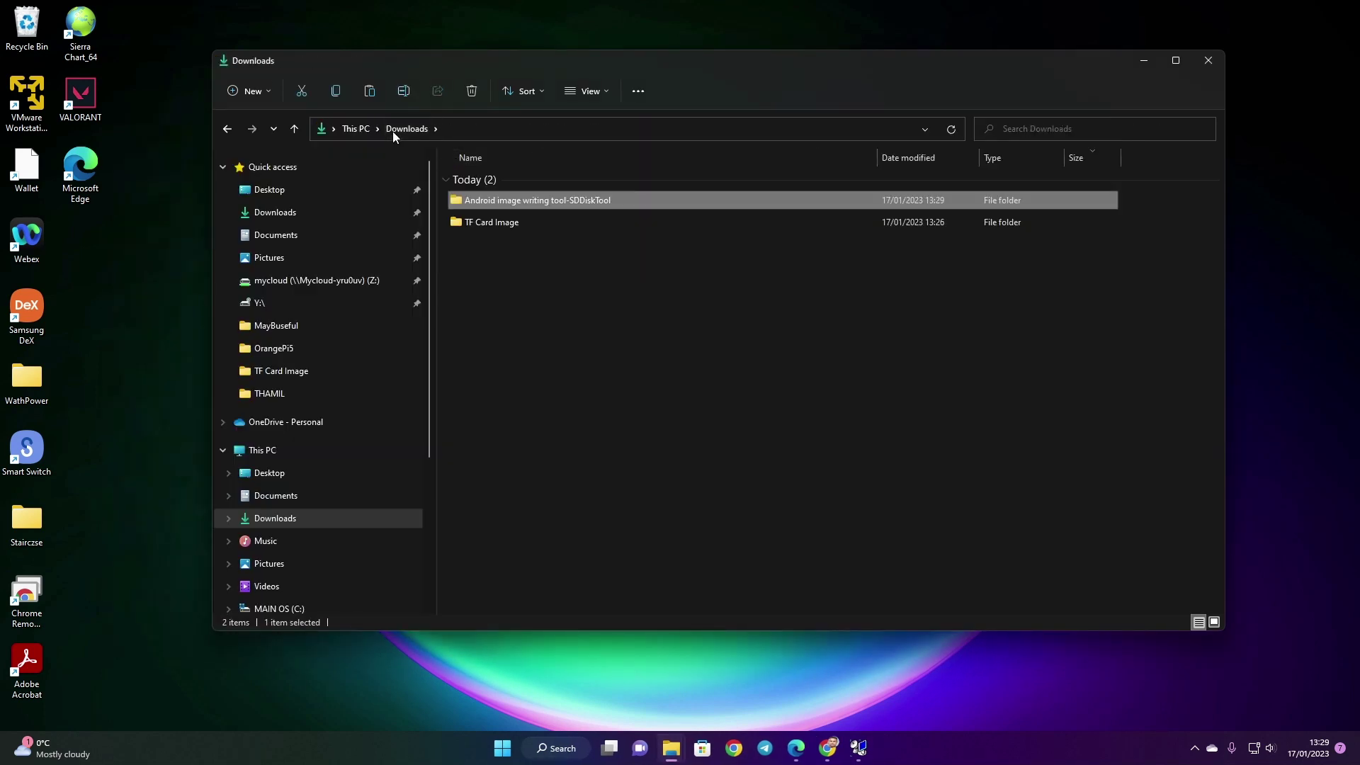
click(485, 224)
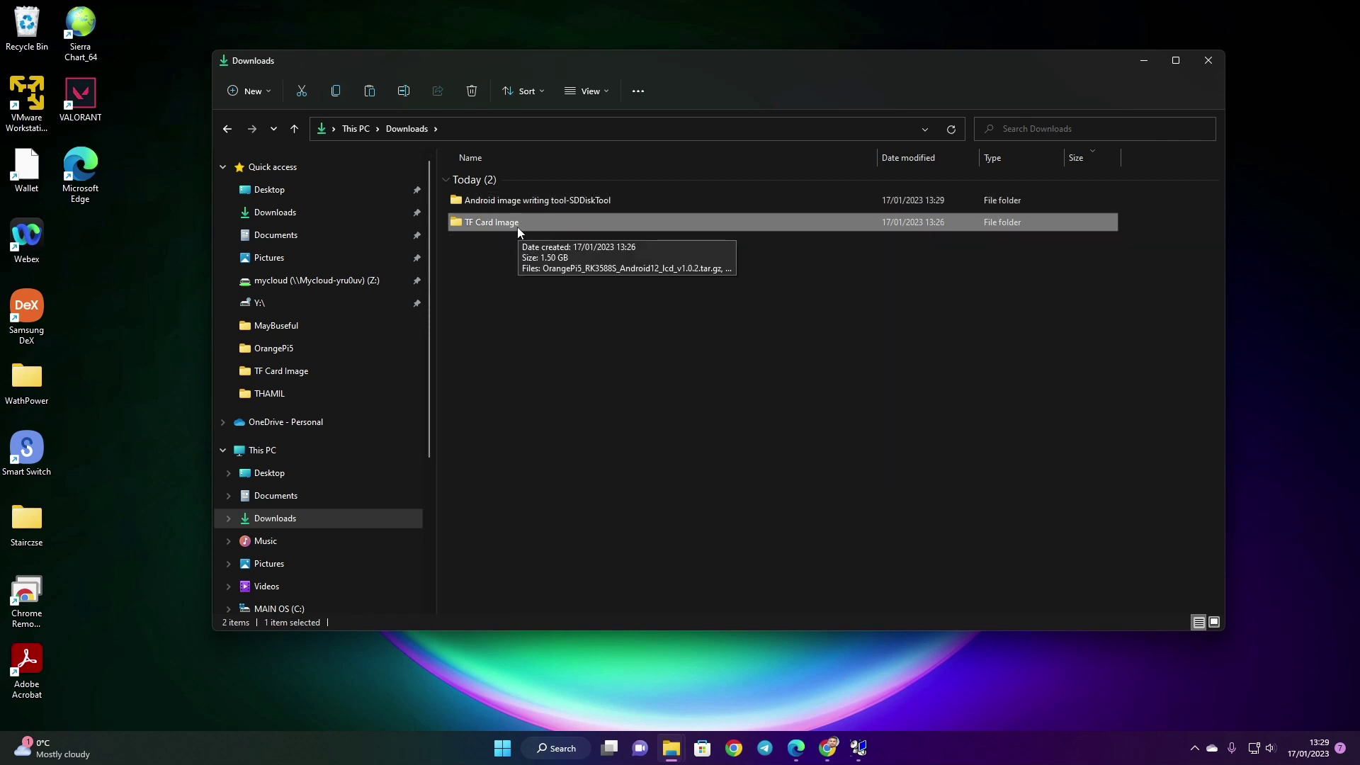
double_click(518, 227)
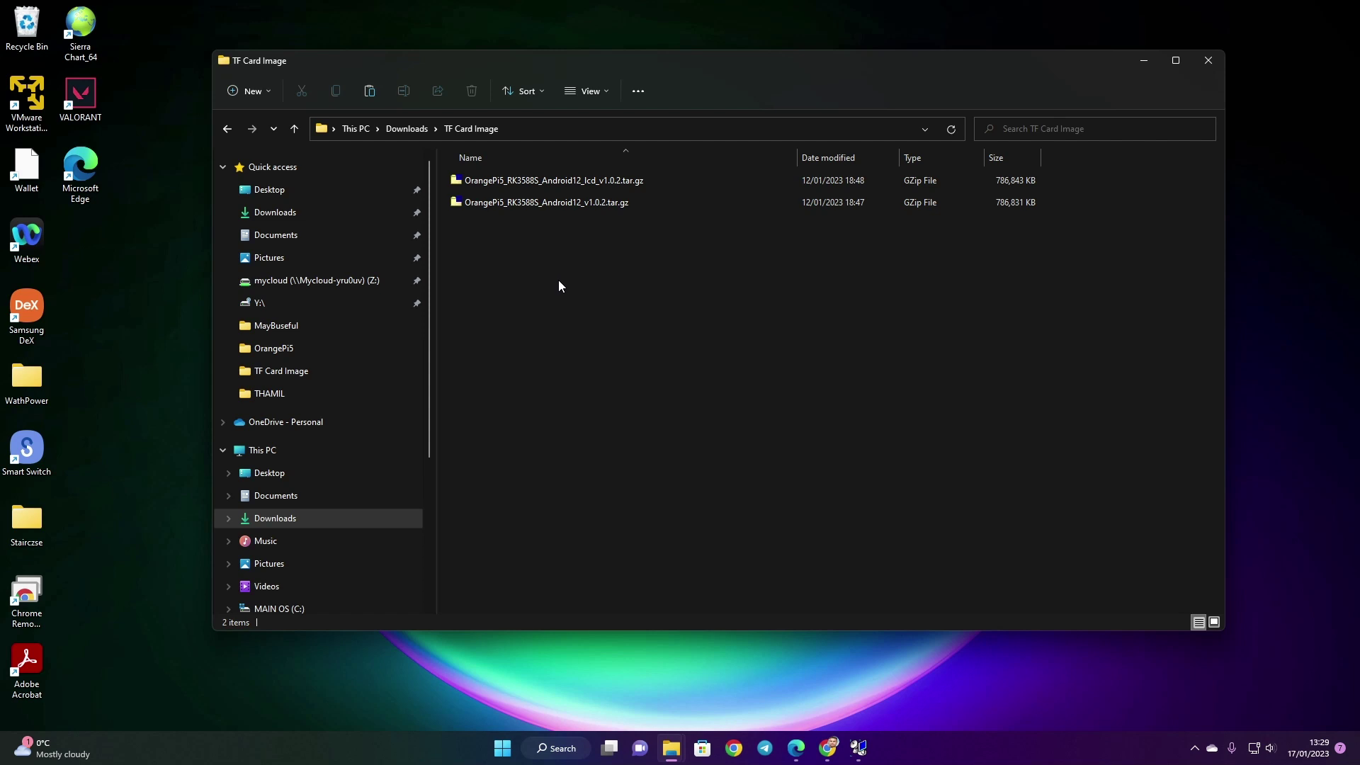
click(591, 184)
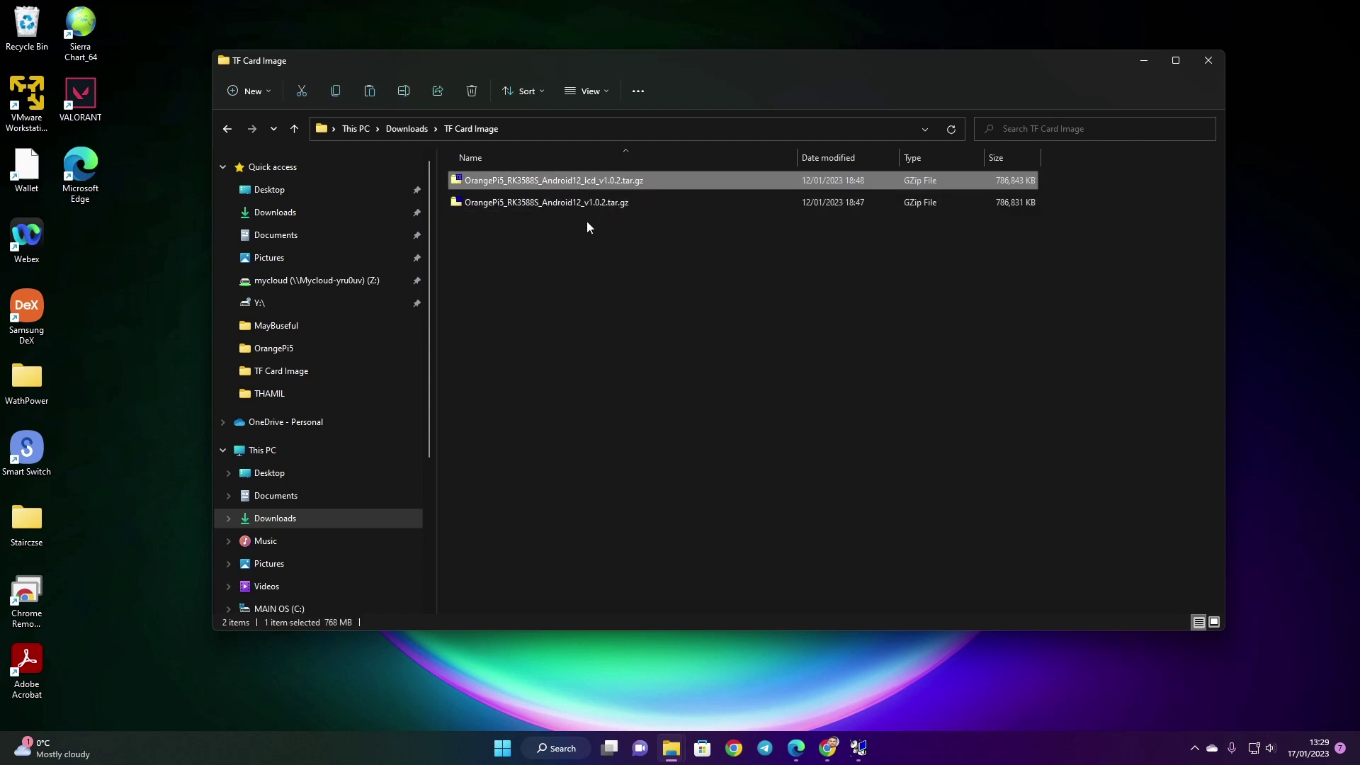
click(568, 202)
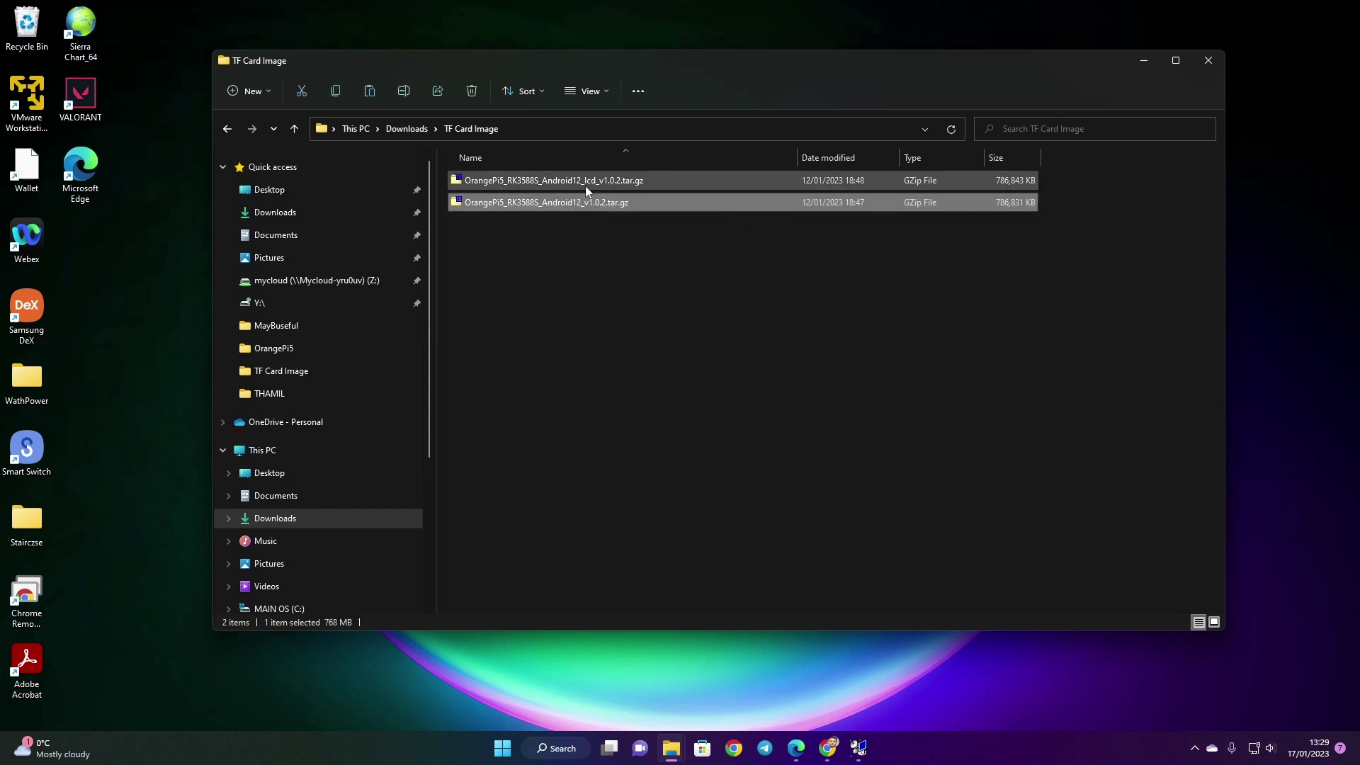
click(585, 183)
click(579, 203)
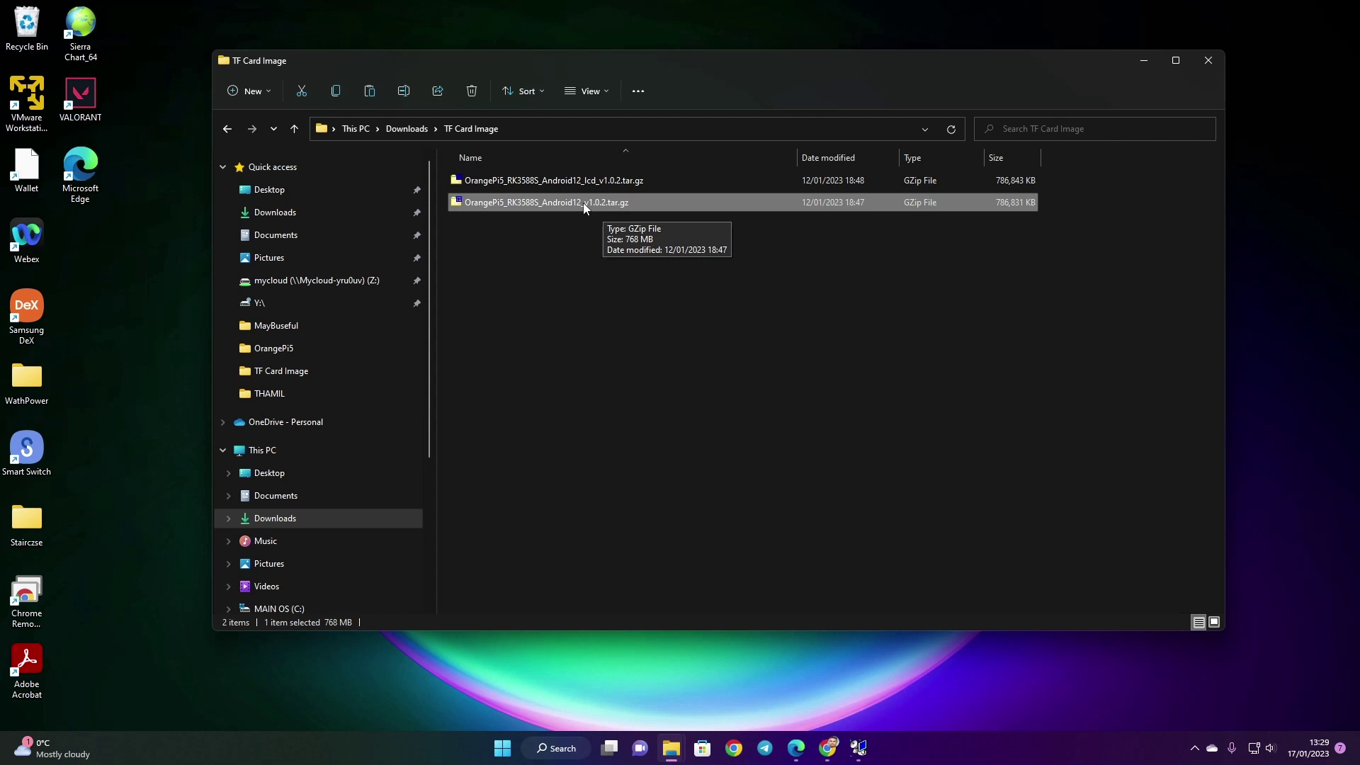
click(640, 333)
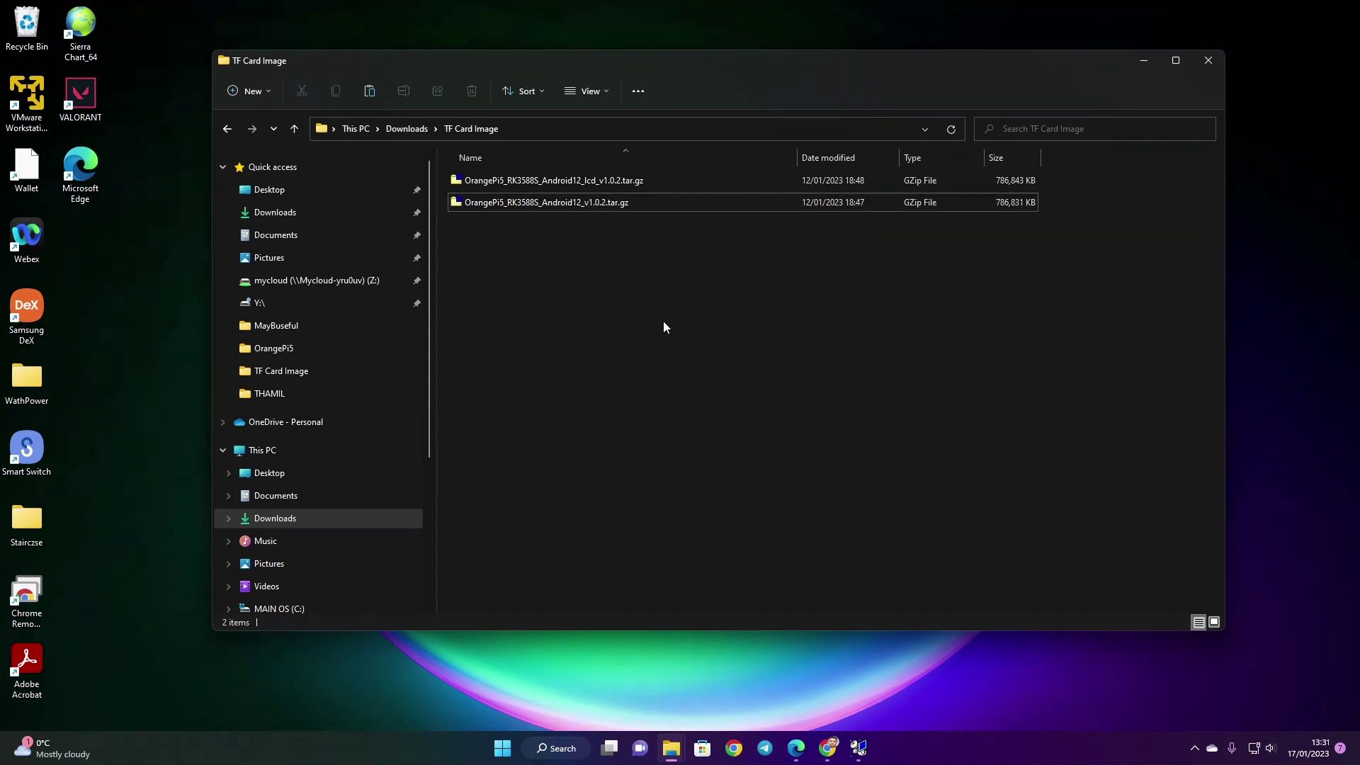
click(621, 209)
right_click(620, 212)
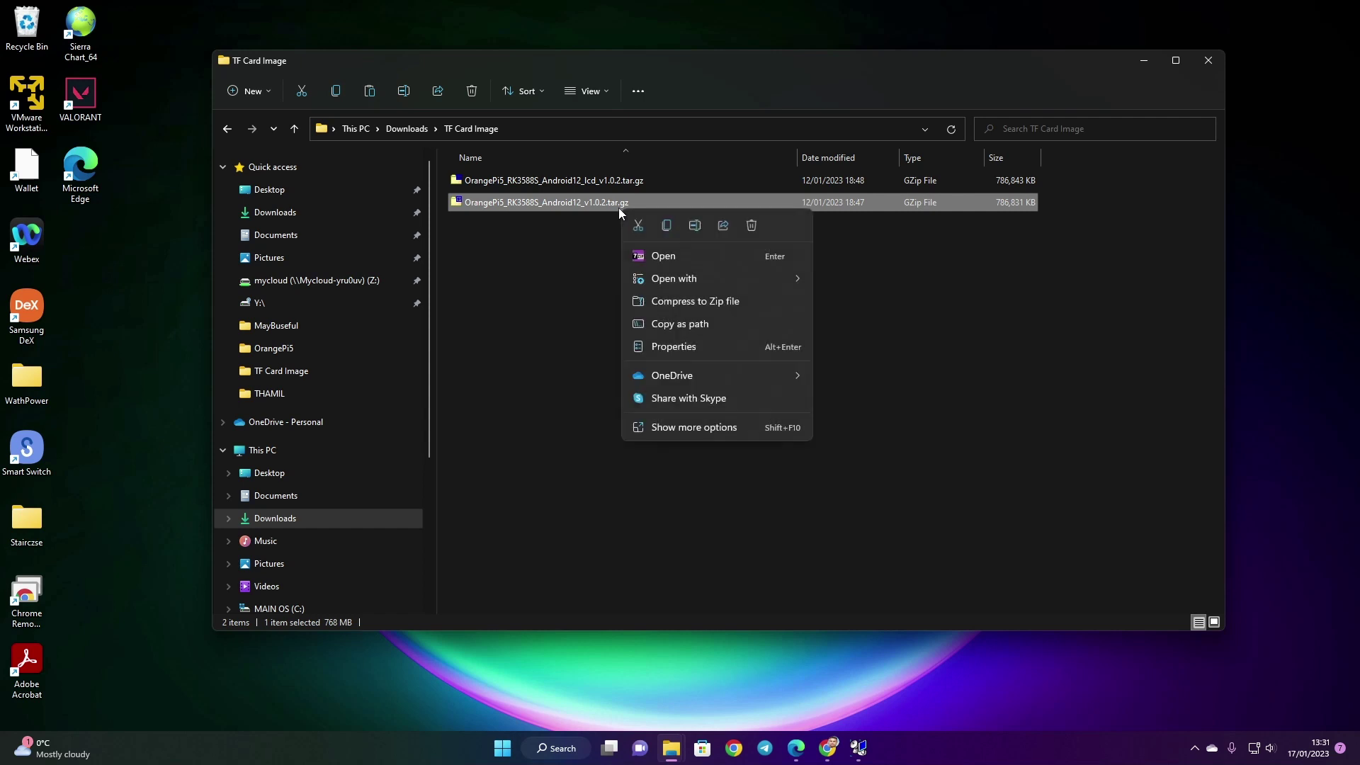
Step: Extract the 768 MB OrangePi5_RK3588S_Android12_v1.0.2.tar from the tar.gz into TF Card Image
mouse_move(700, 278)
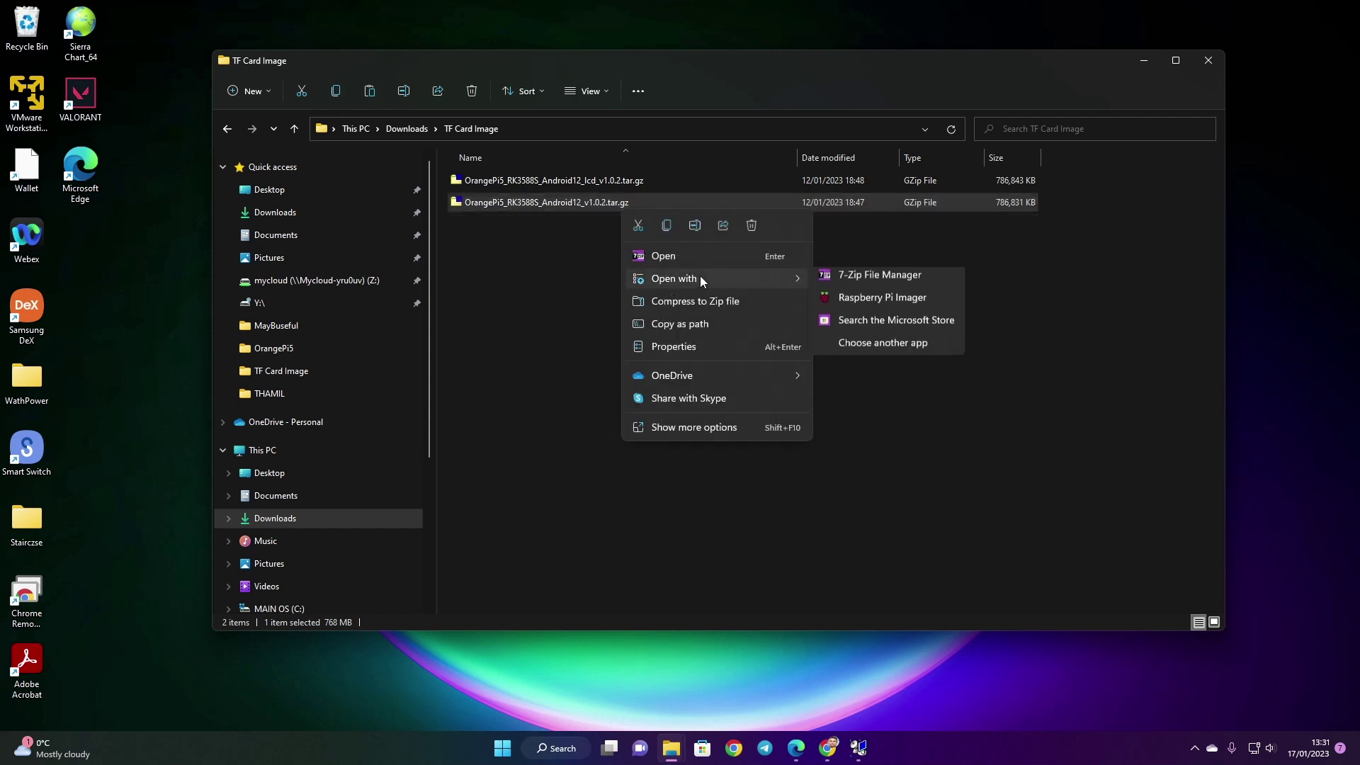
click(878, 281)
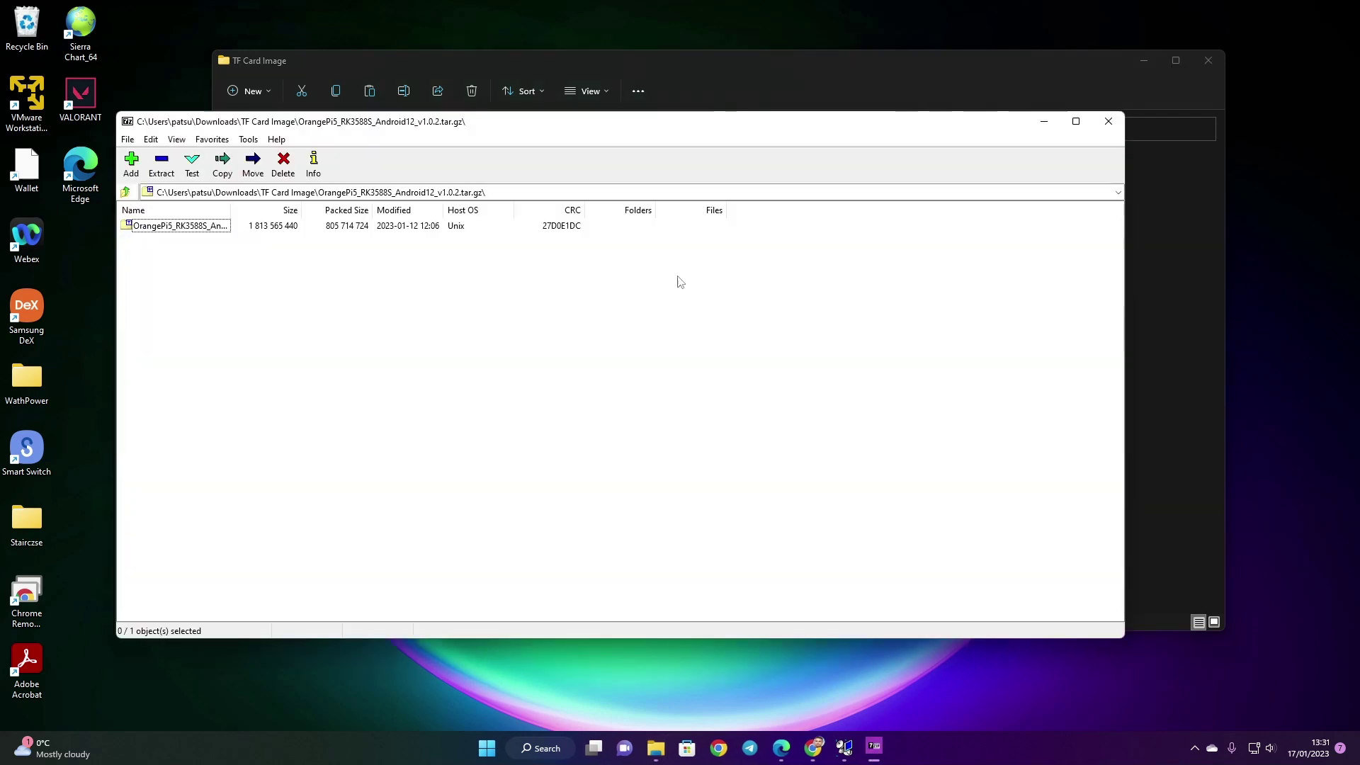
click(162, 165)
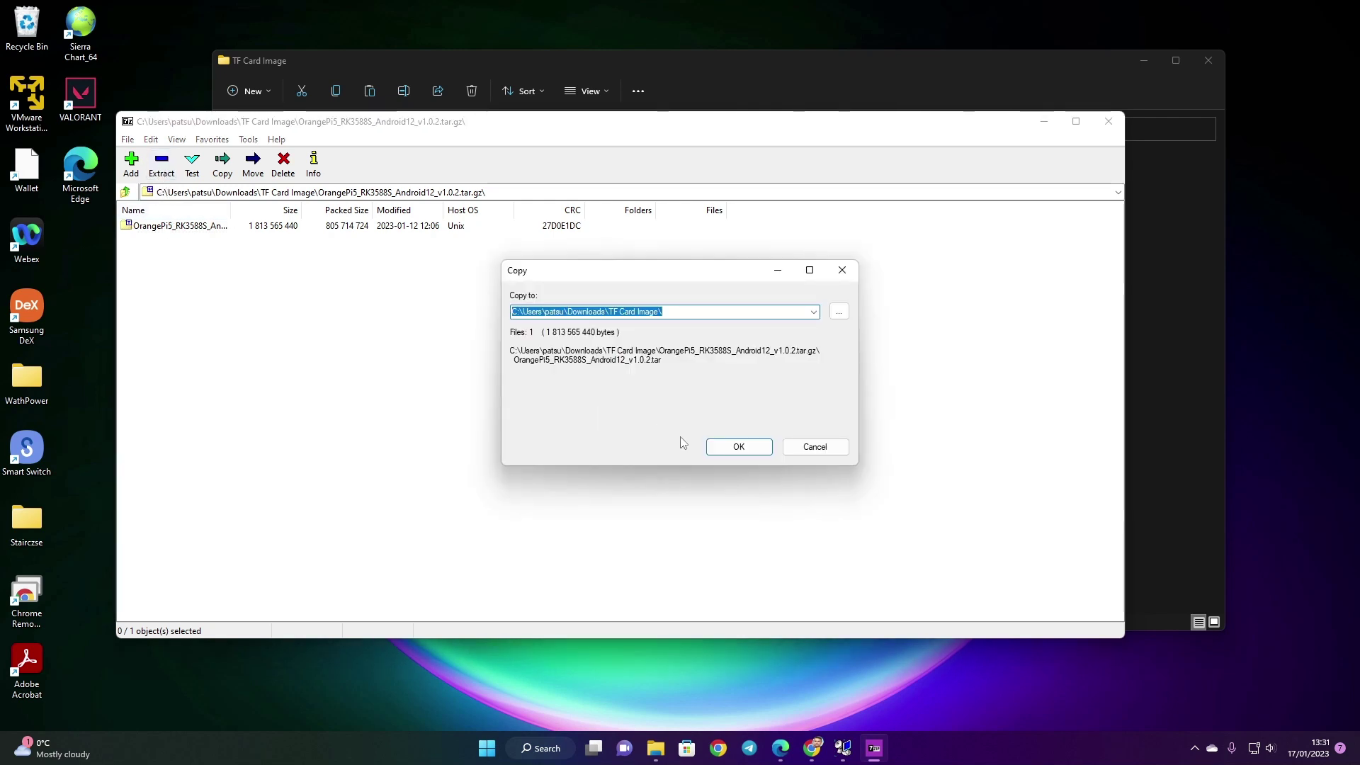
click(737, 447)
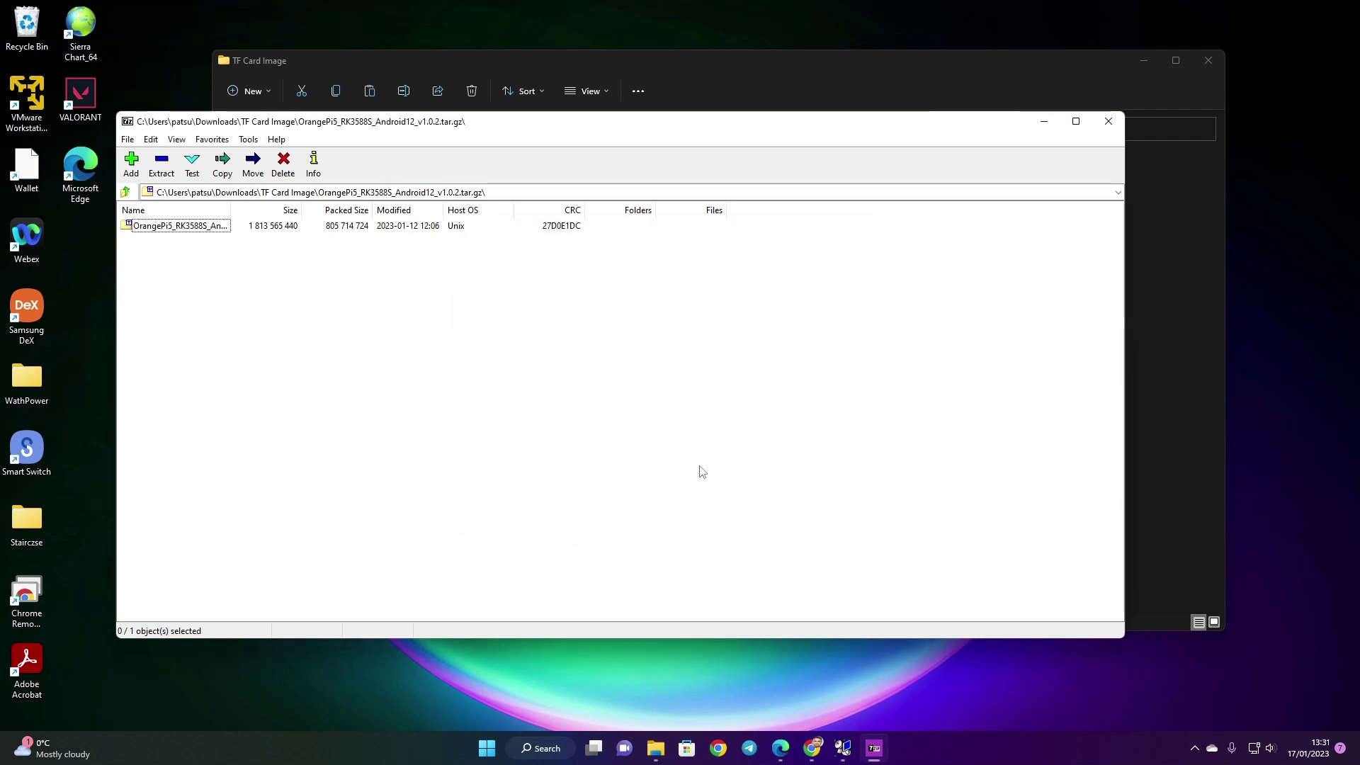
Step: Close 7-Zip and list the Open with apps for OrangePi5_RK3588S_Android12_v1.0.2.tar
click(1107, 121)
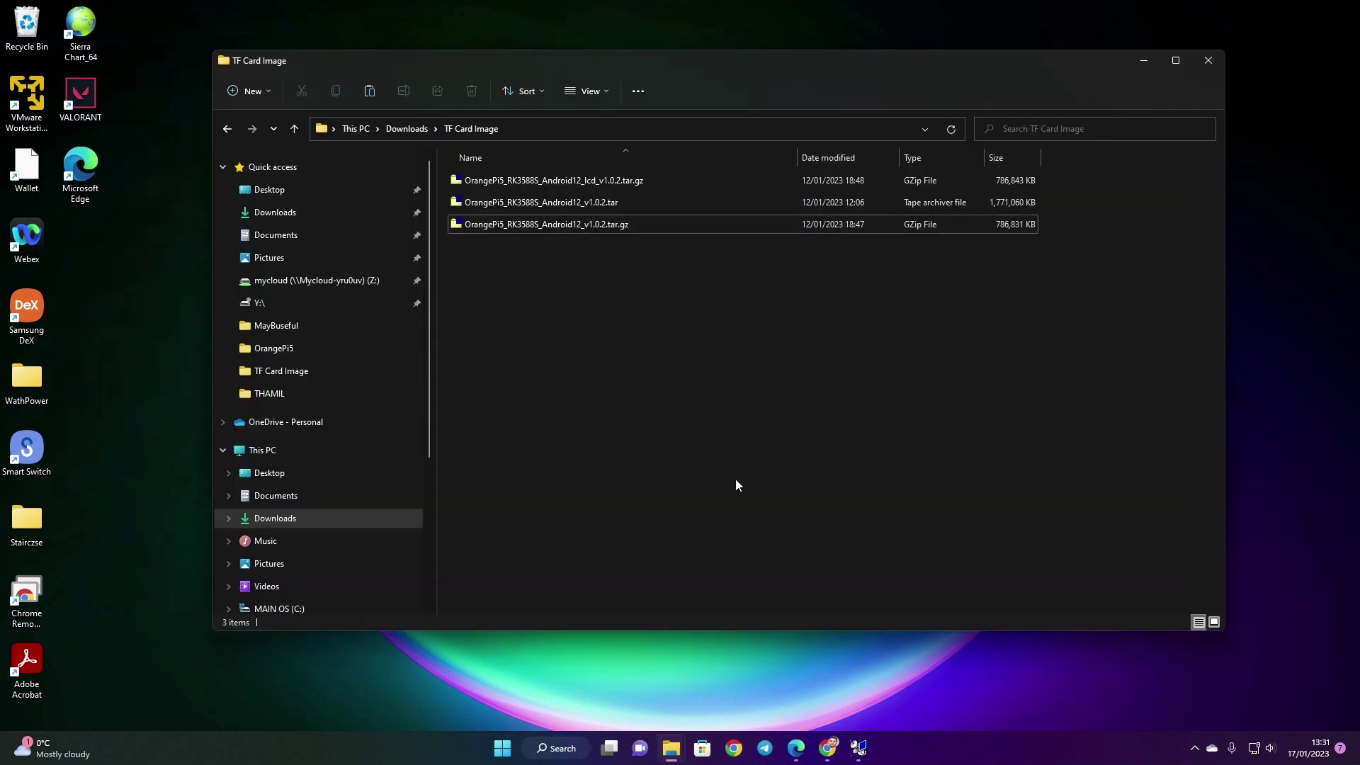
click(598, 203)
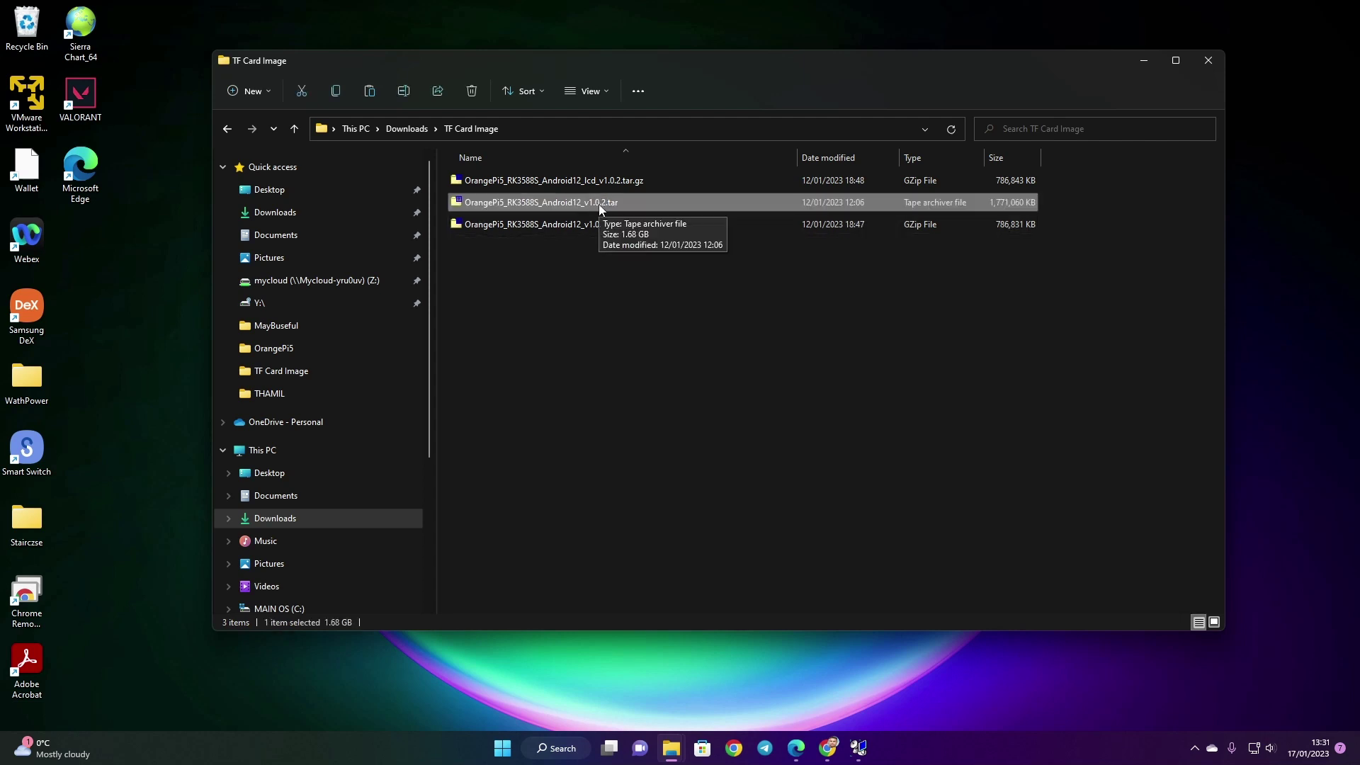
right_click(599, 206)
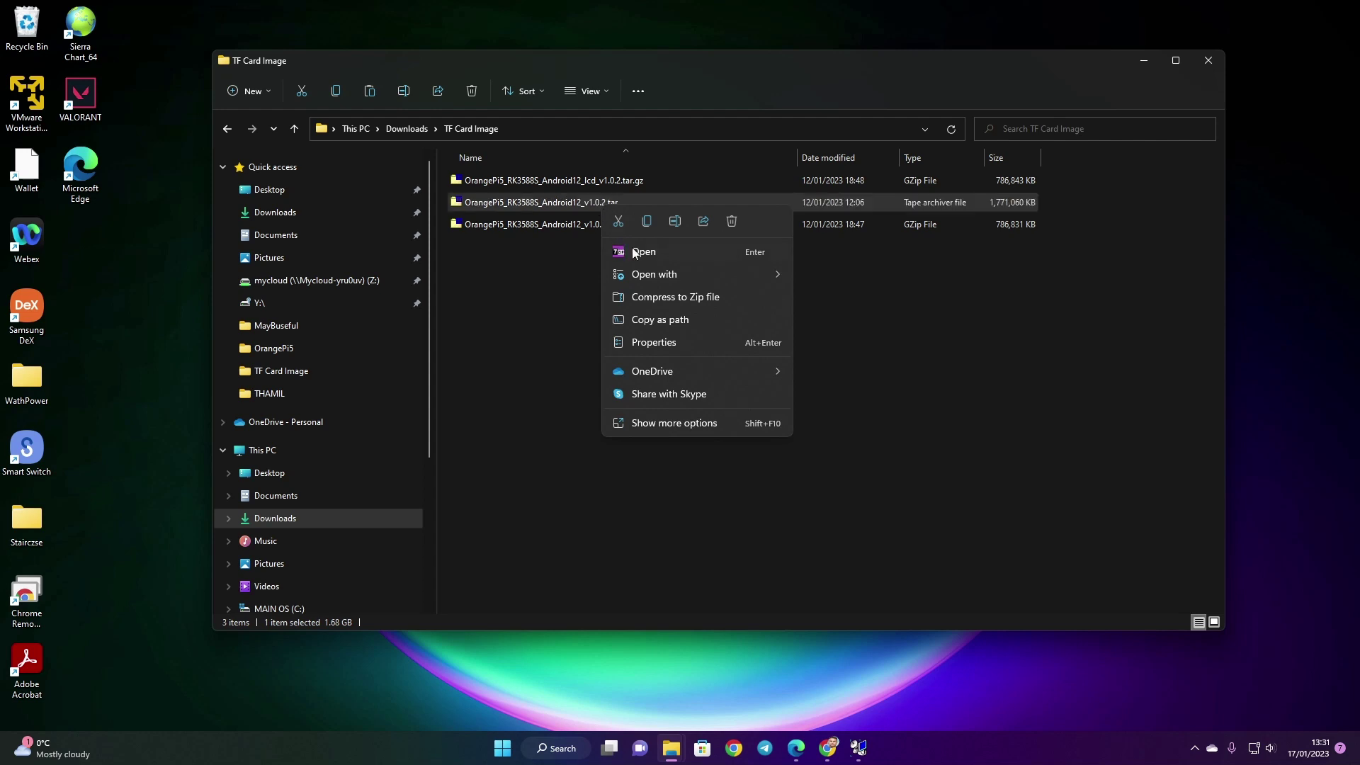
mouse_move(663, 274)
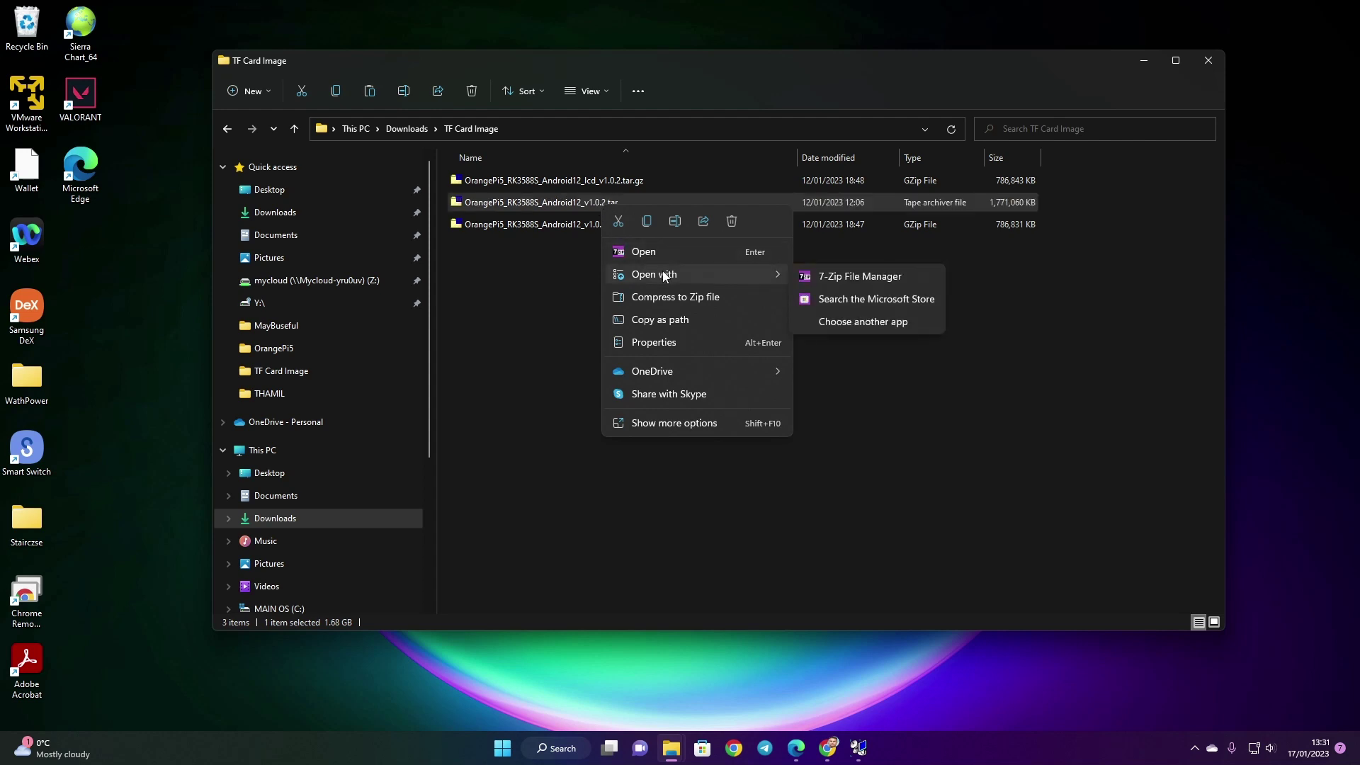
Step: Extract OrangePi5_RK3588S_Android12_v1.0.2.img and its .img.md5sum from the .tar into TF Card Image with 7-Zip
click(847, 275)
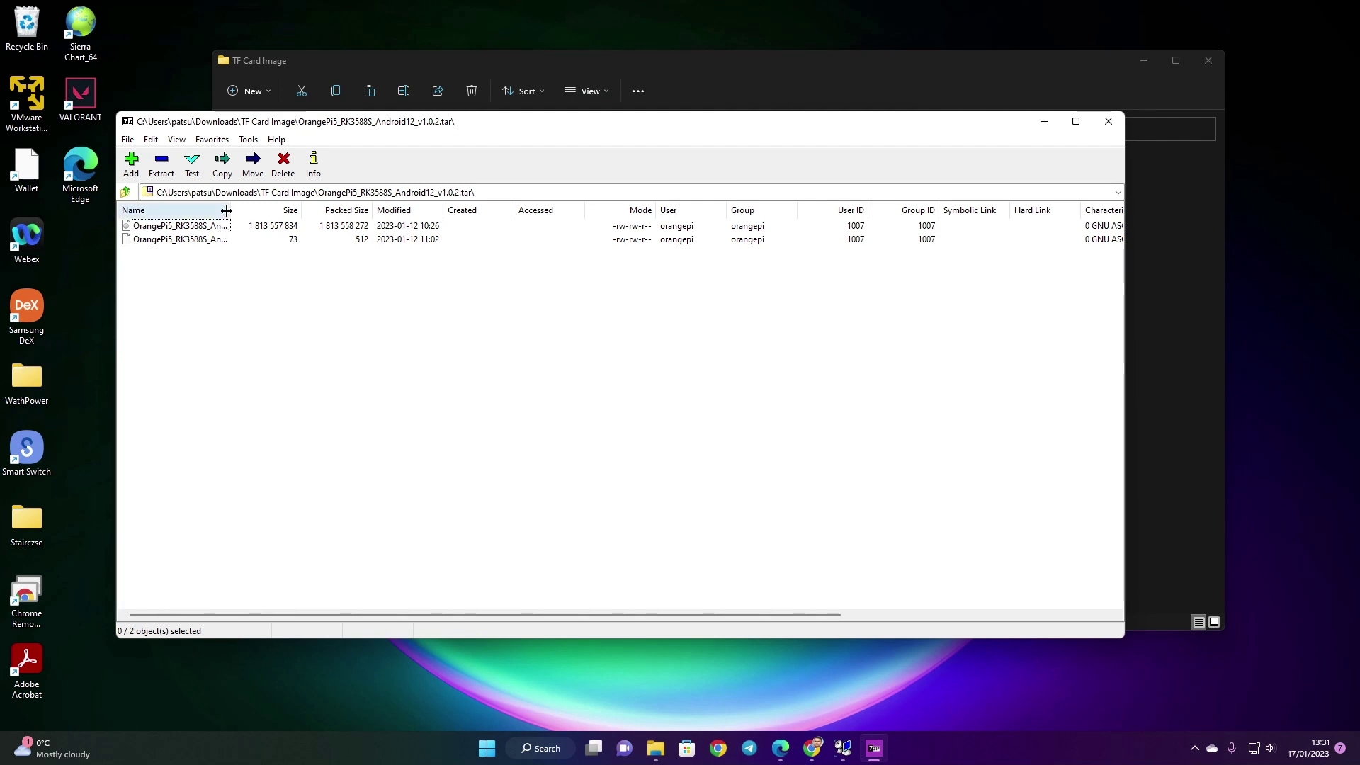
drag(231, 210, 389, 202)
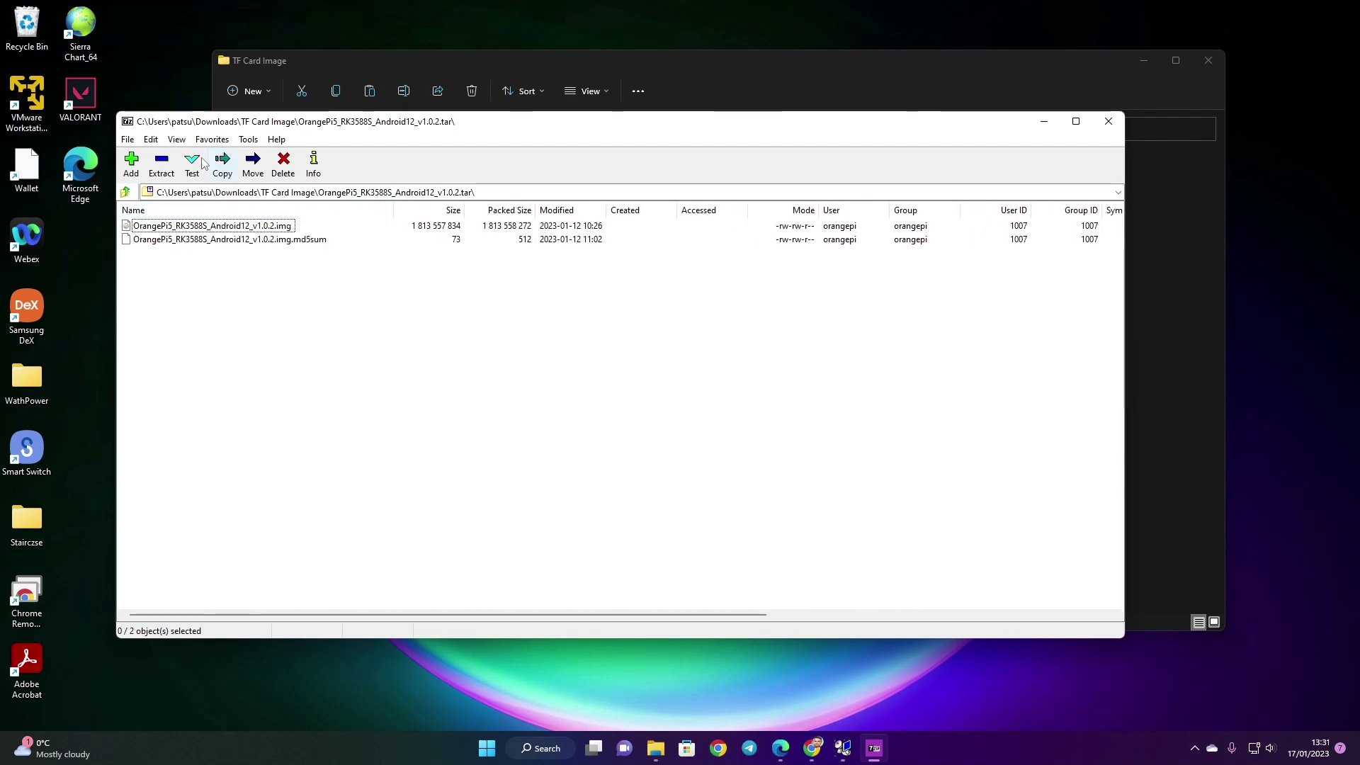
click(161, 171)
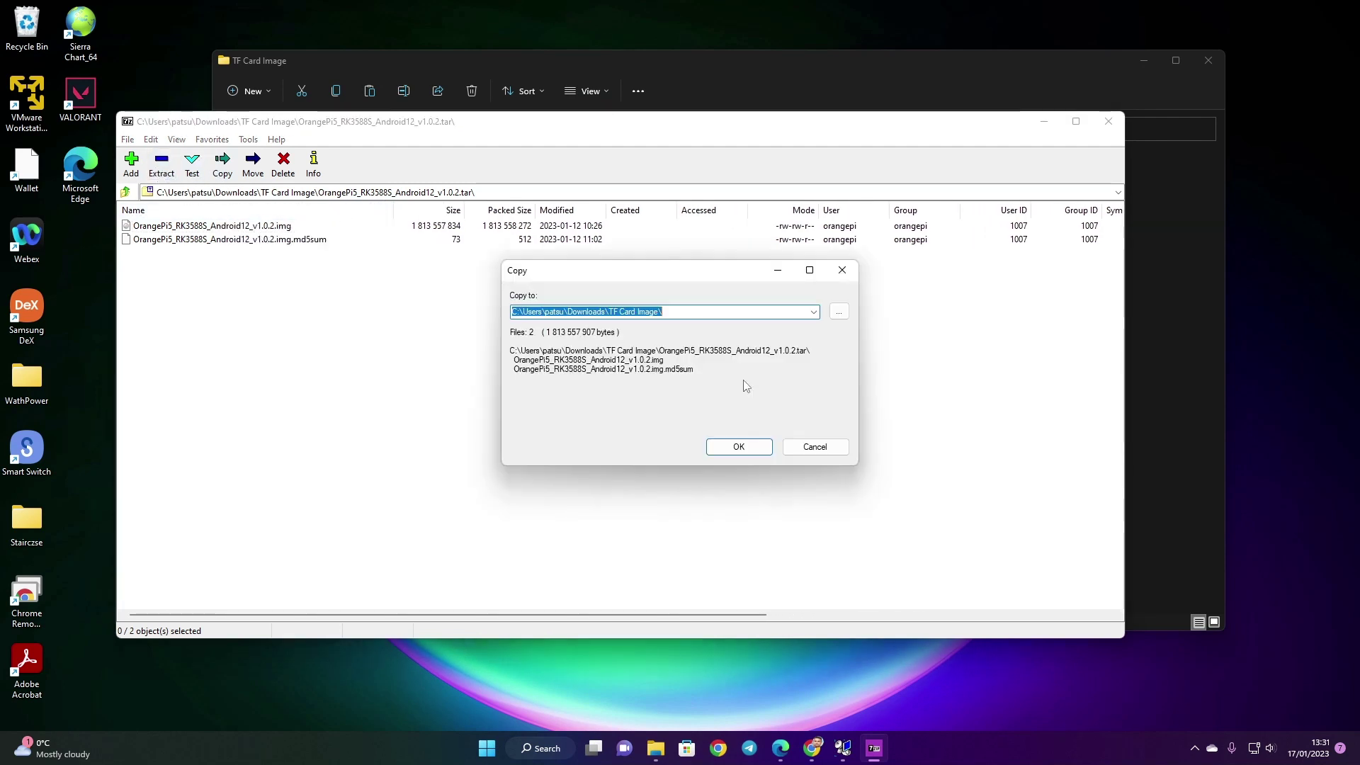
click(739, 446)
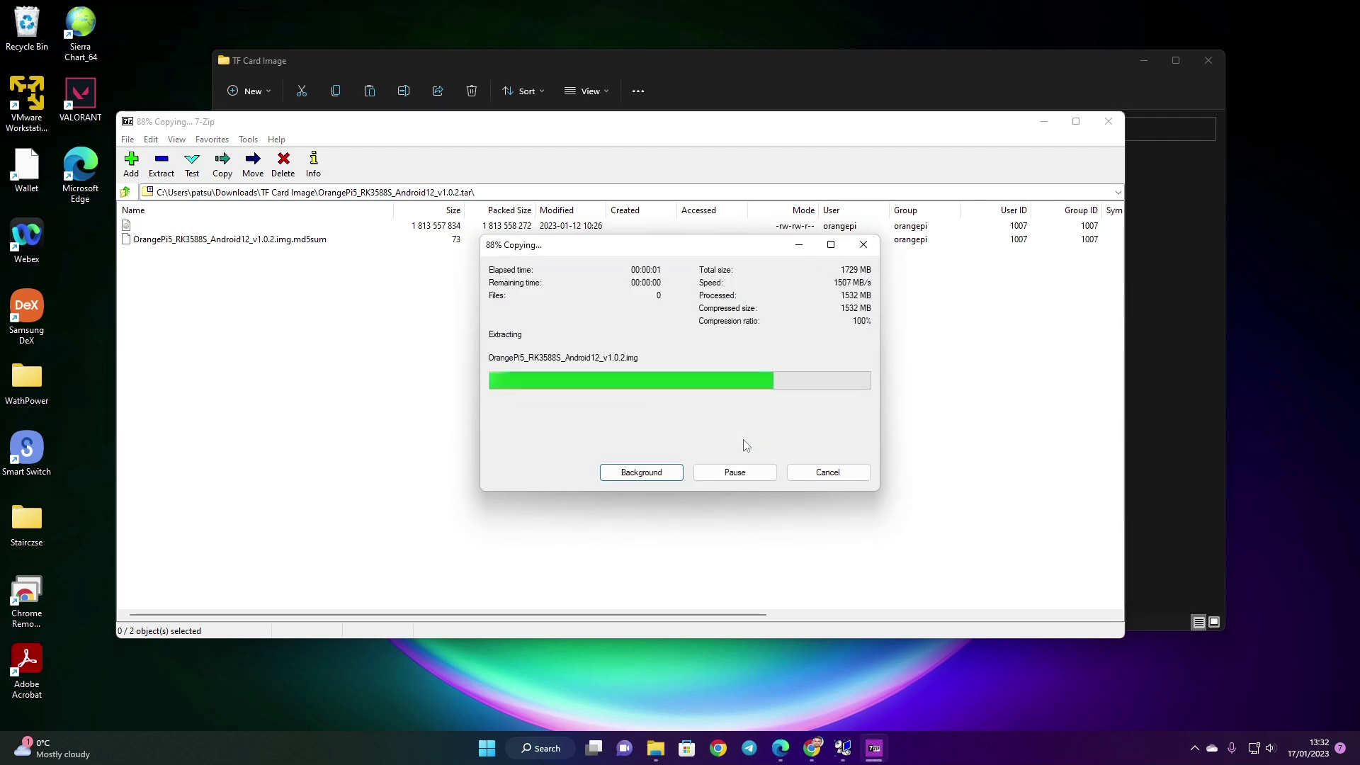
click(1108, 121)
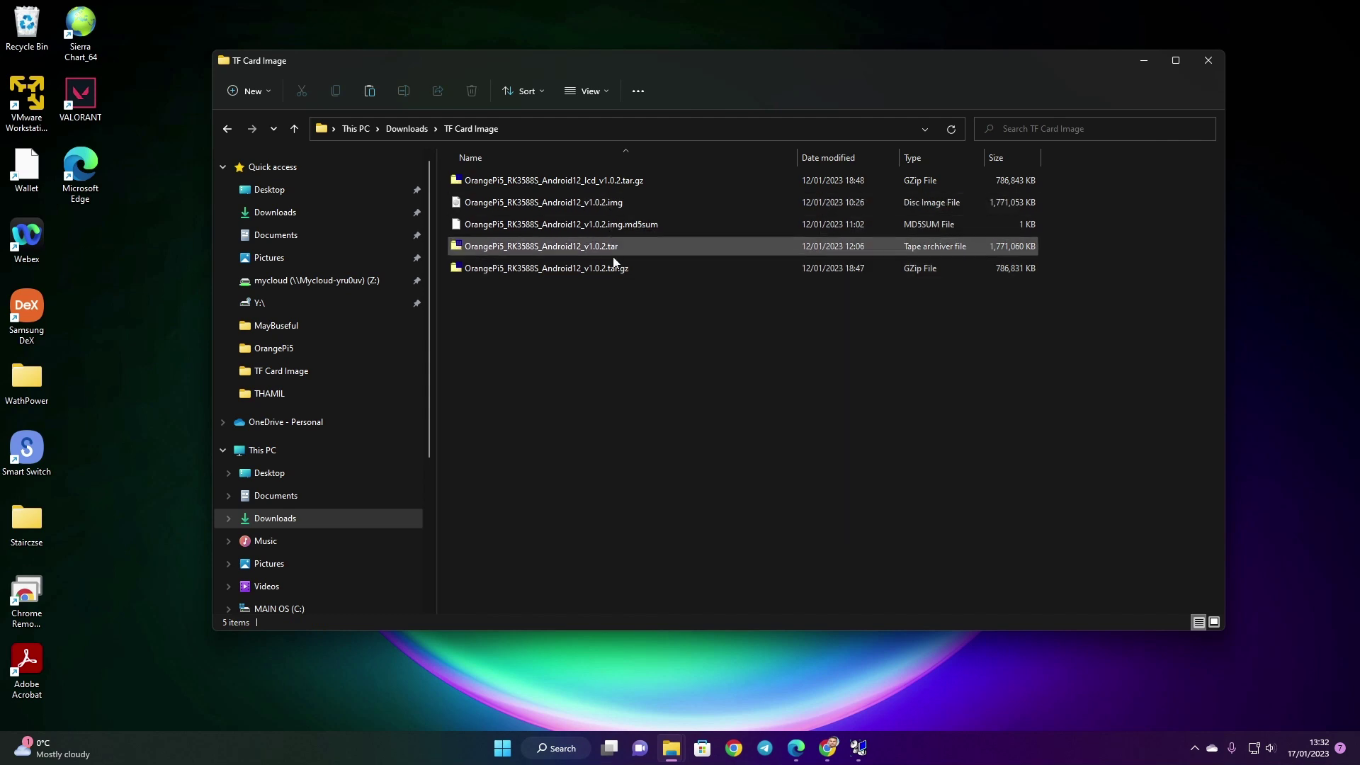
Step: Delete the .md5sum, .tar, .tar.gz and lcd .tar.gz files, keeping only the OrangePi5 Android12 .img
click(606, 205)
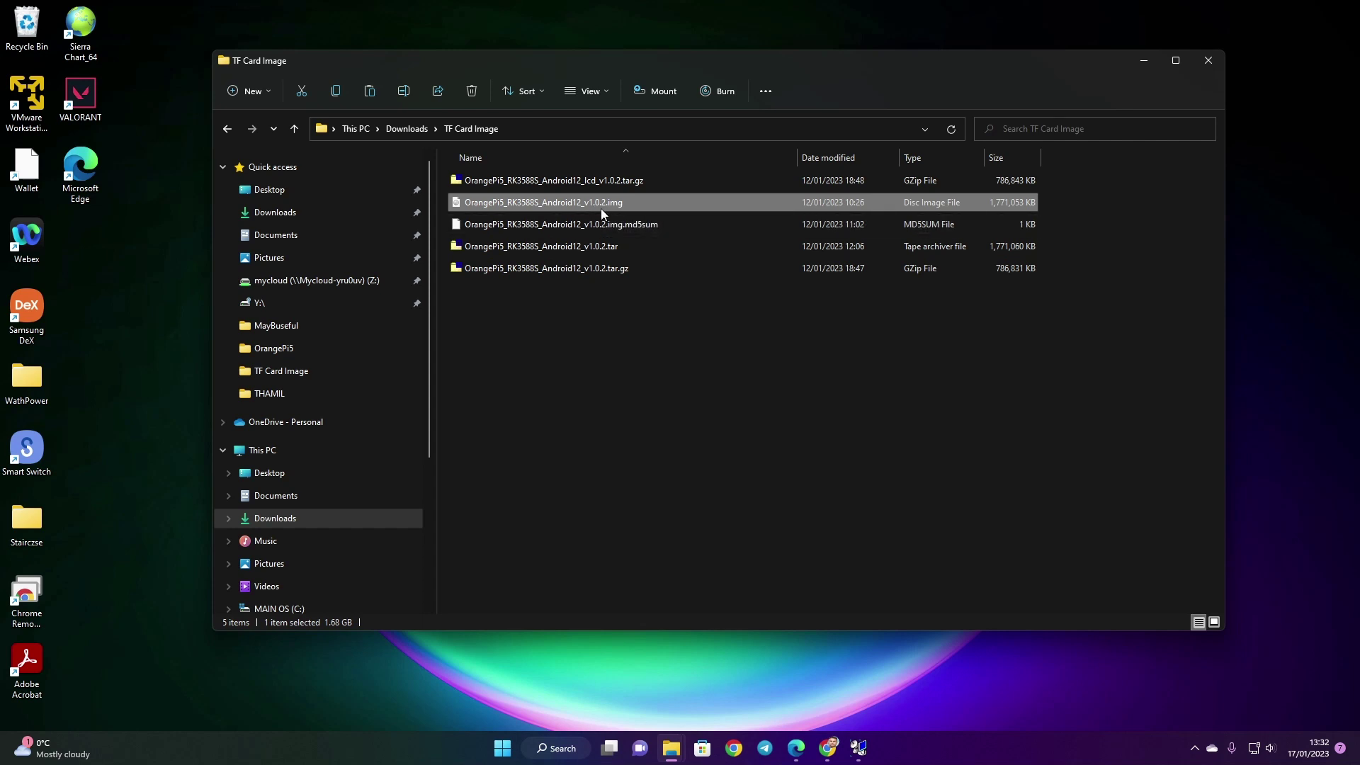
drag(593, 294, 580, 231)
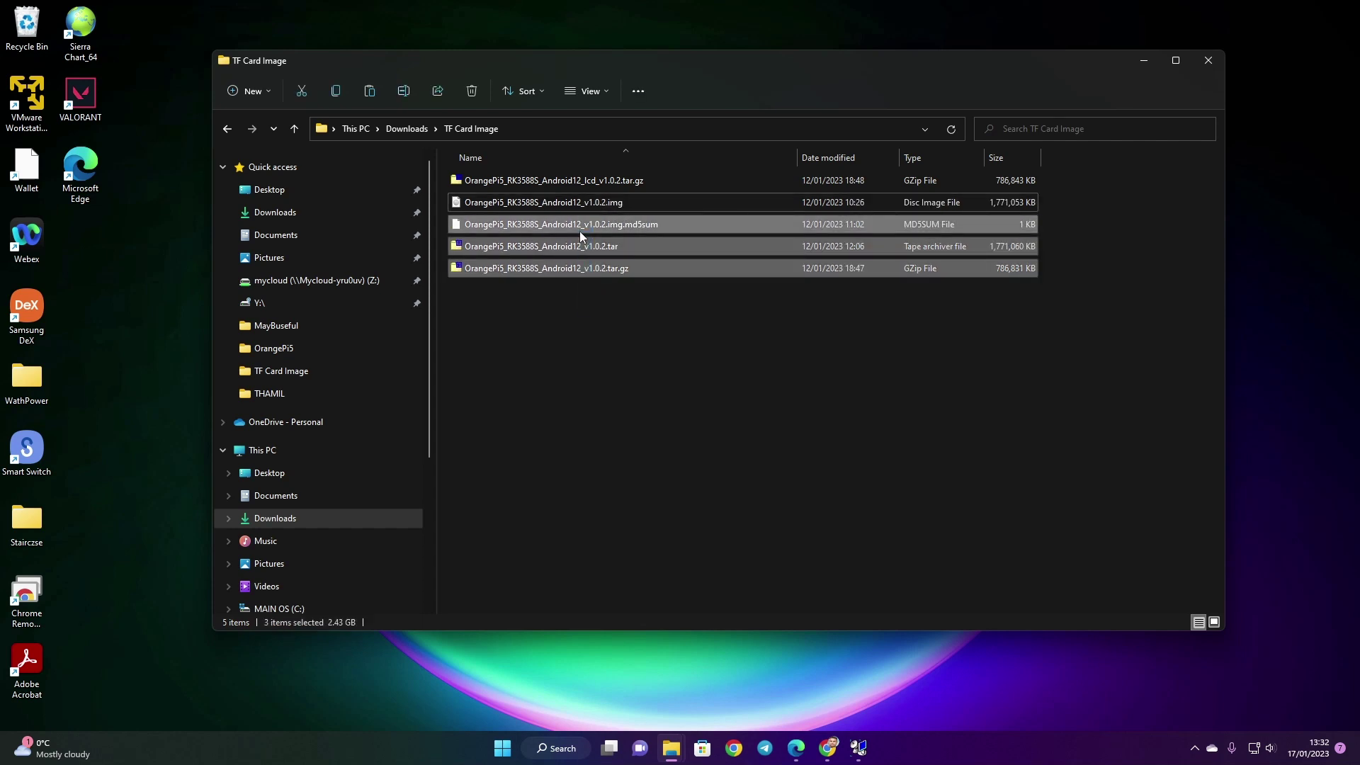
key(Delete)
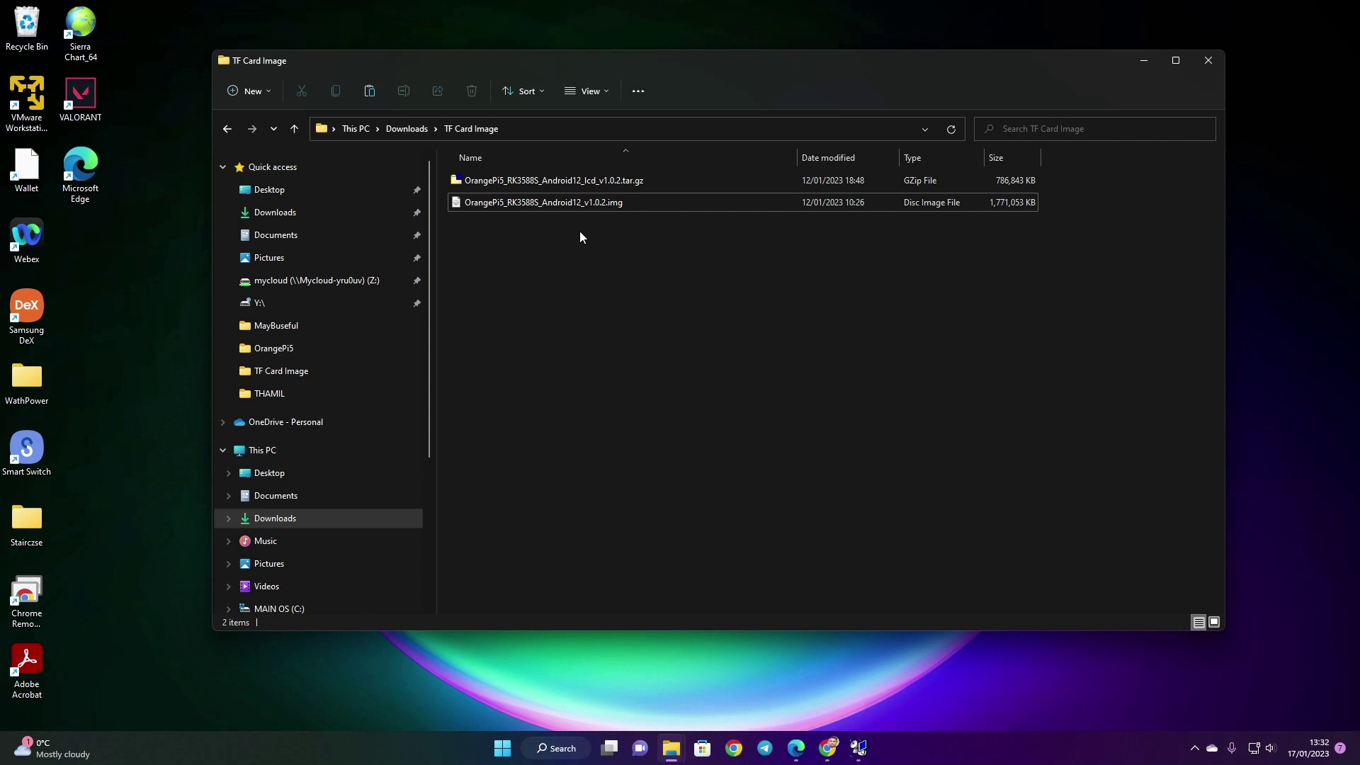
click(701, 183)
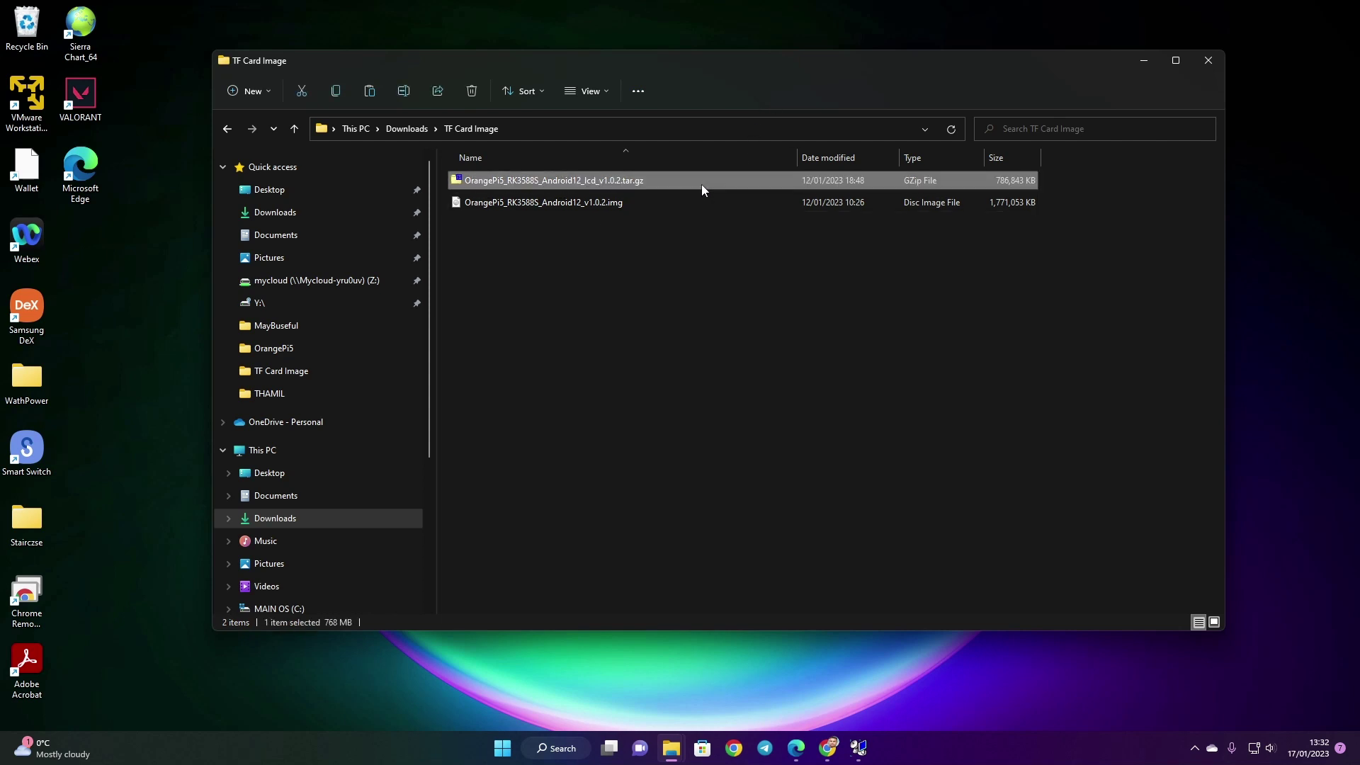
key(Delete)
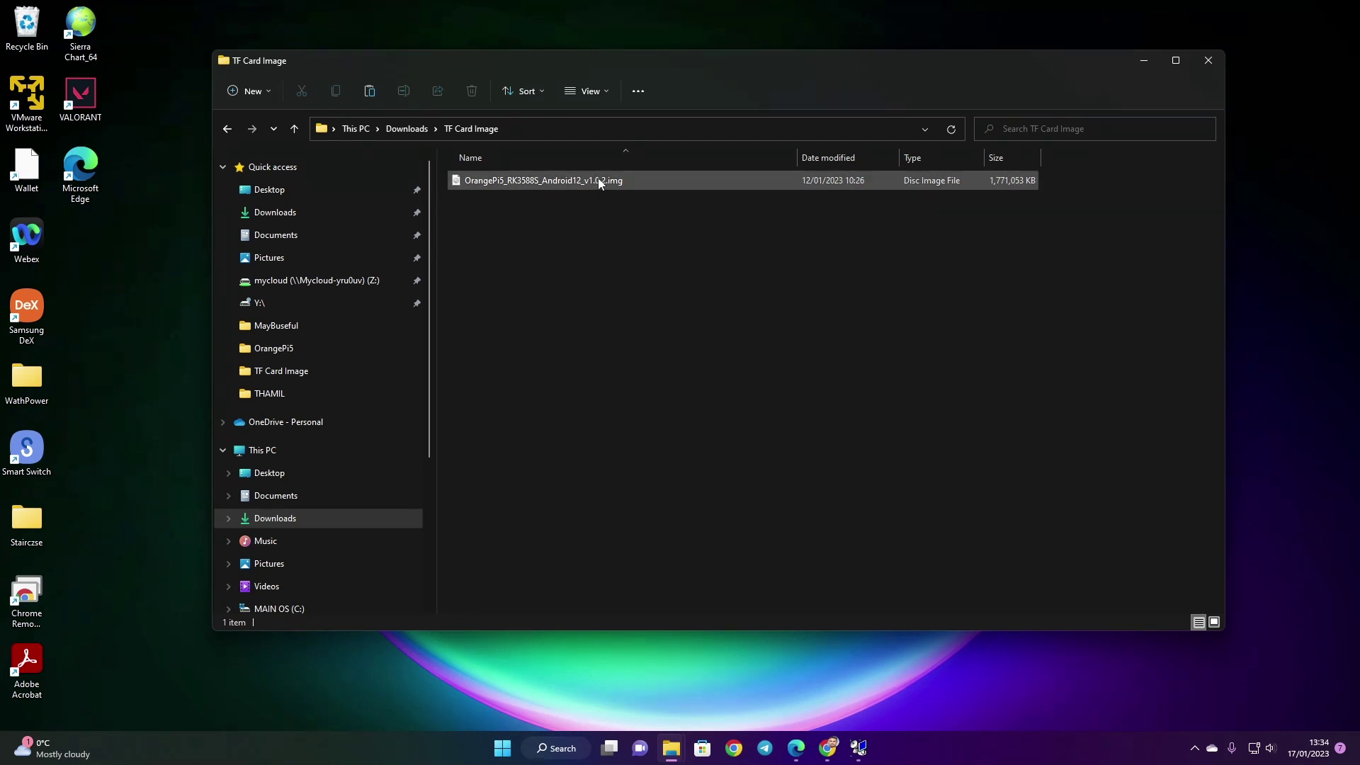
Step: Open the Android image writing tool-SDDiskTool folder in Downloads and delete SDDiskTool_v1.72.zip
click(227, 128)
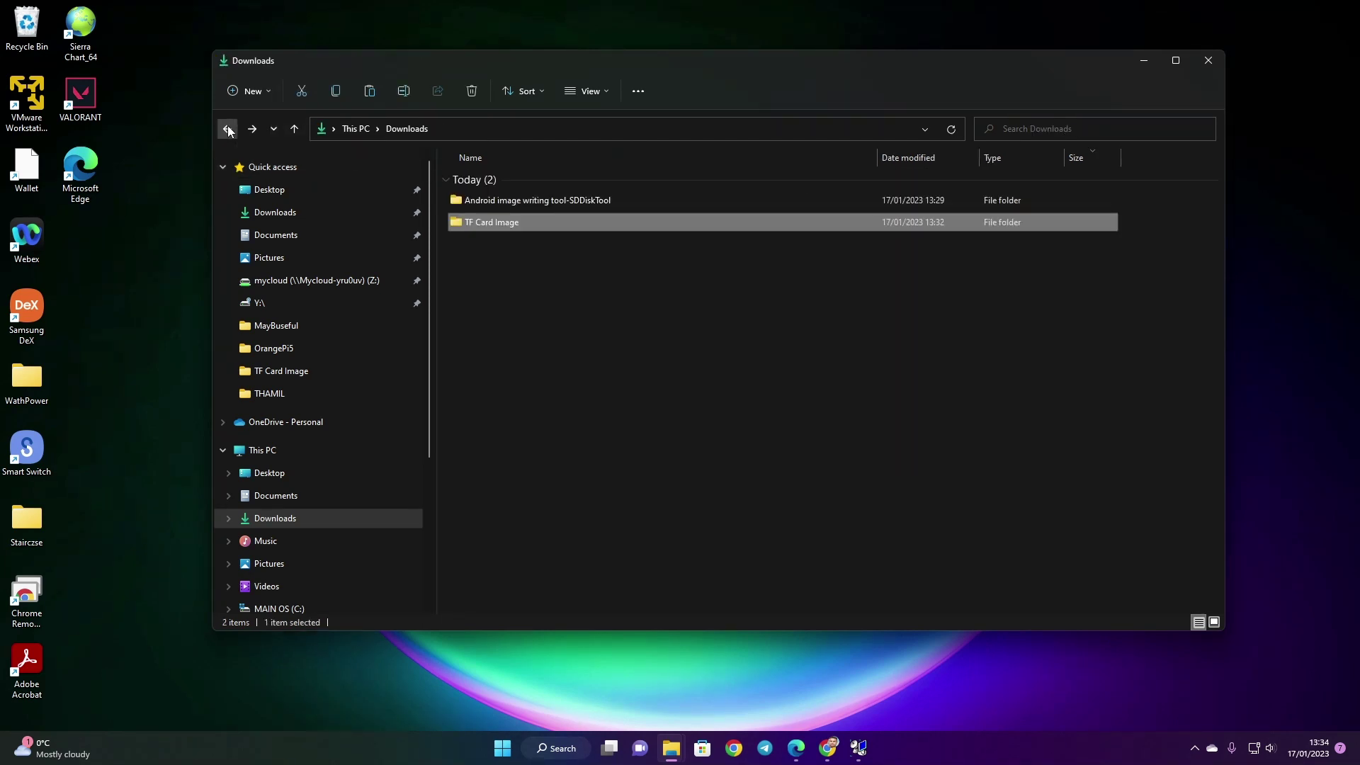
click(503, 224)
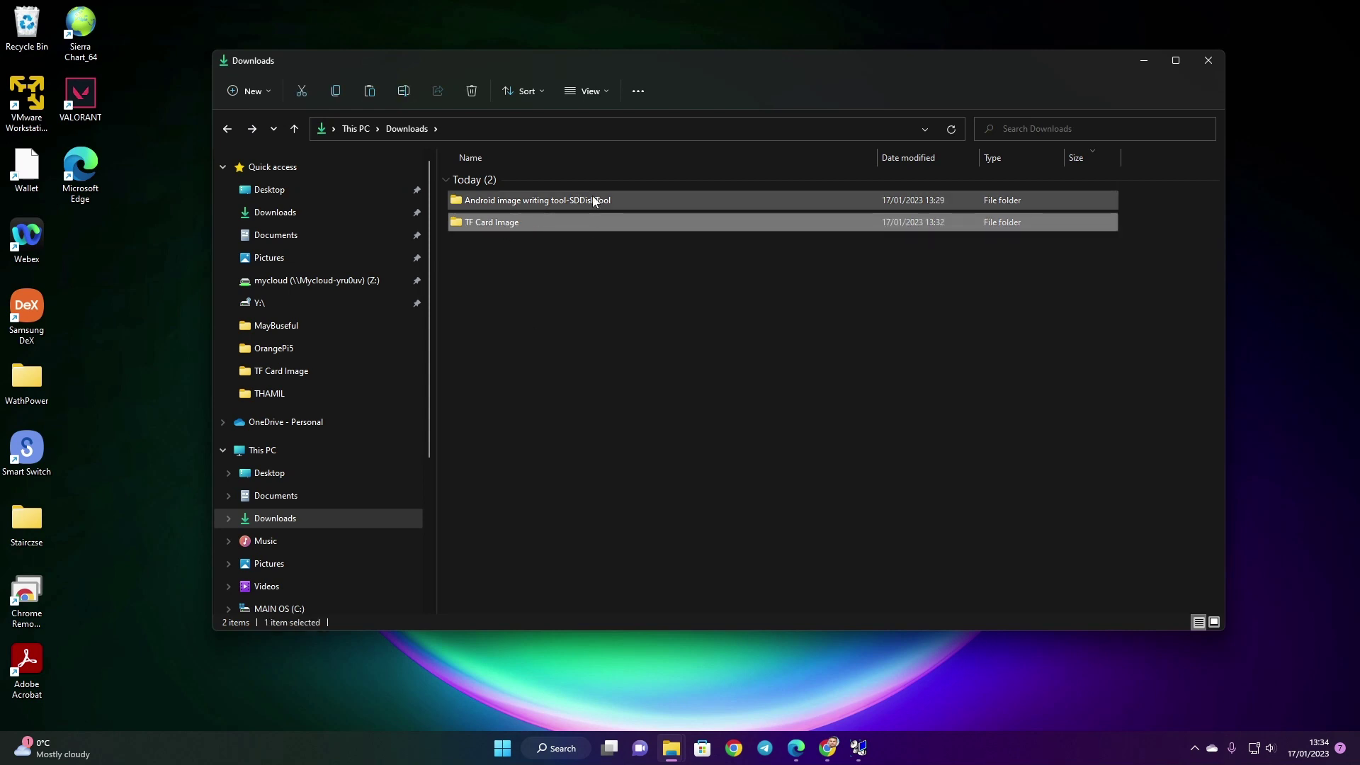
click(507, 202)
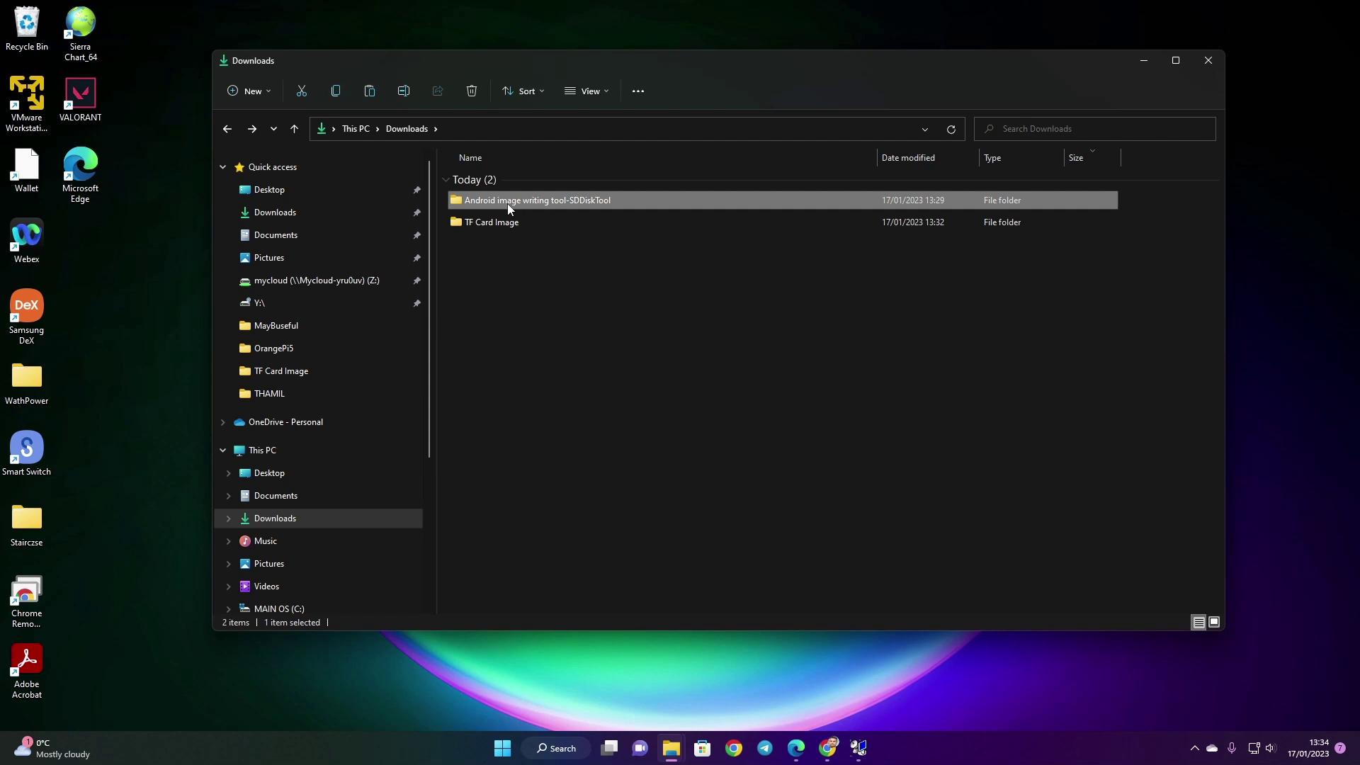
double_click(660, 202)
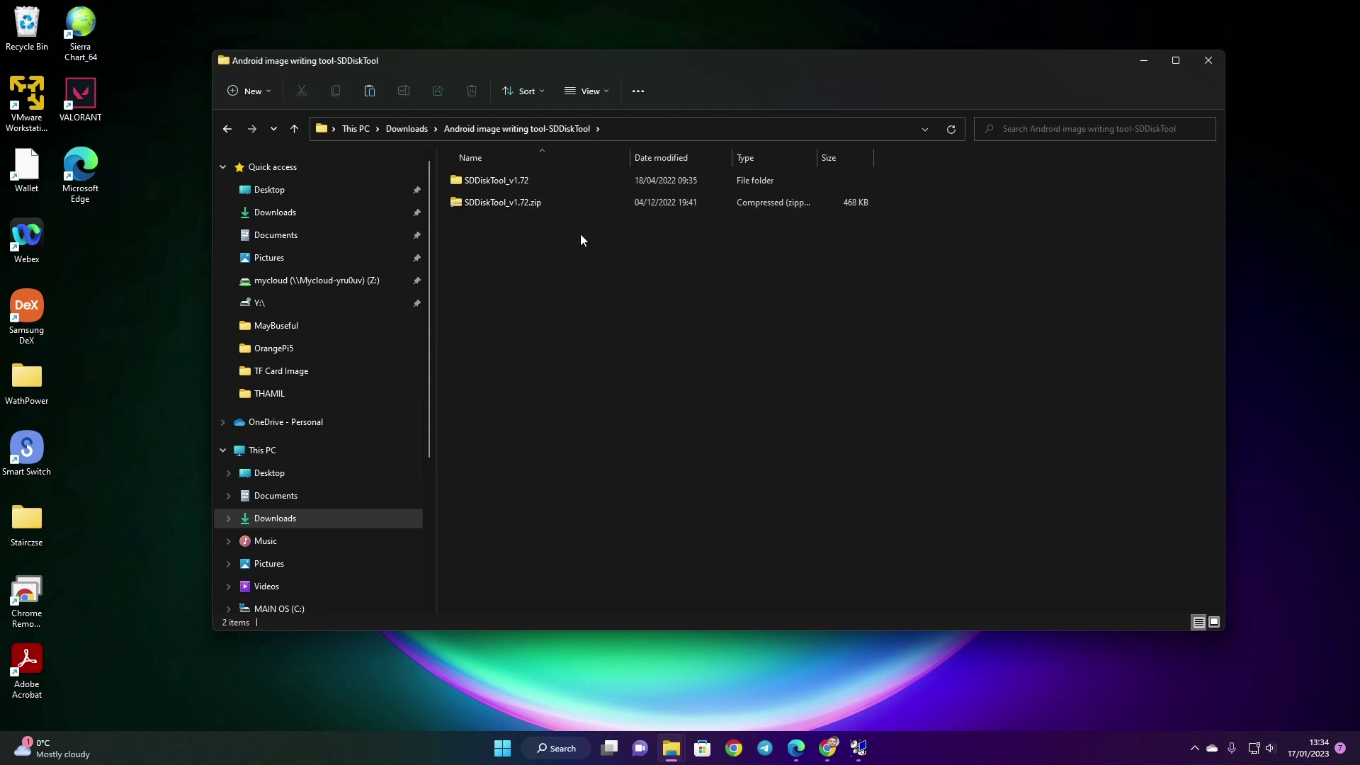
click(558, 209)
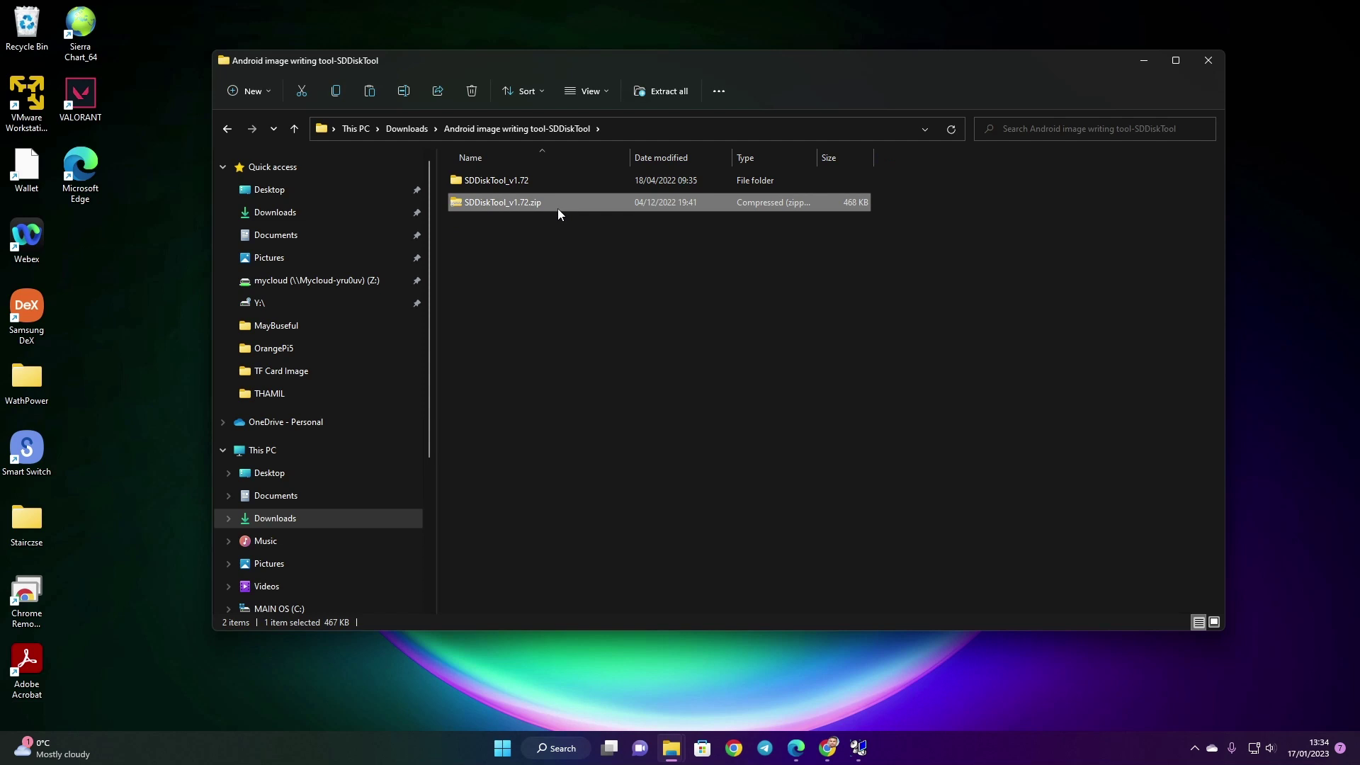
key(Delete)
Step: Open the SDDiskTool_v1.72 folder and run SD_Firmware_Tool.exe as administrator
click(508, 187)
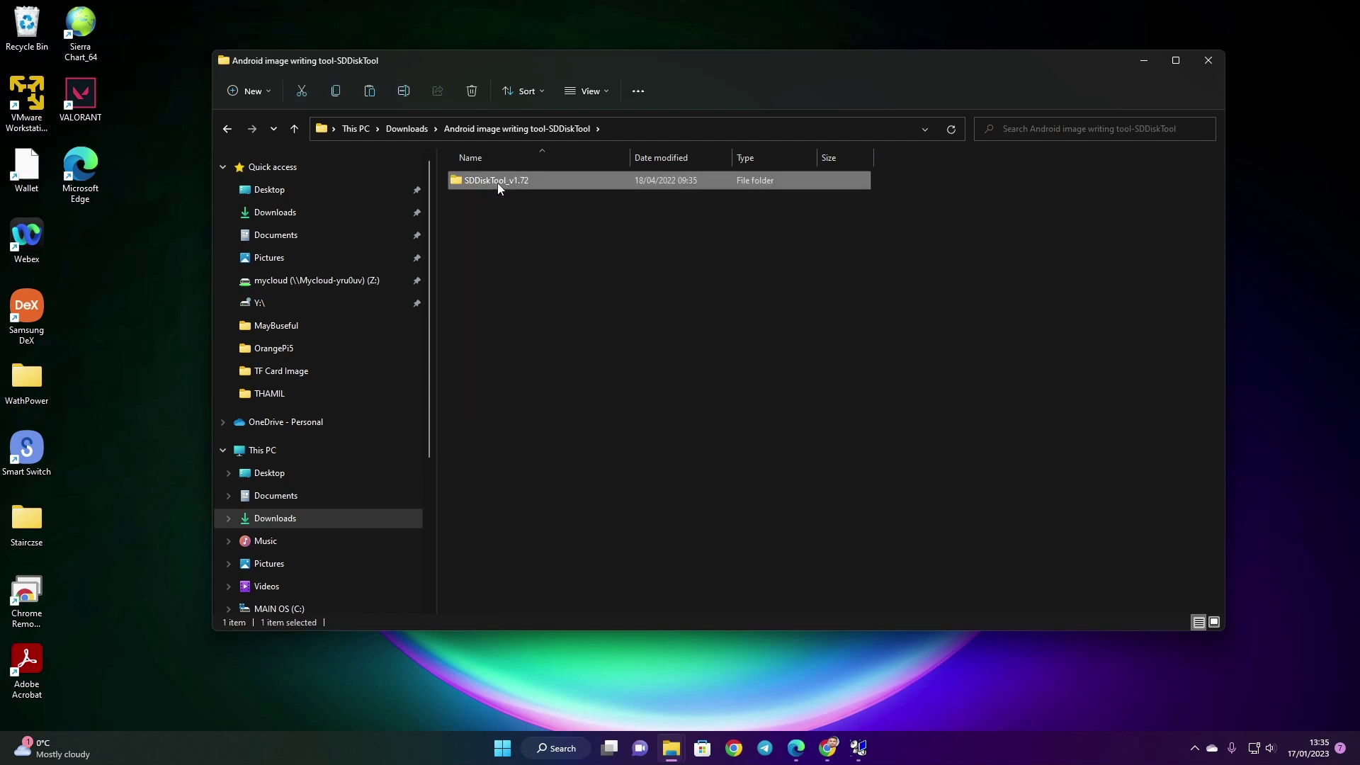
double_click(497, 182)
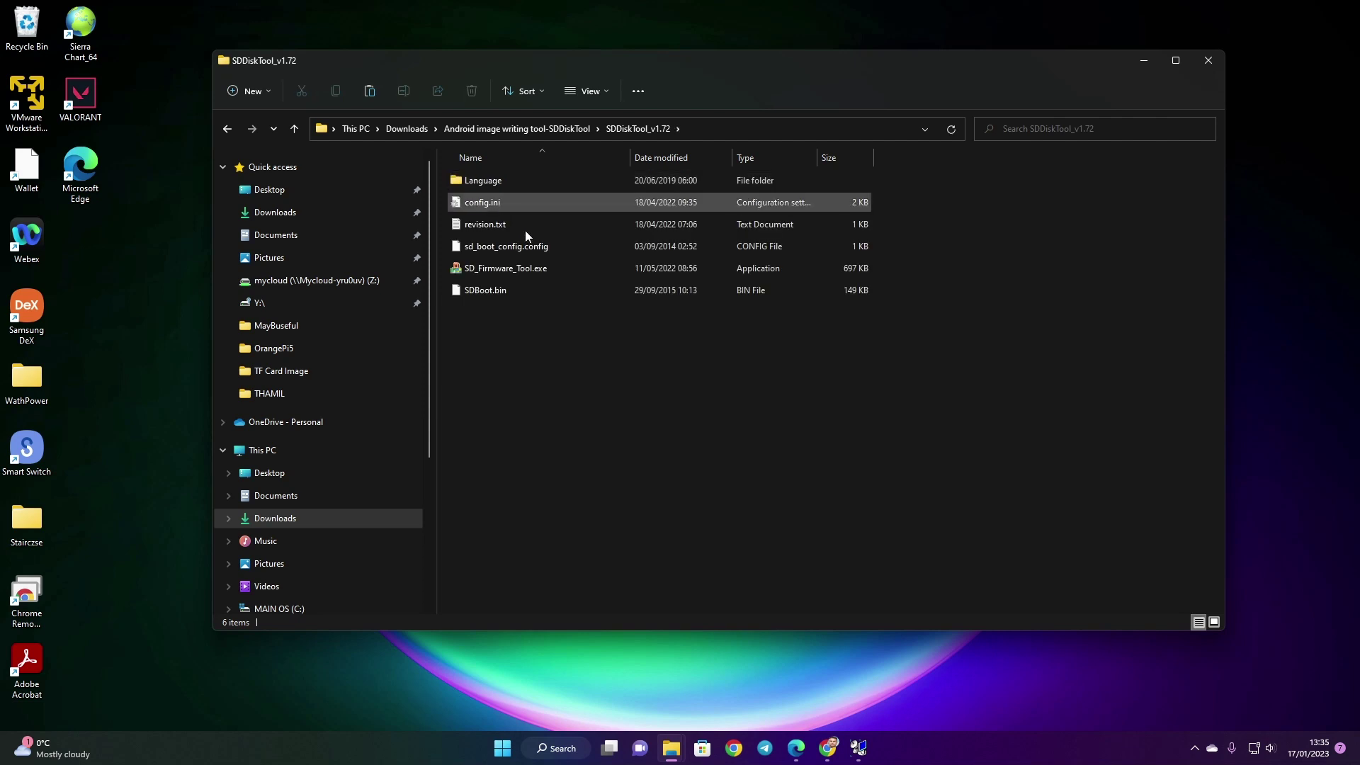
click(526, 272)
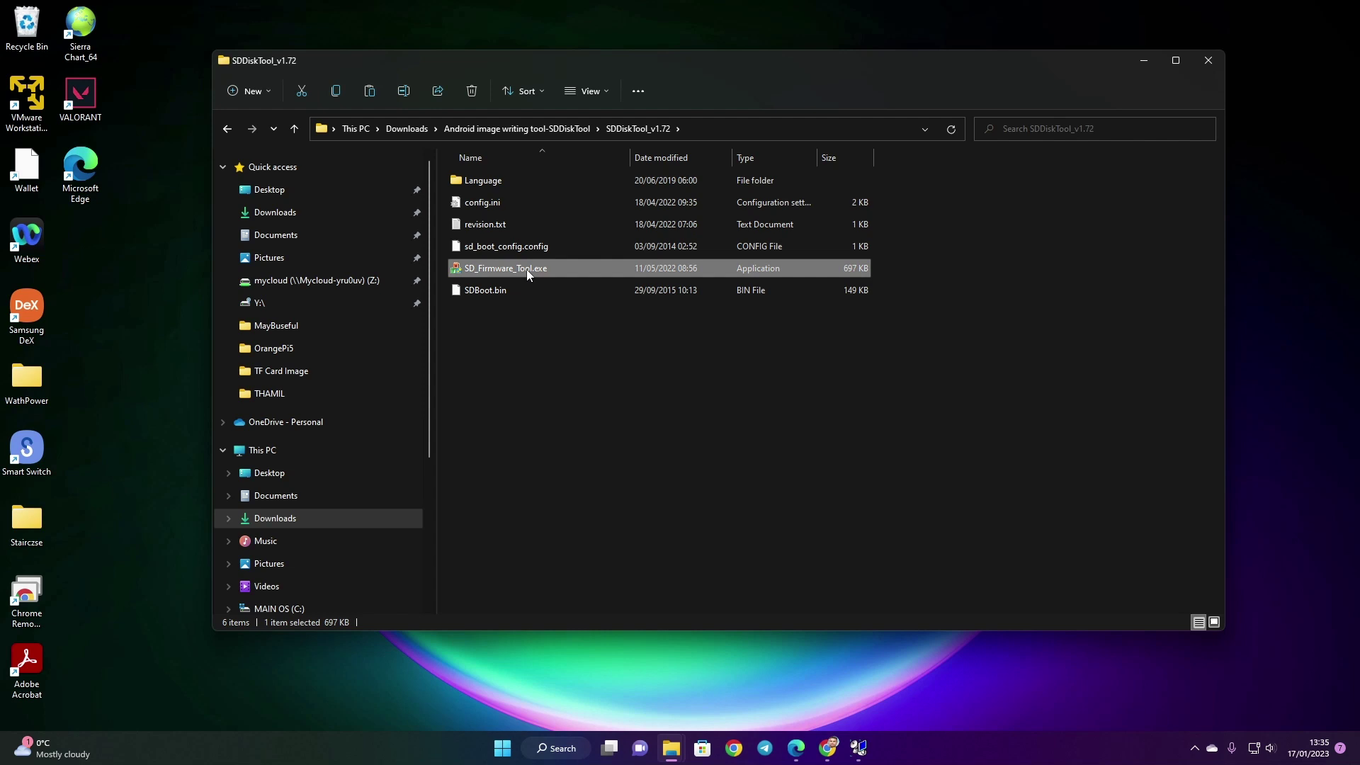
right_click(542, 270)
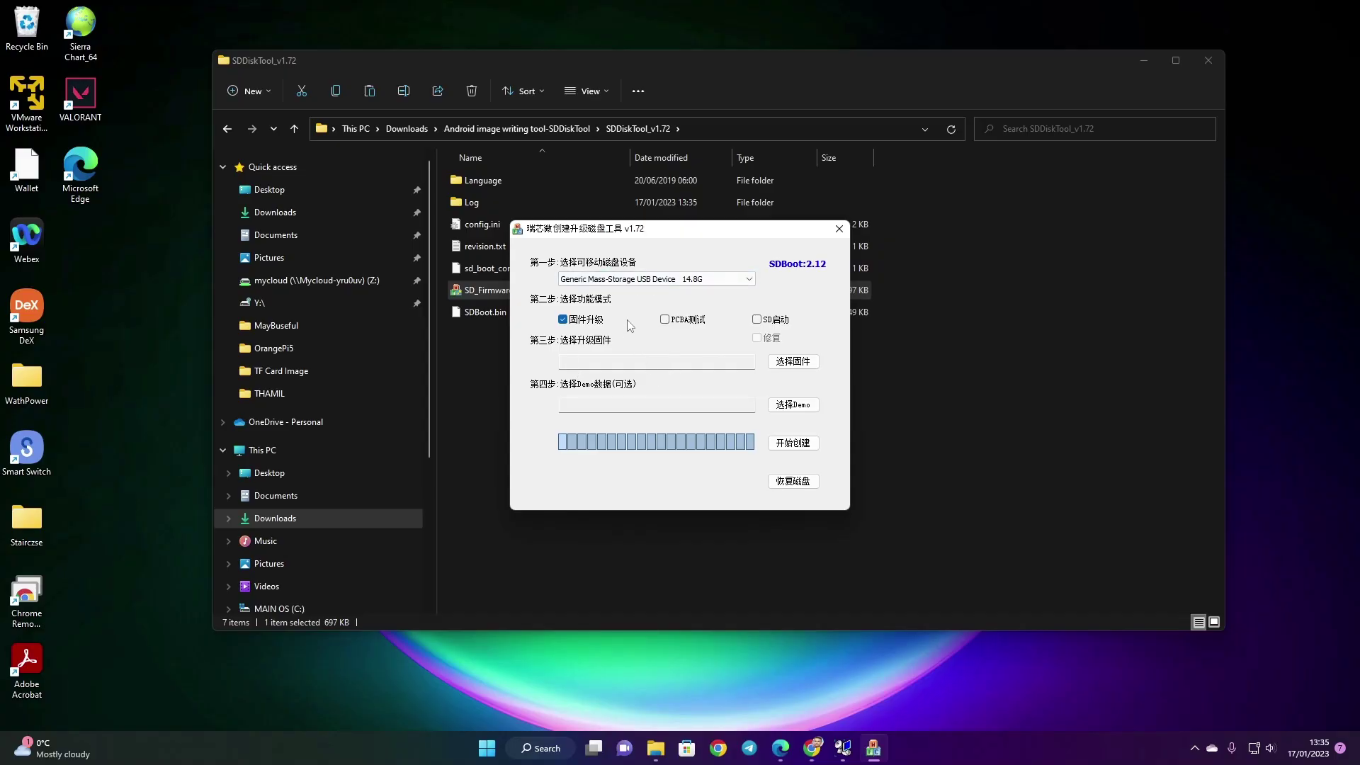
Step: Close the SDDiskTool window that opened with a Chinese interface
click(660, 358)
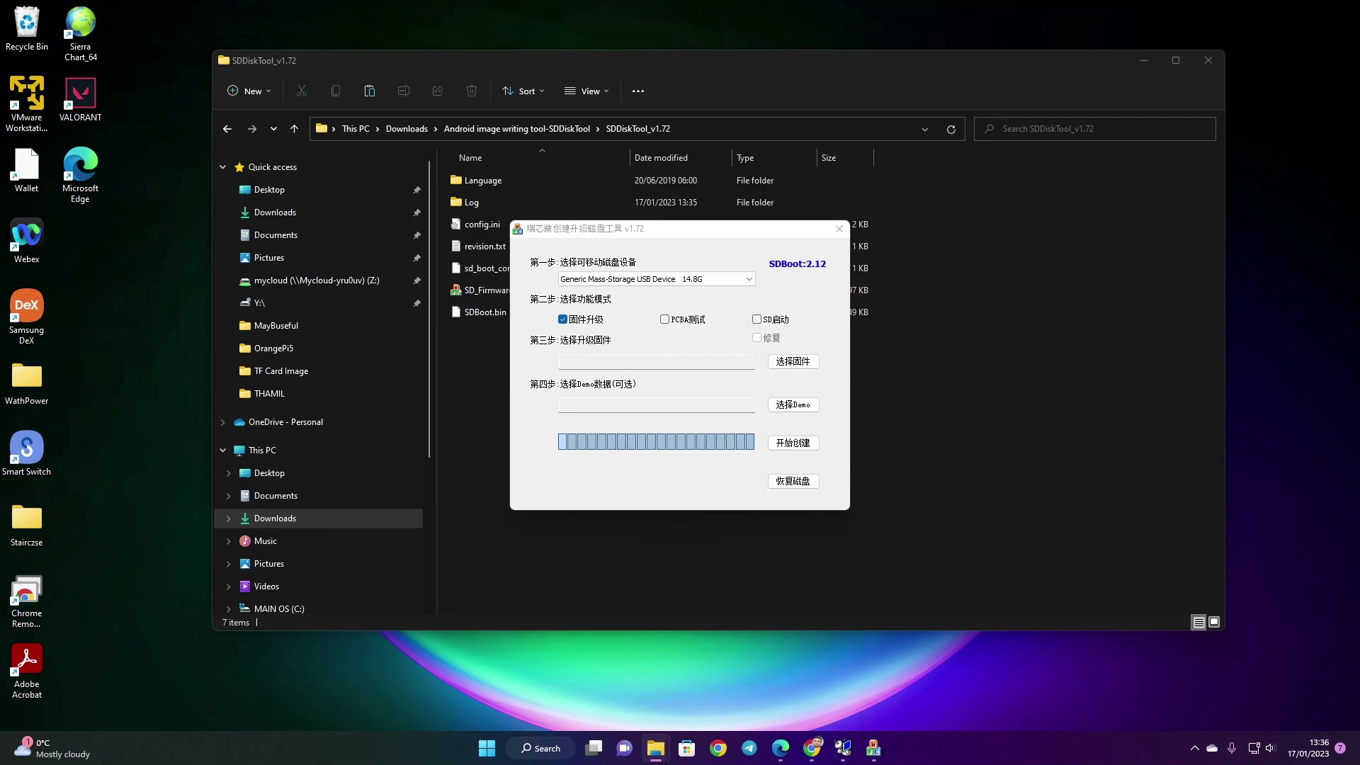
click(837, 230)
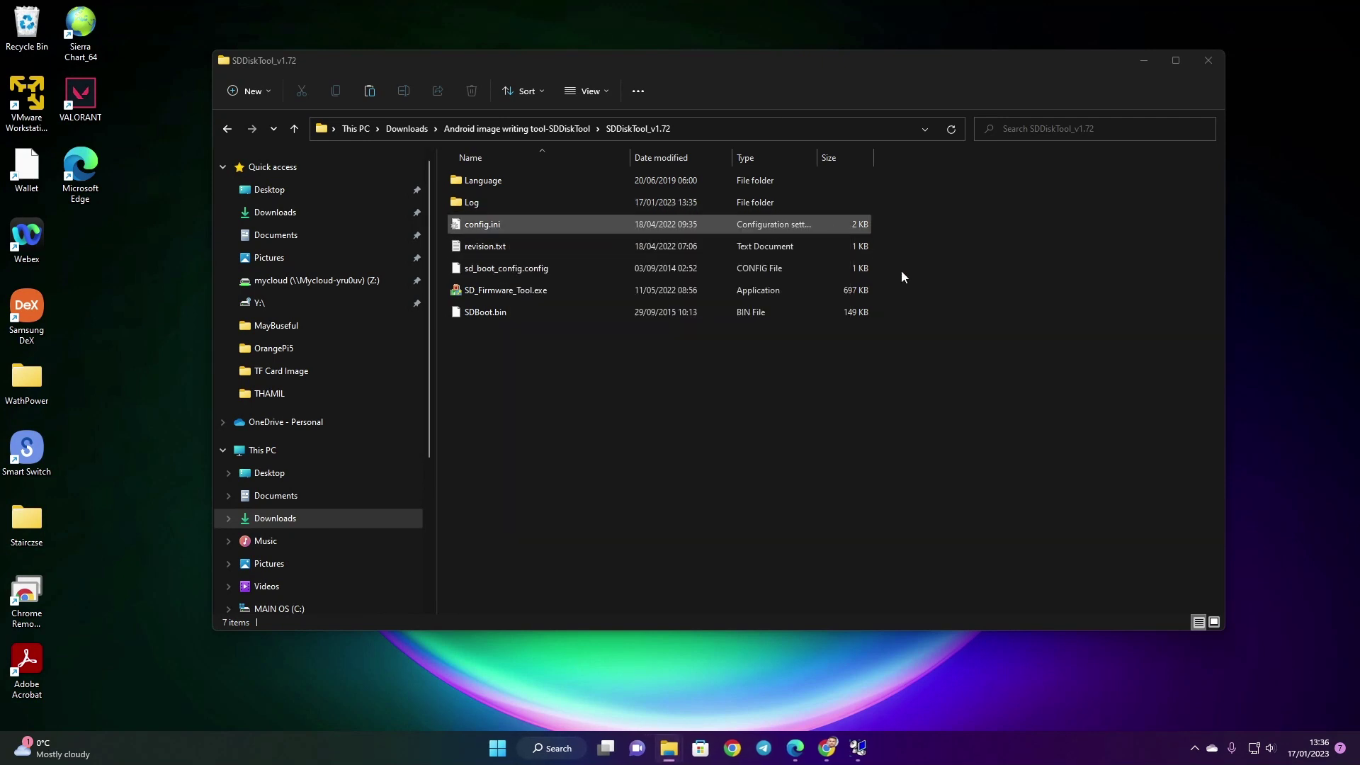
Step: Change config.ini's Language setting from Selected=1 to Selected=2 in Notepad and save it
double_click(509, 220)
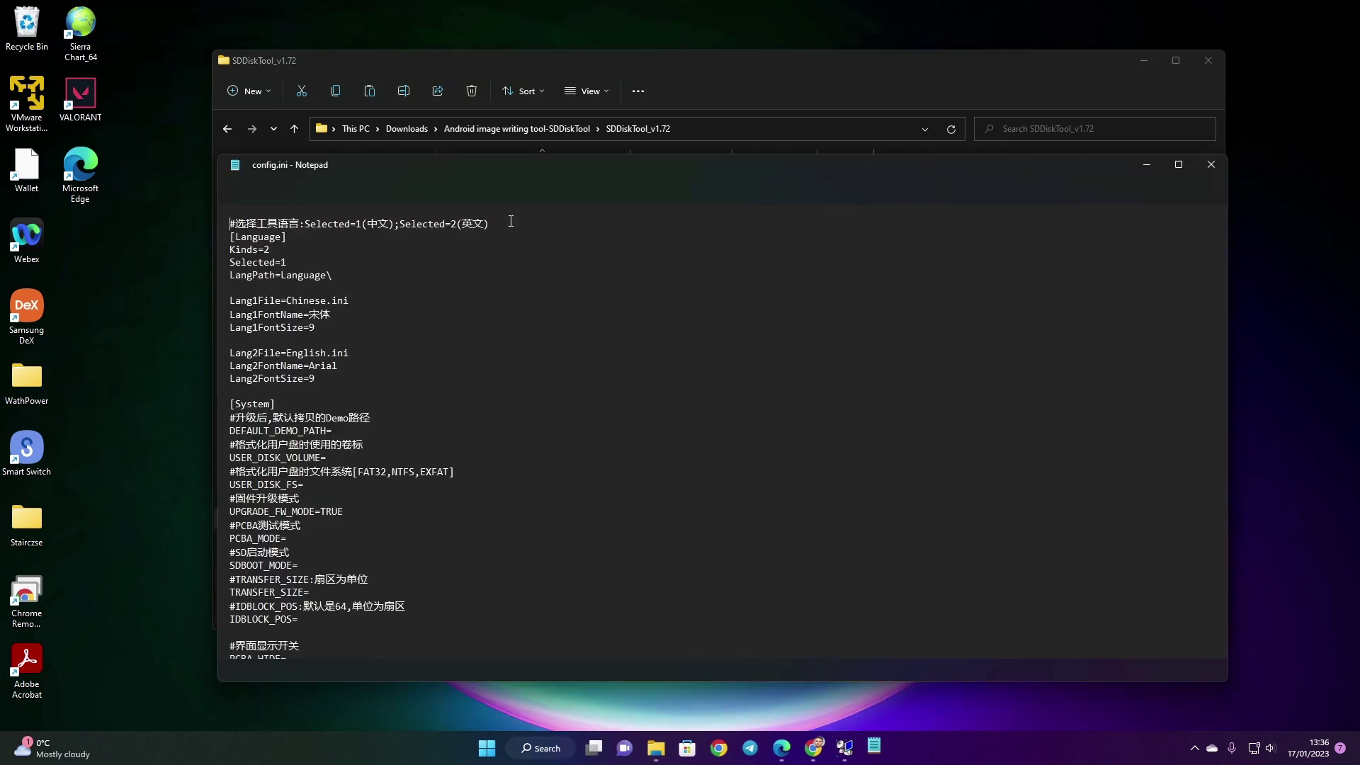
click(282, 263)
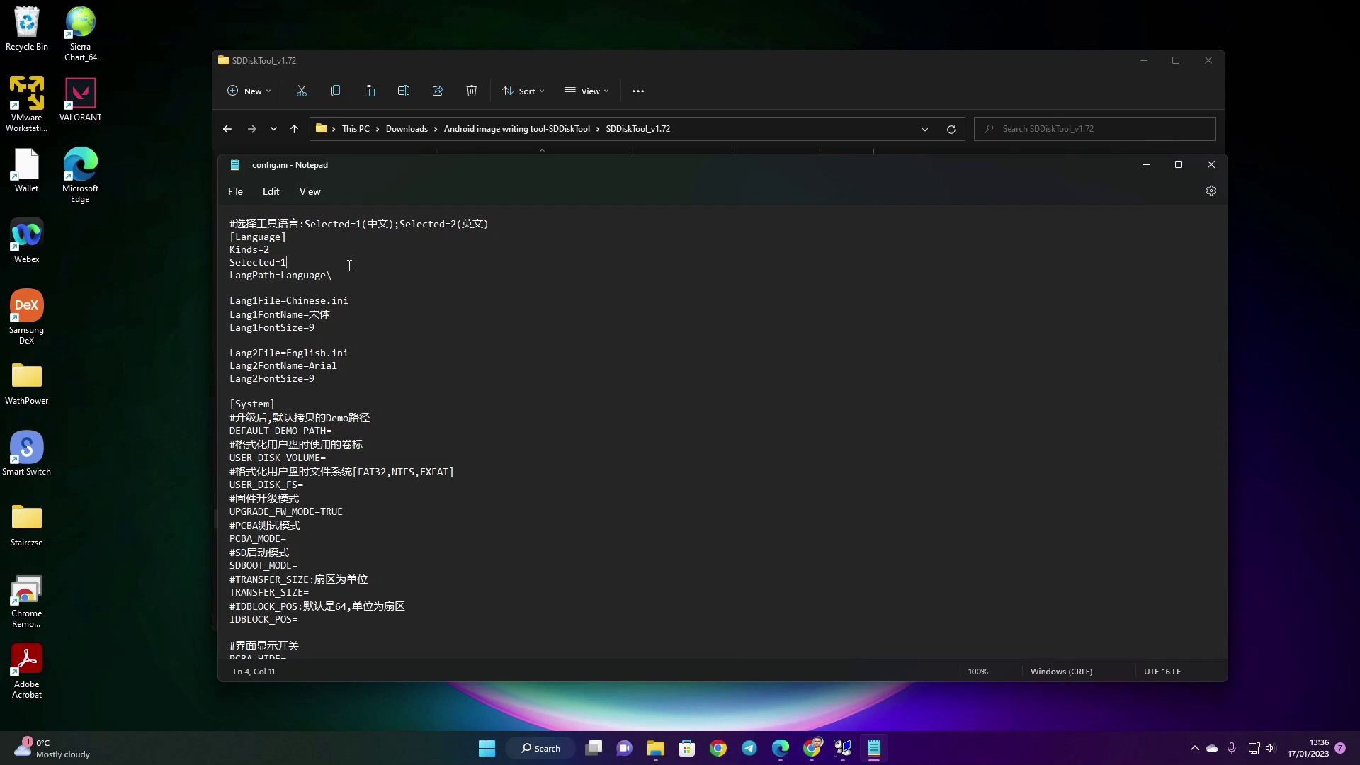
key(BackSpace)
text(2)
click(230, 195)
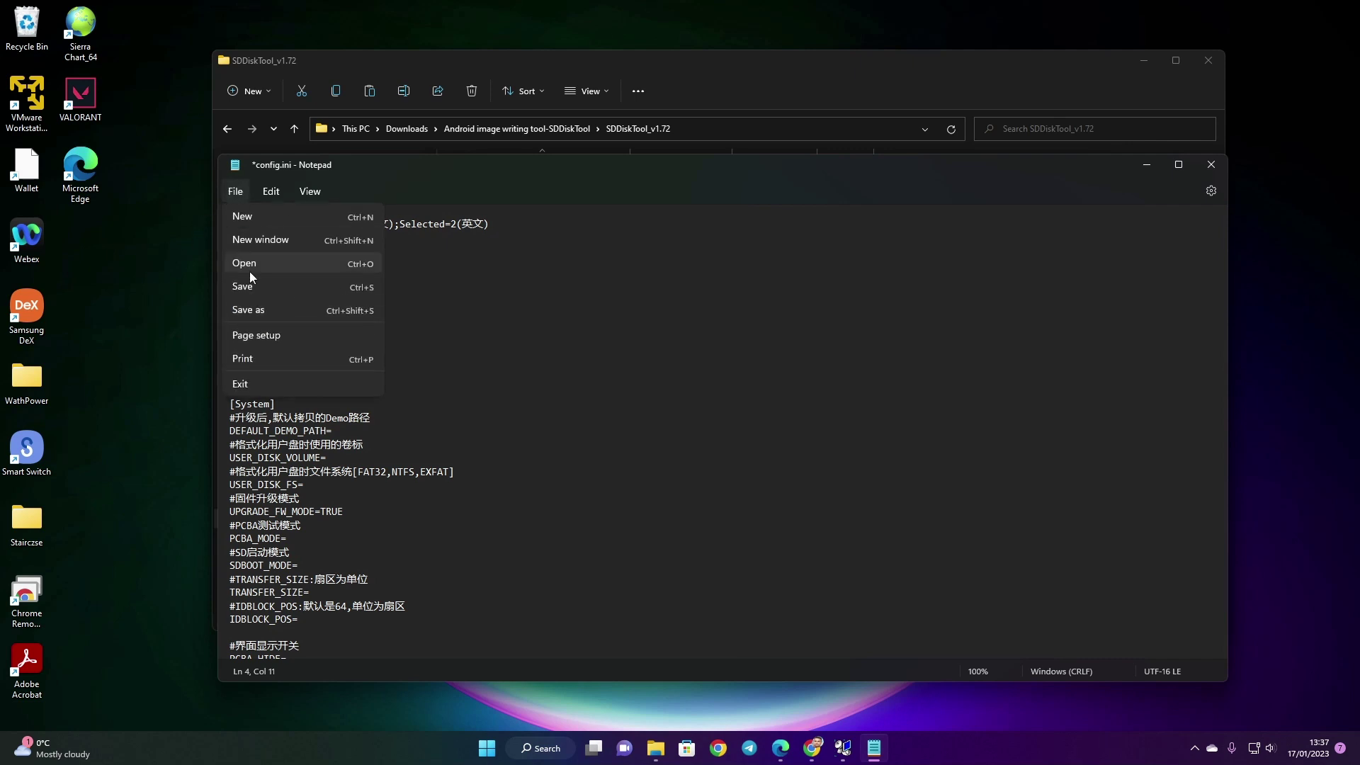
click(259, 306)
Step: Close Notepad and relaunch SD_Firmware_Tool.exe as administrator, now in English
click(1210, 165)
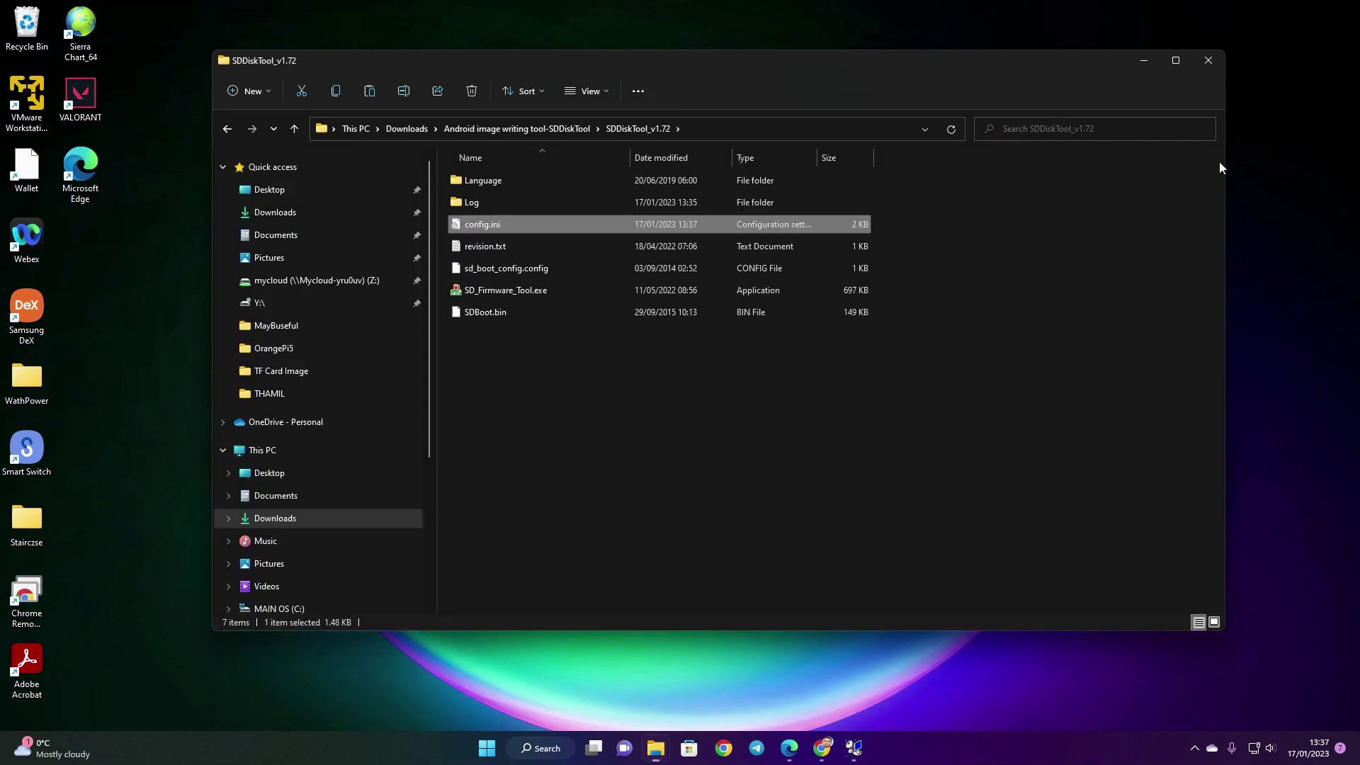
click(534, 293)
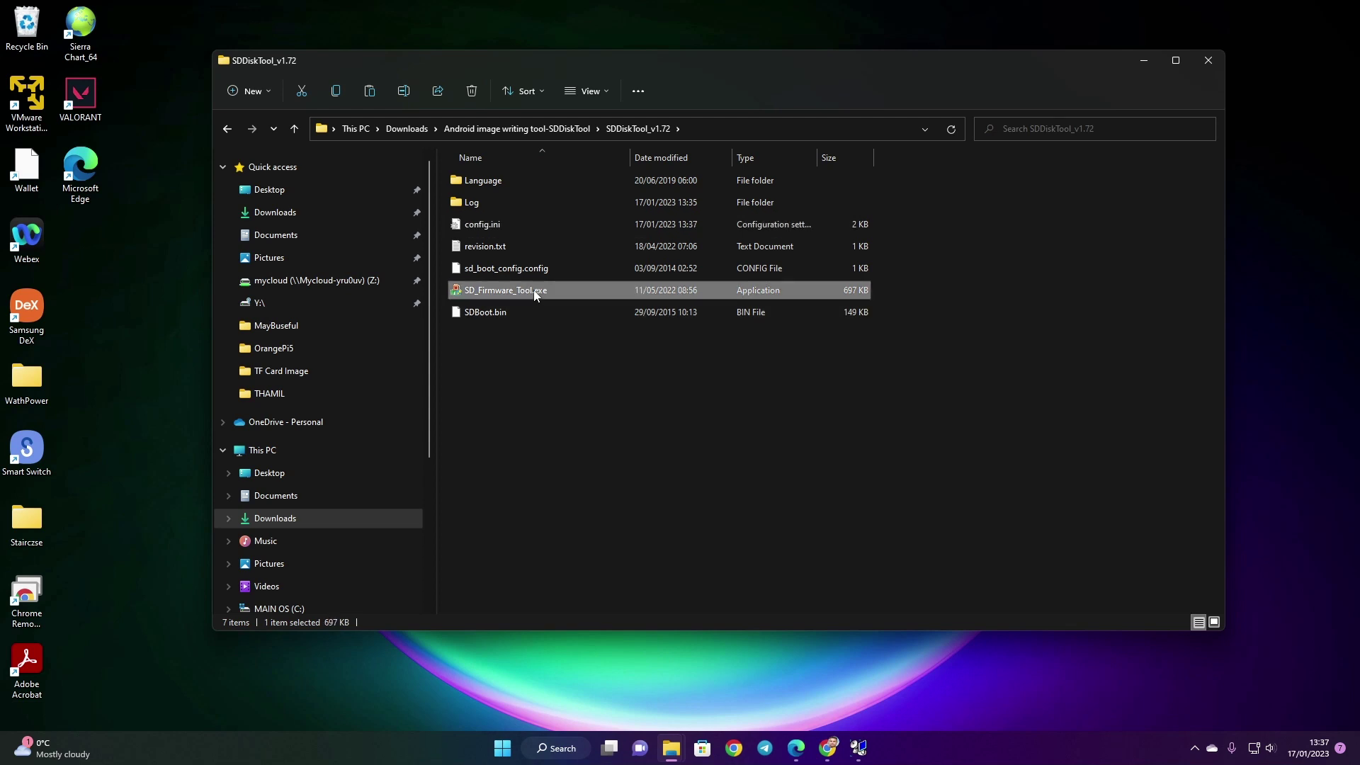
right_click(547, 291)
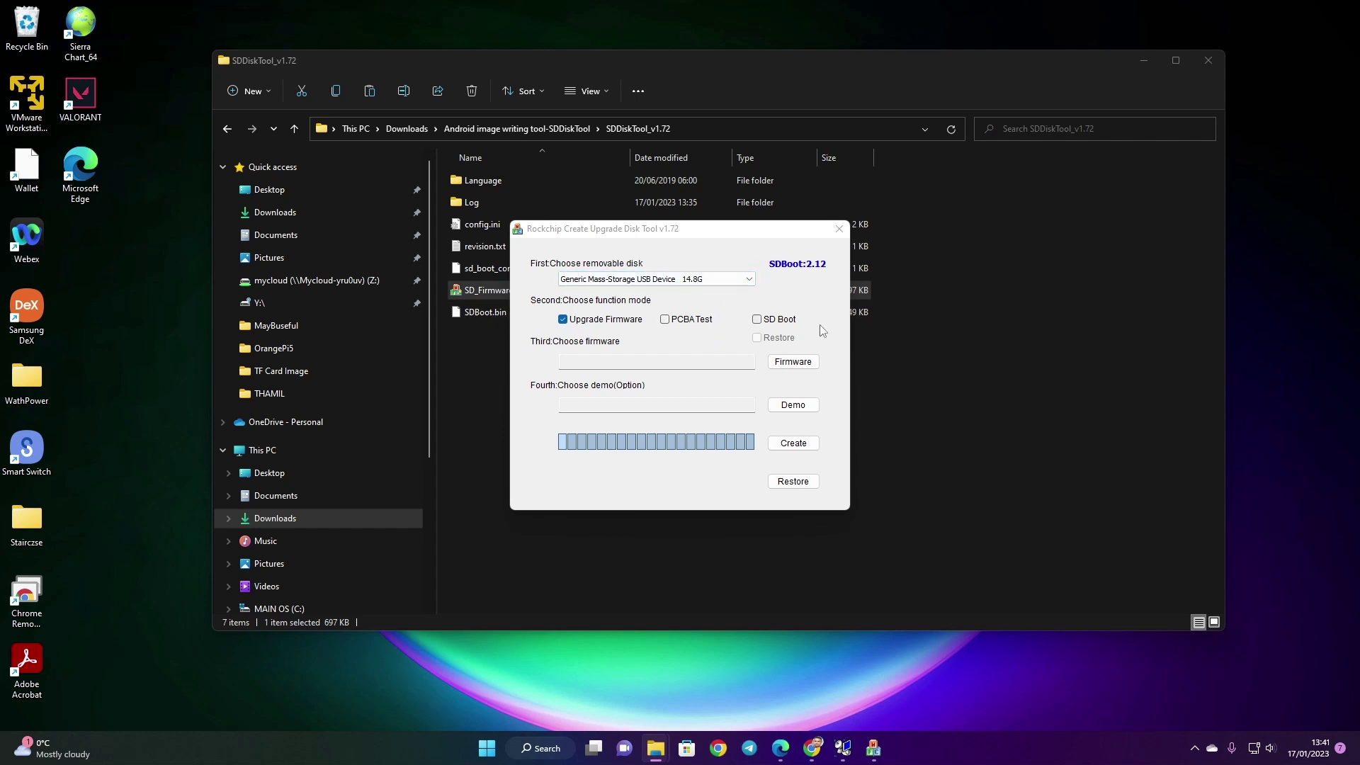
click(747, 279)
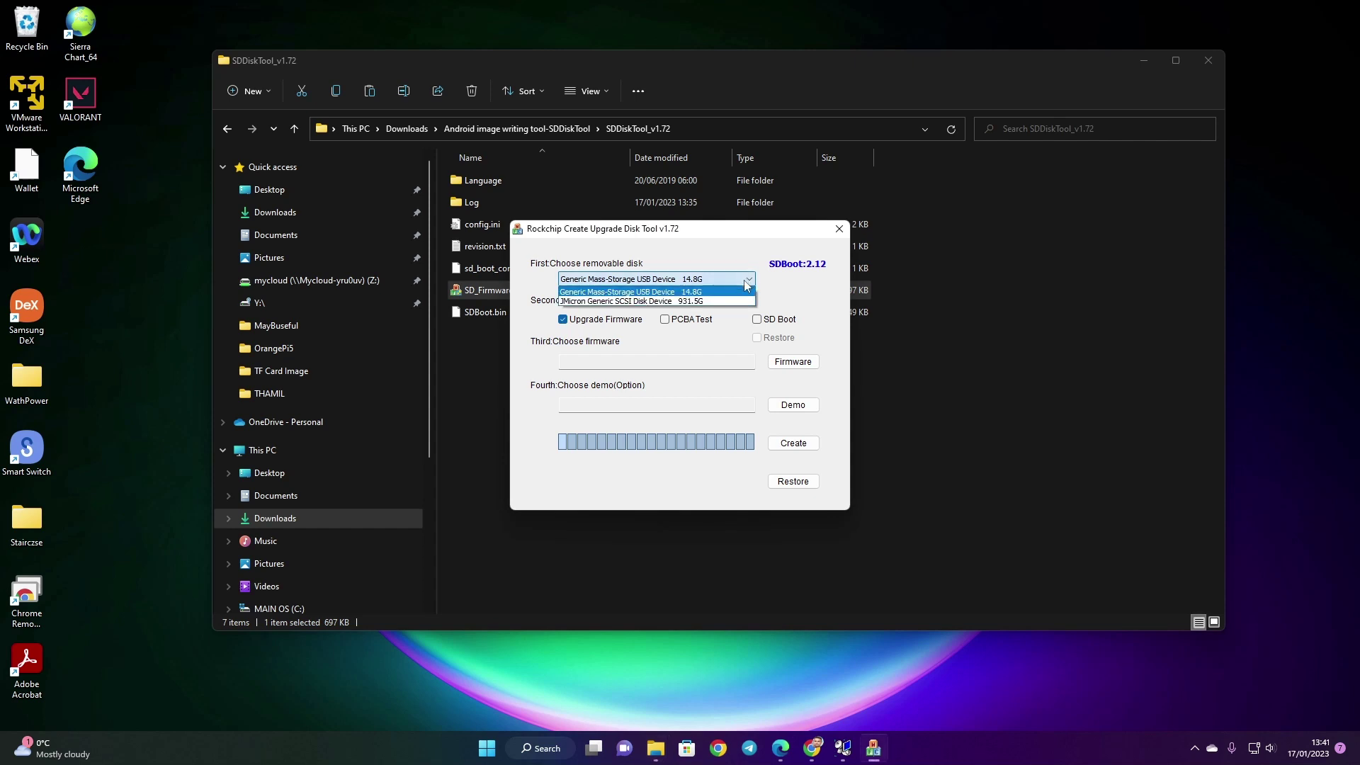
click(668, 291)
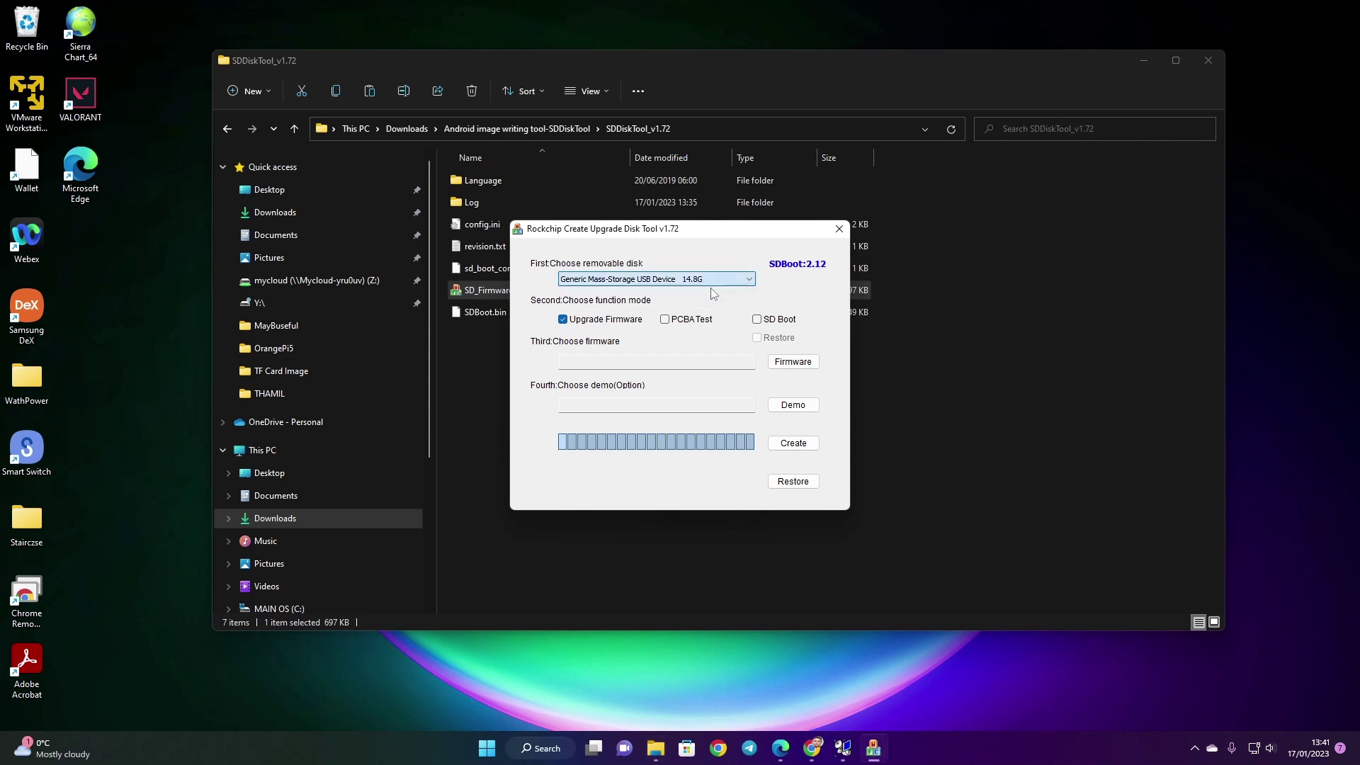
click(747, 279)
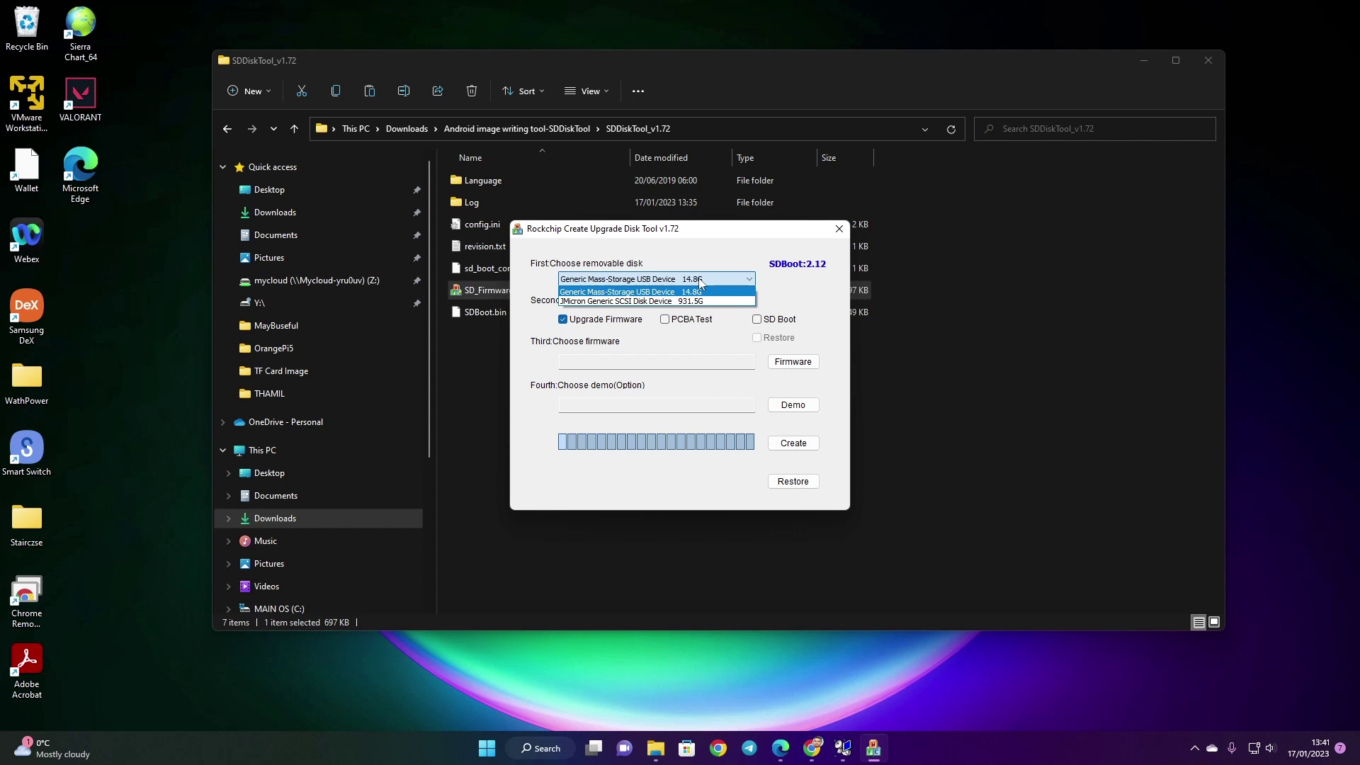
click(698, 291)
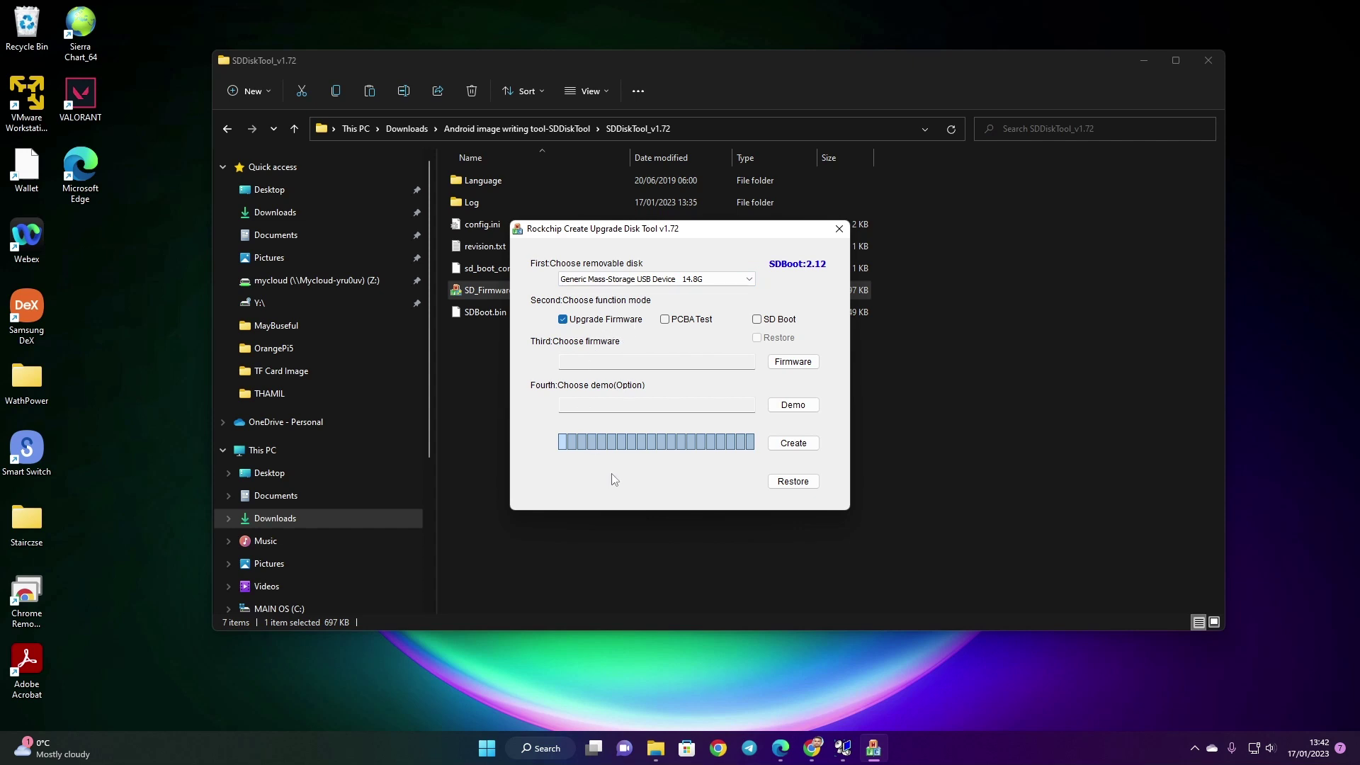
click(709, 279)
click(686, 291)
Step: Restore the 14.8G SD card to a normal disk, erasing its data, and dismiss the 'Restoring disk ok.' message
click(787, 482)
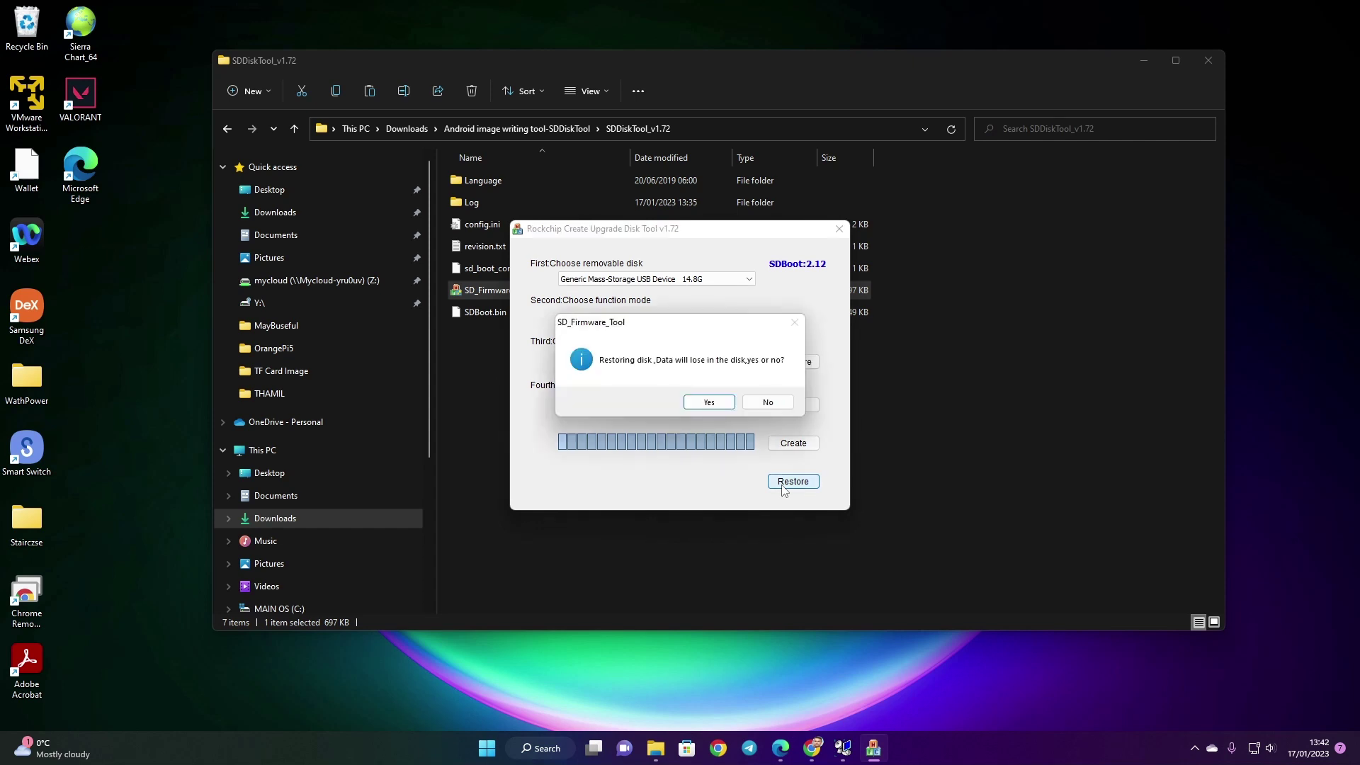
click(709, 403)
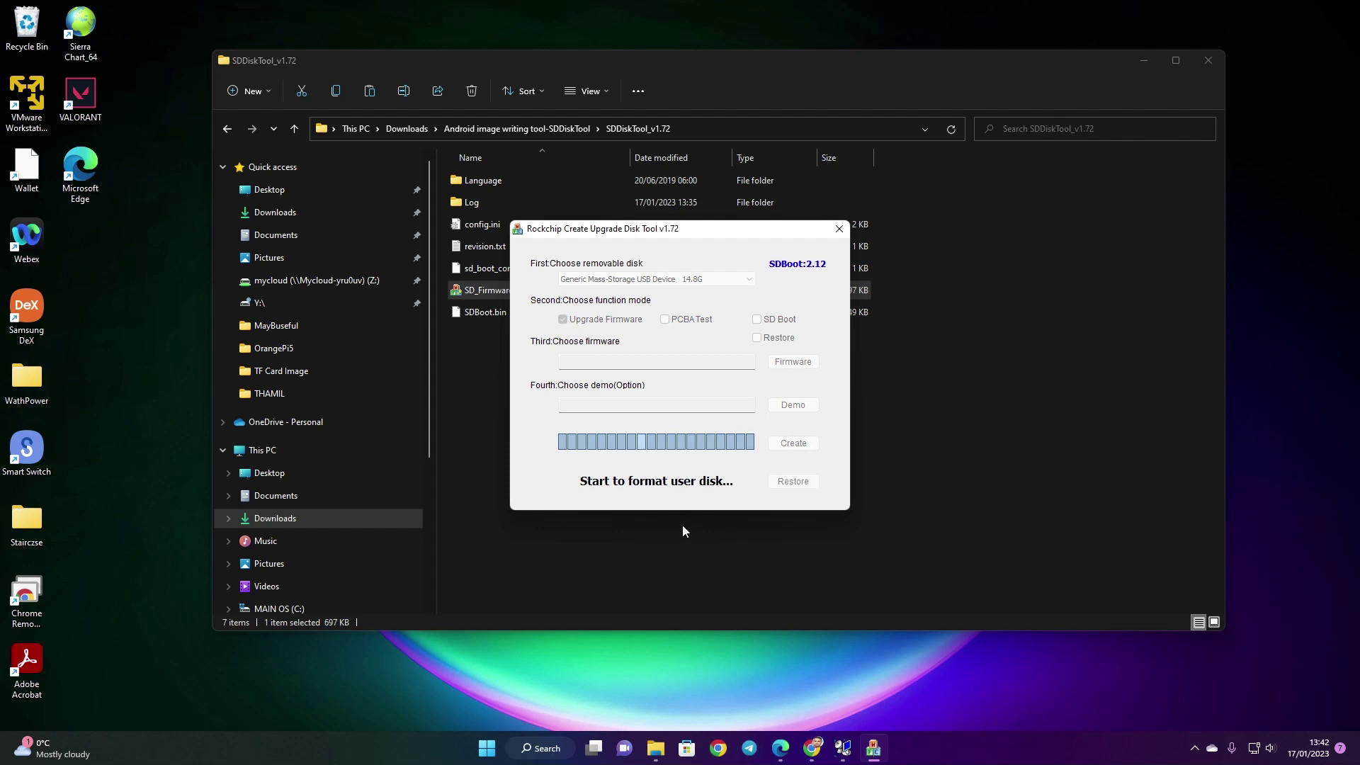
click(707, 424)
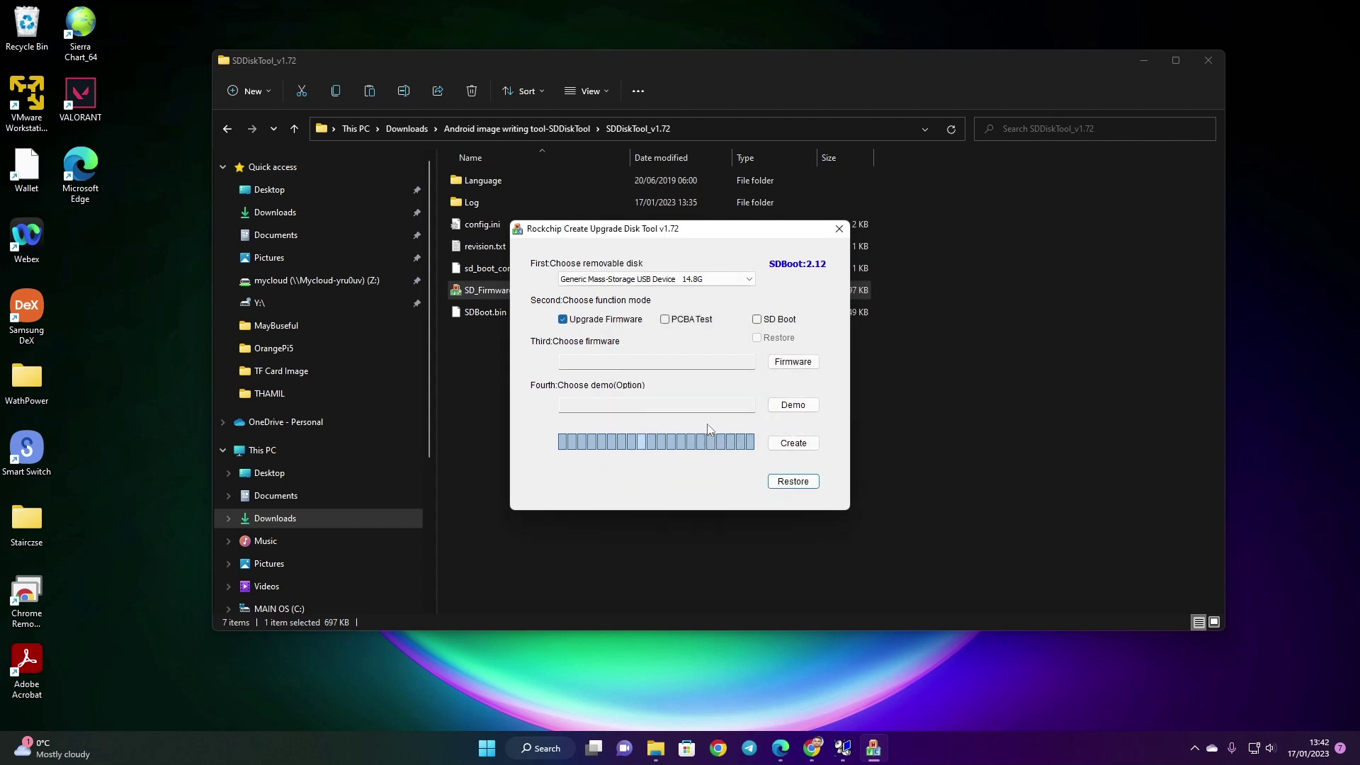
key(alt+Tab)
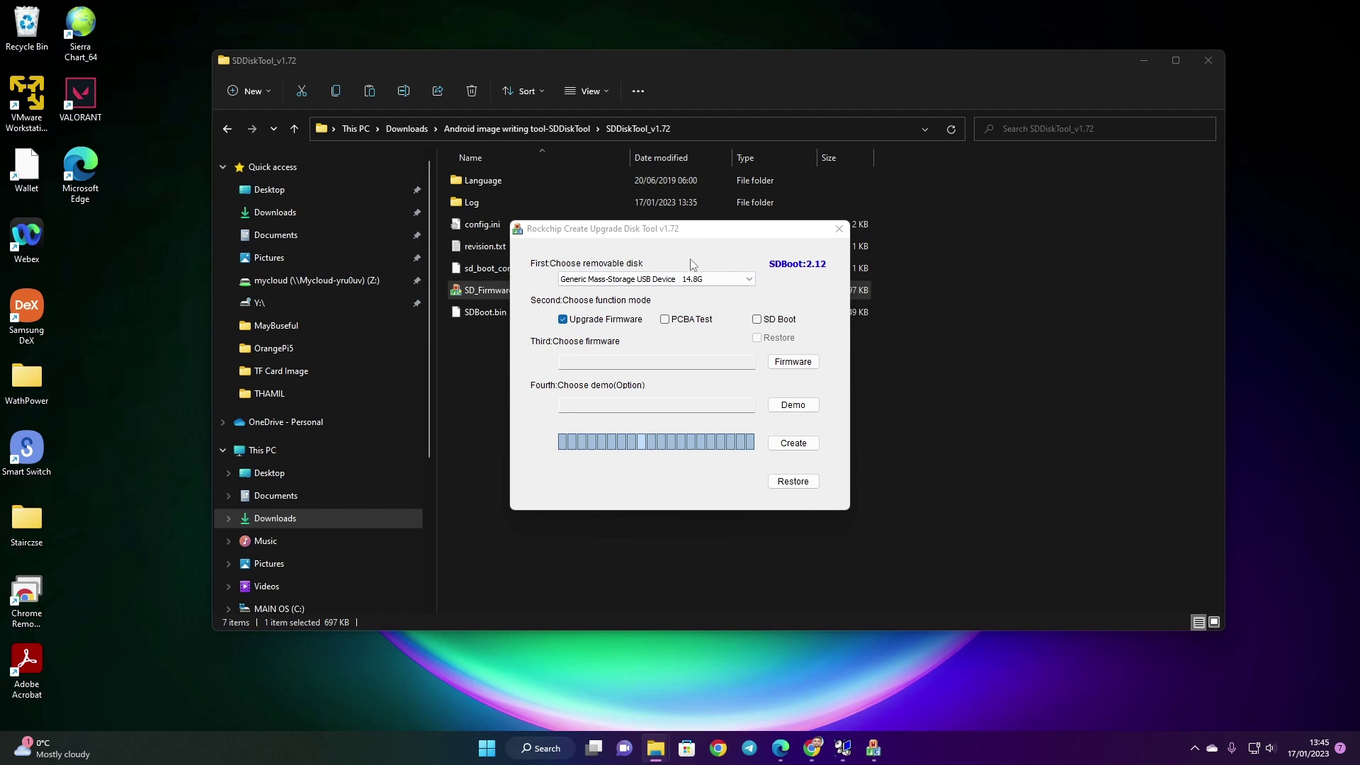
Step: Switch SDDiskTool to SD Boot mode with the 14.8G USB card as target
click(757, 320)
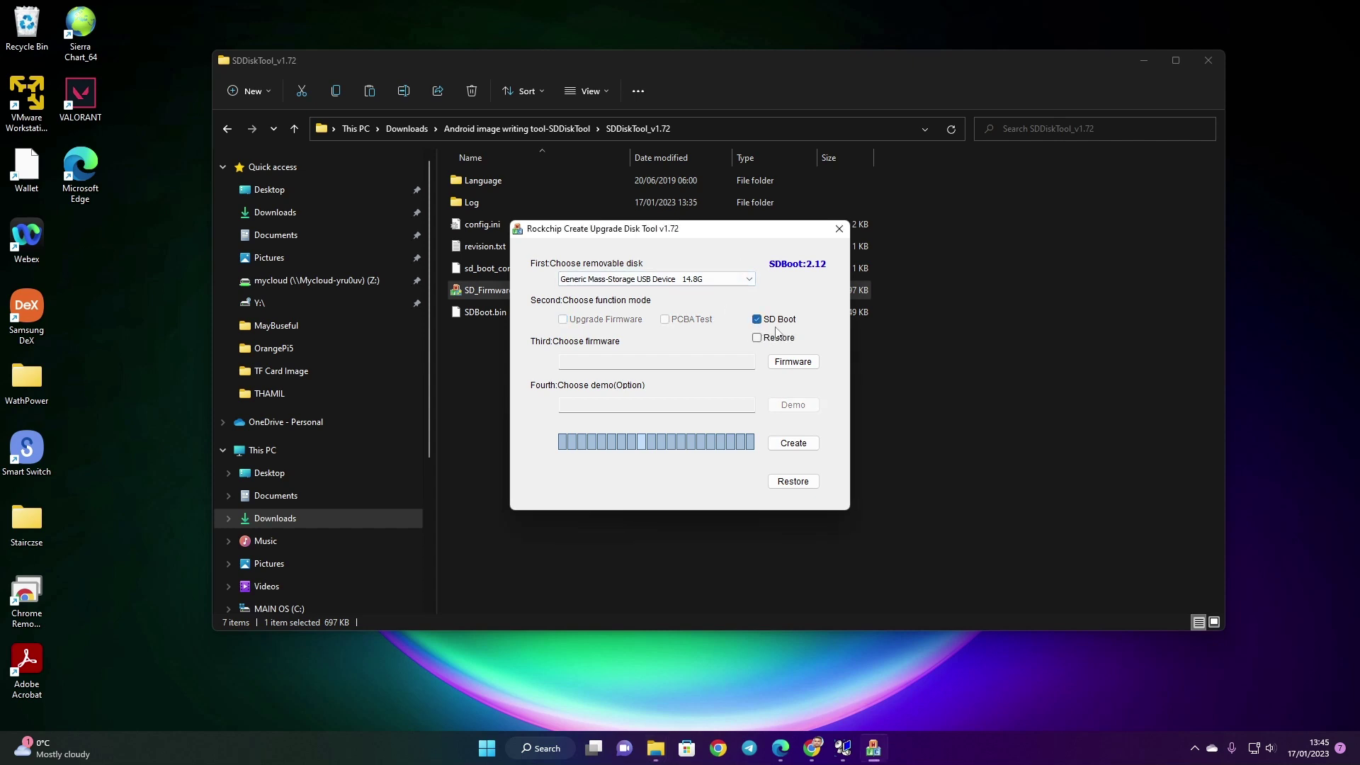
click(672, 279)
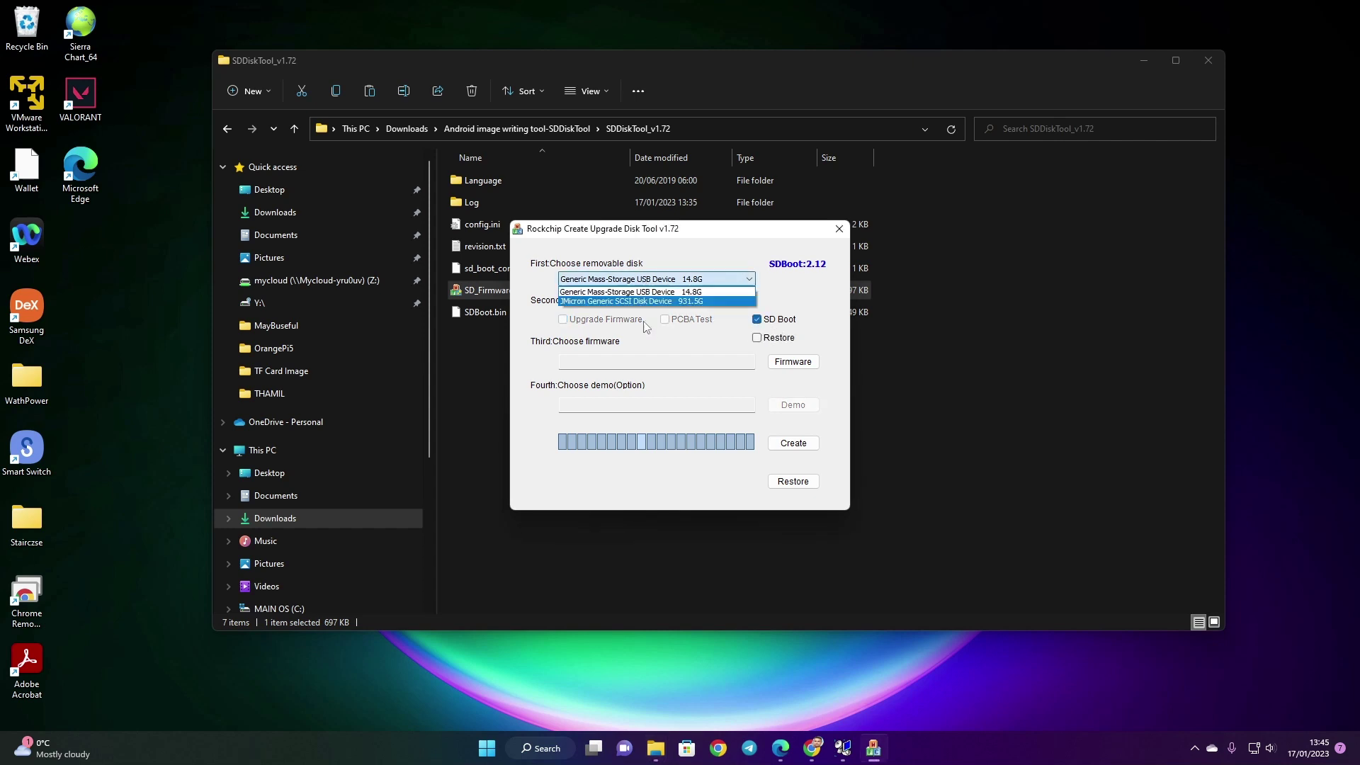
click(668, 291)
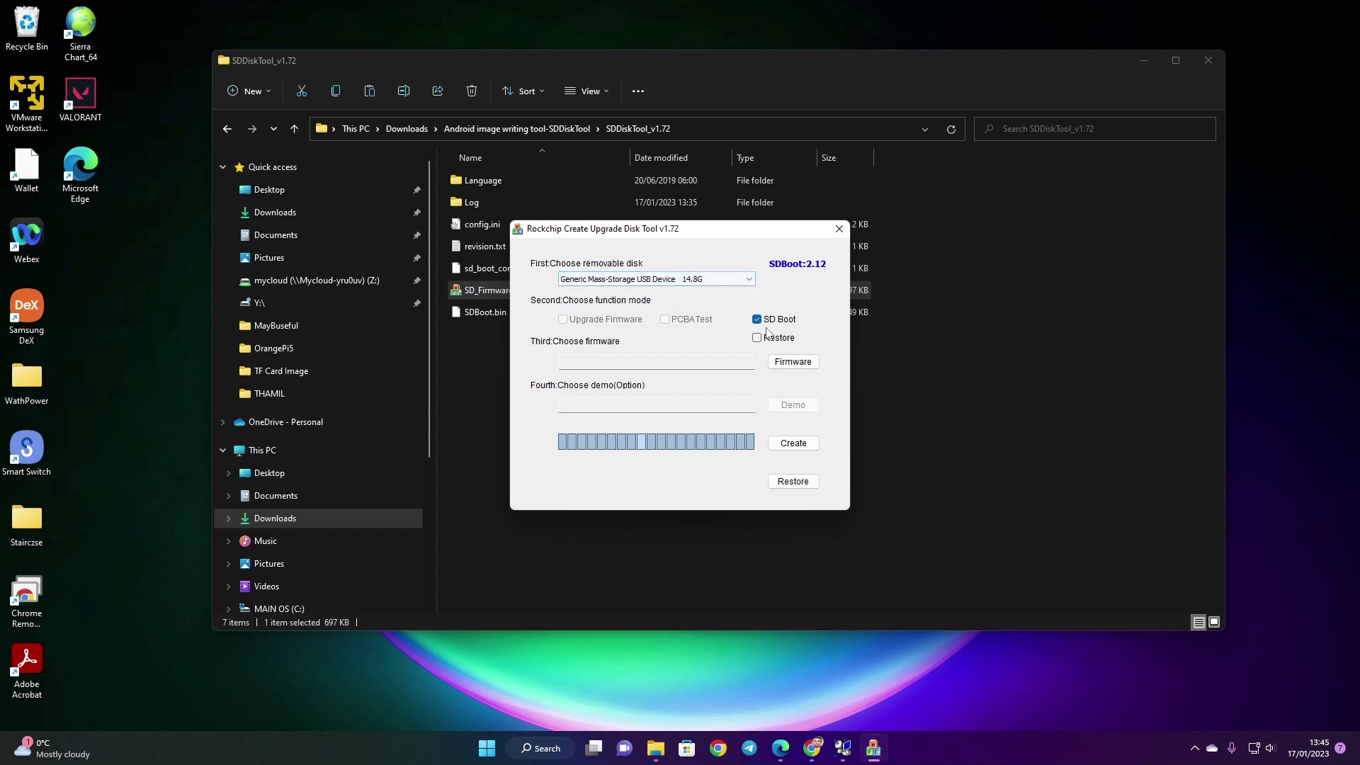
Step: Load OrangePi5_RK3588S_Android12_v1.0.2.img from Downloads > TF Card Image as the firmware
click(812, 370)
click(793, 368)
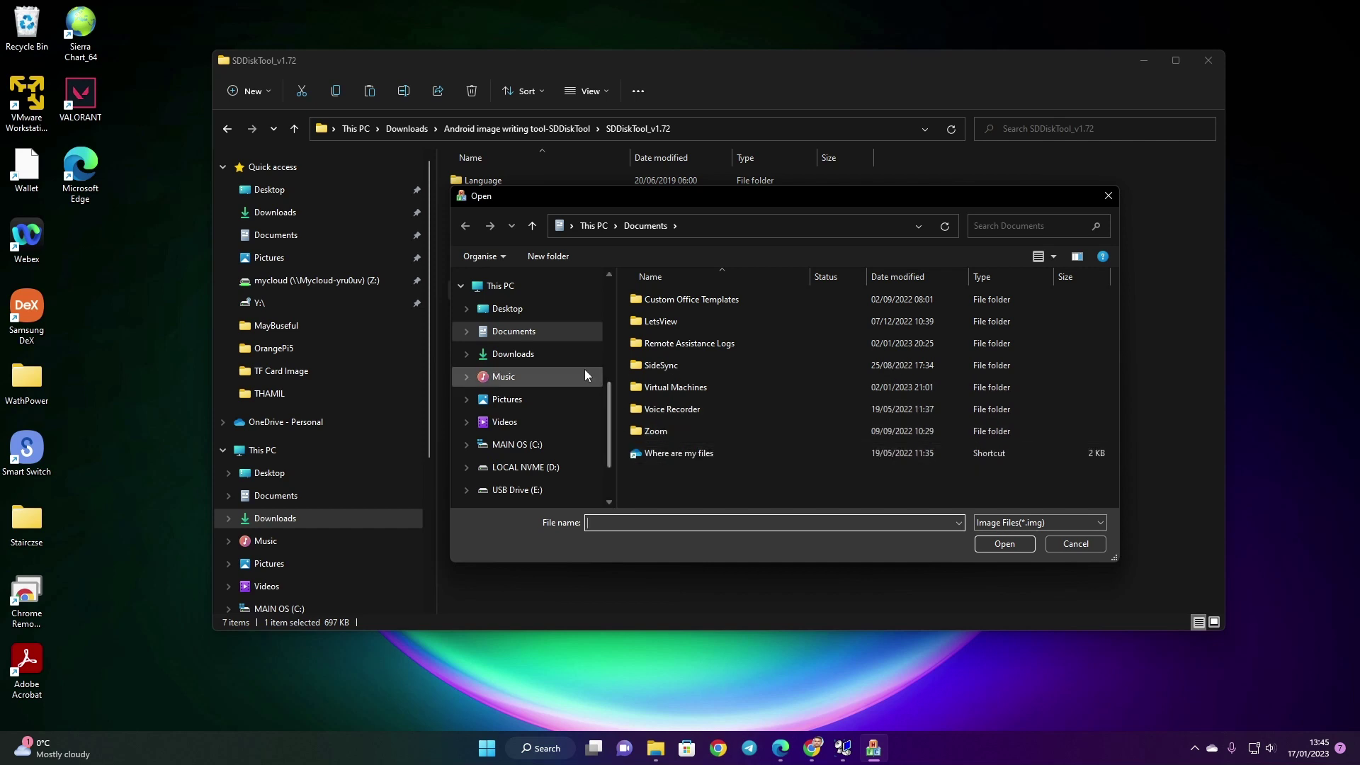
click(551, 351)
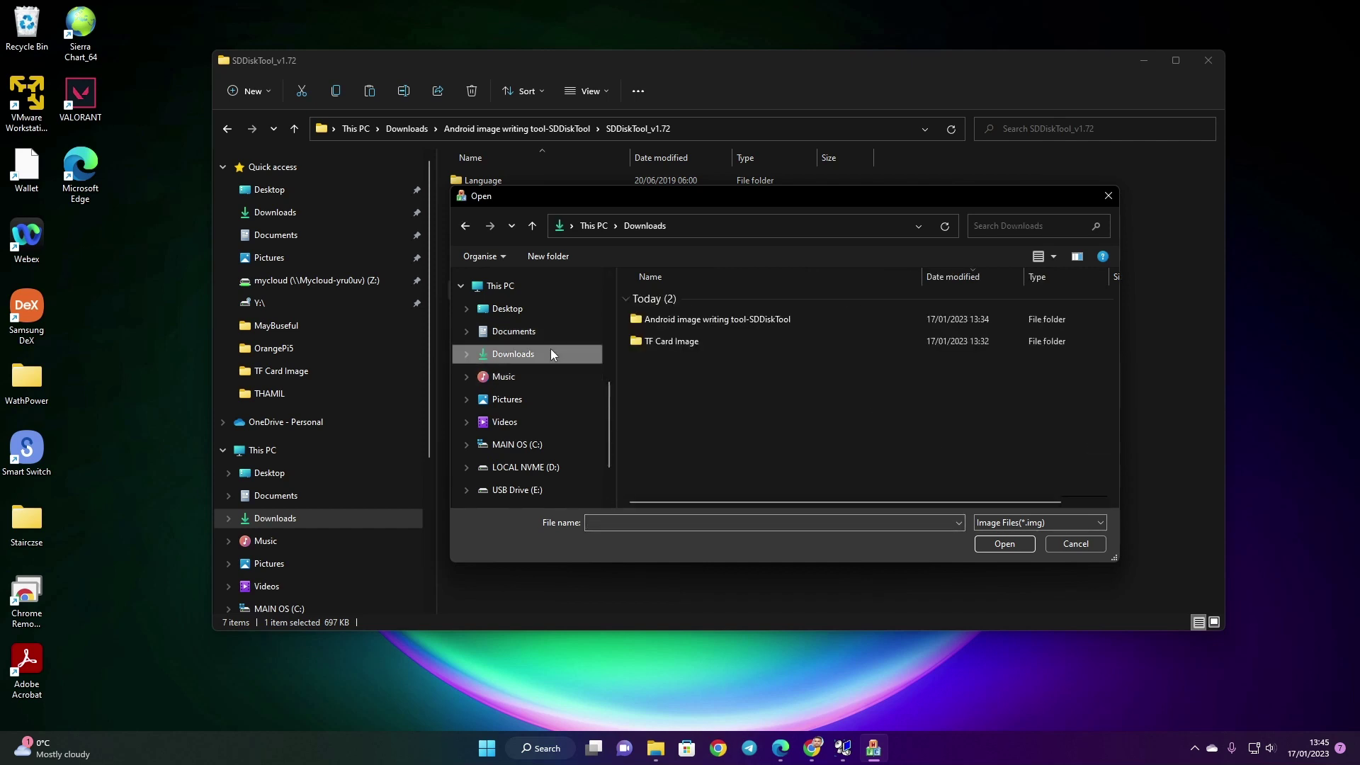
double_click(682, 343)
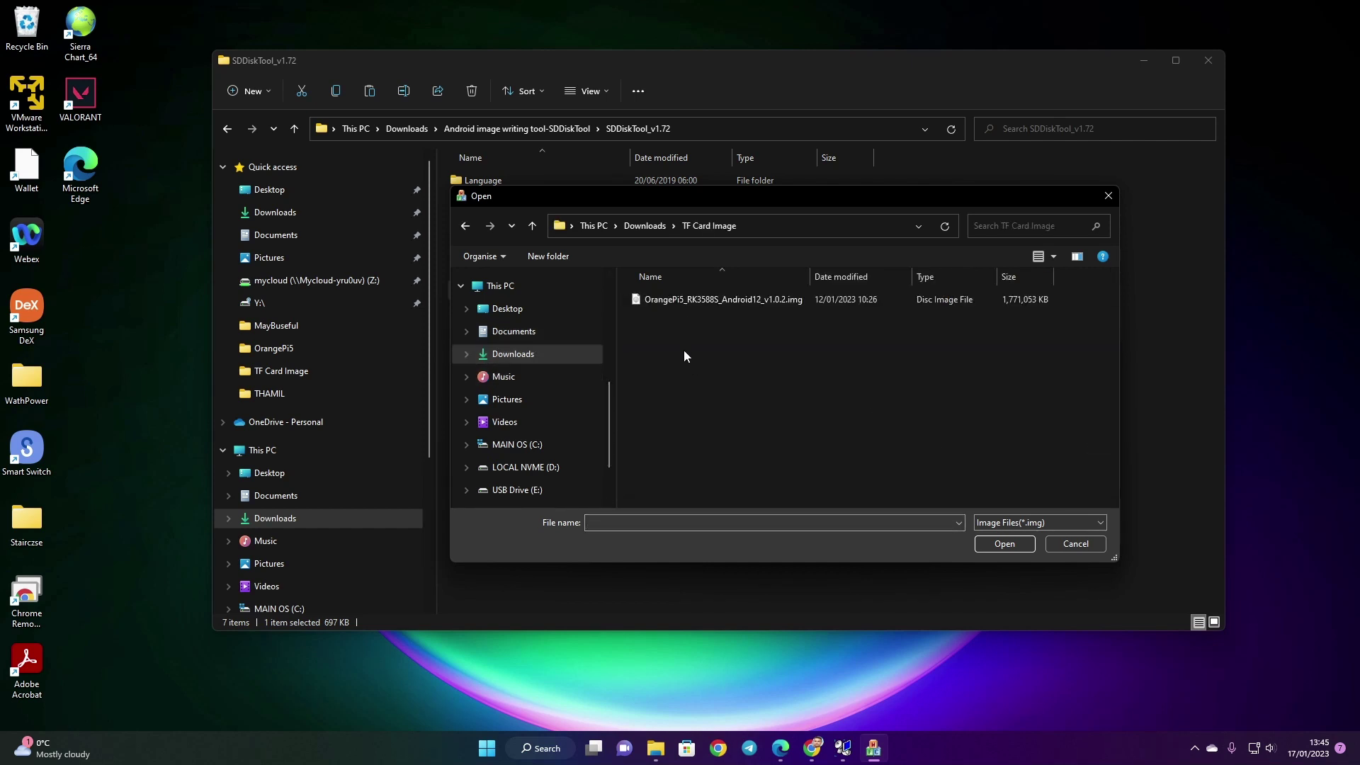
click(758, 305)
click(1004, 542)
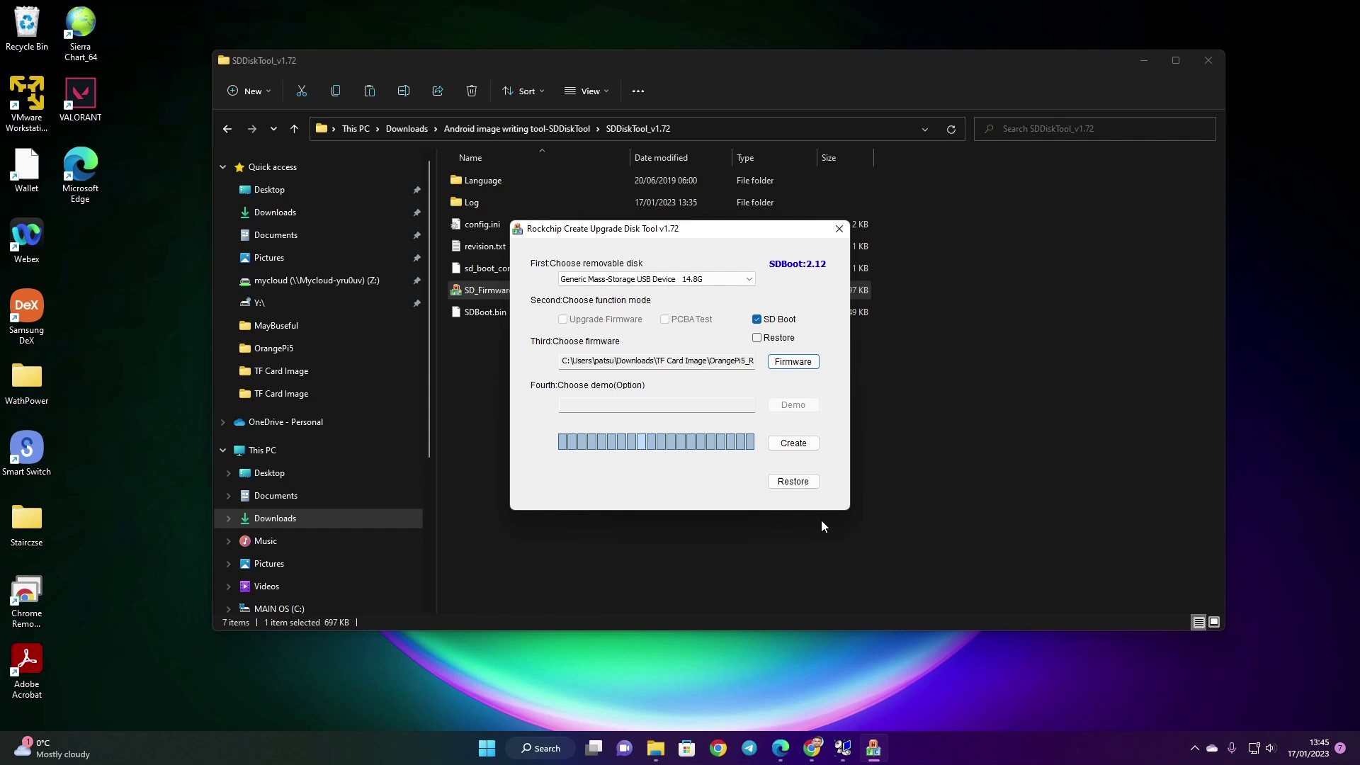
Step: Start creating the SD Boot card and confirm erasing it; the loader write fails
click(792, 448)
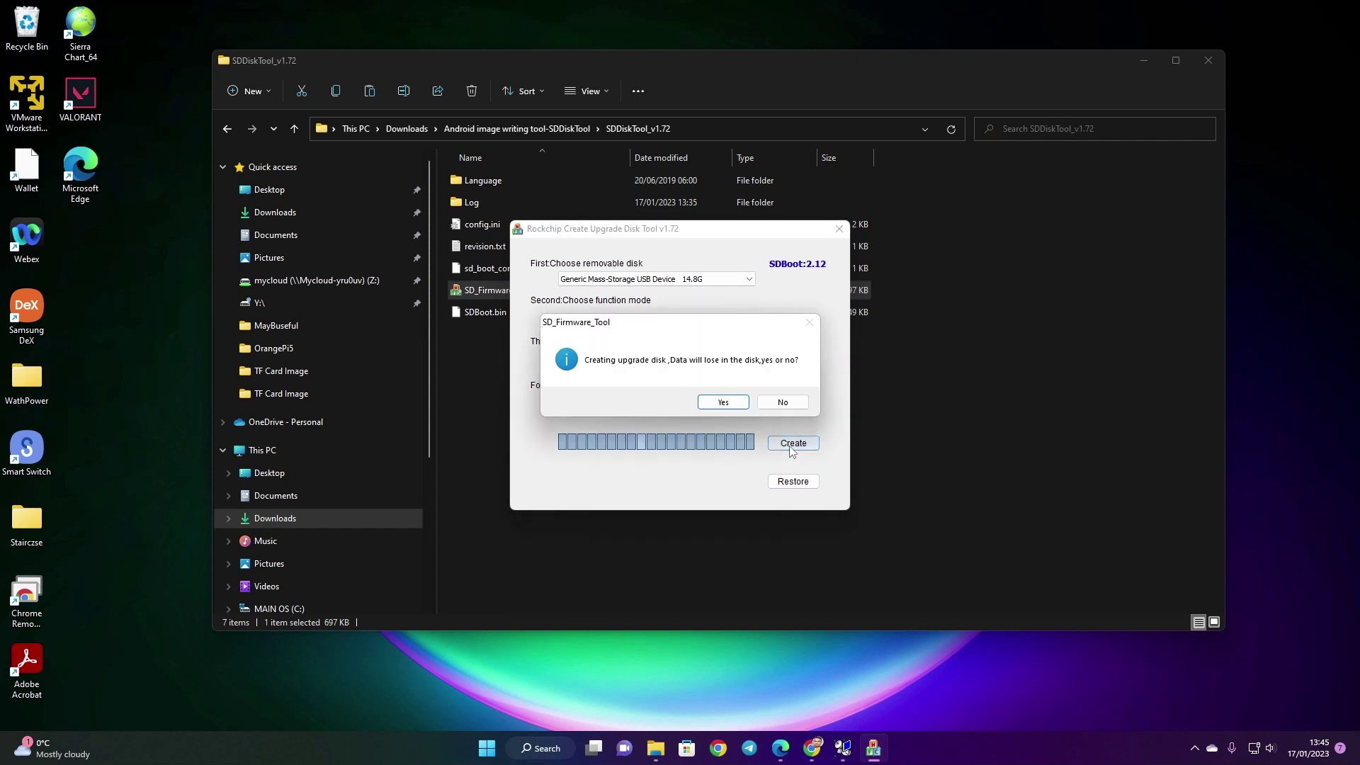
click(723, 402)
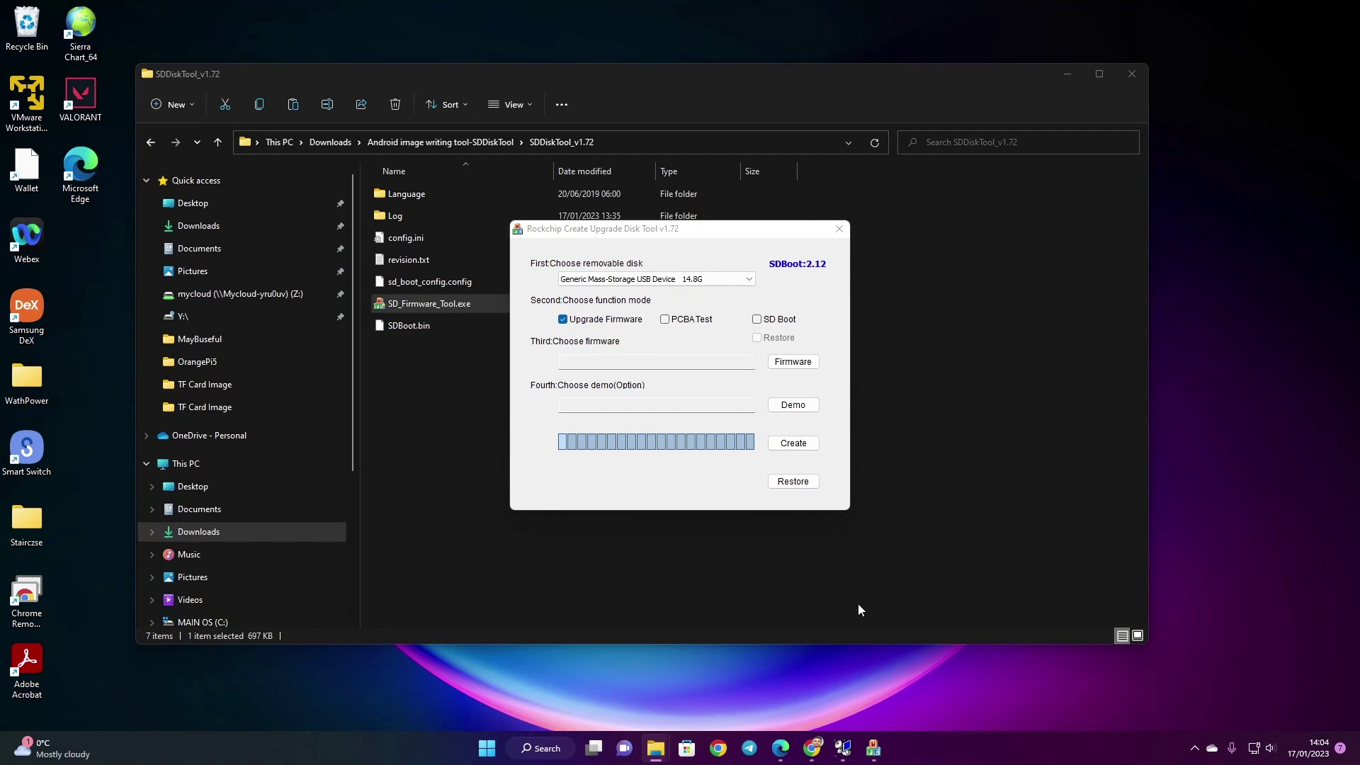
click(666, 242)
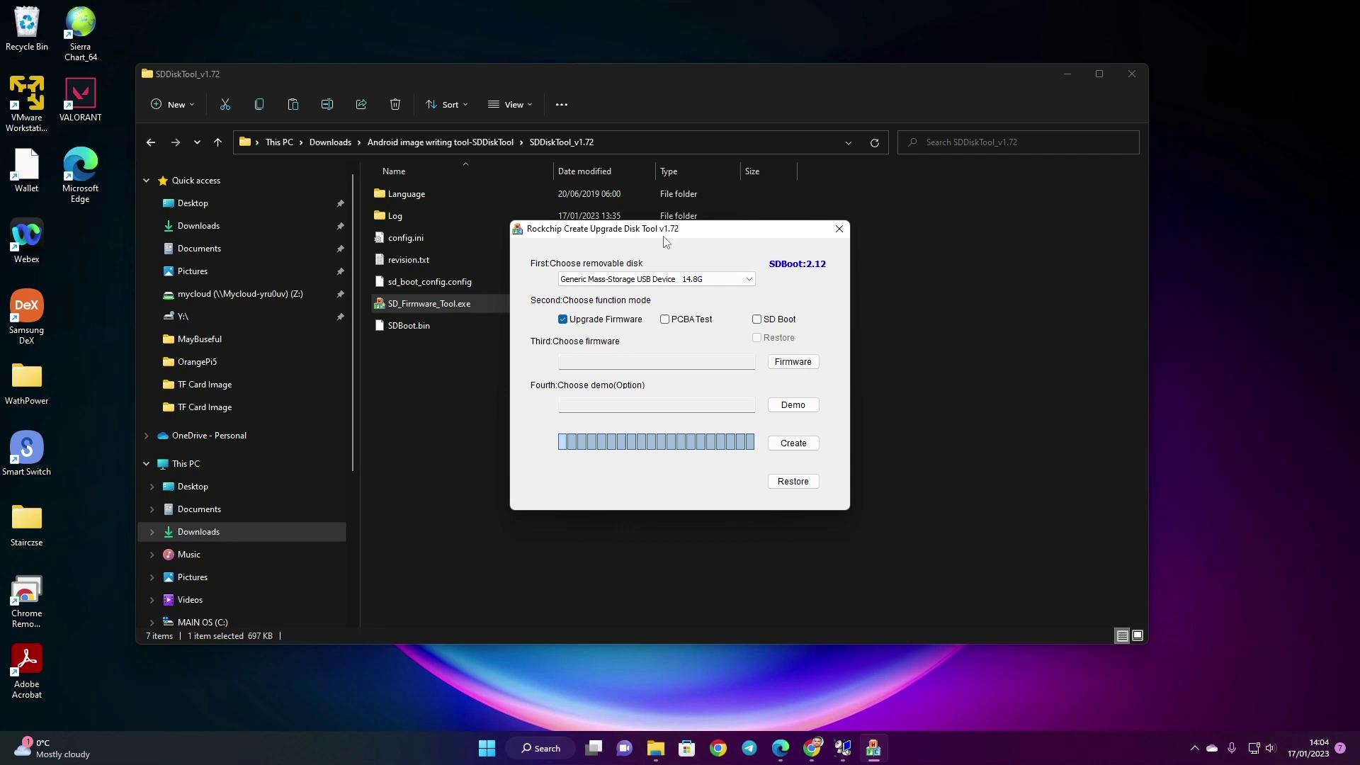
Step: Restart SDDiskTool as administrator, set SD Boot with the 14.8G card, and pick the OrangePi5 Android12 image
click(839, 230)
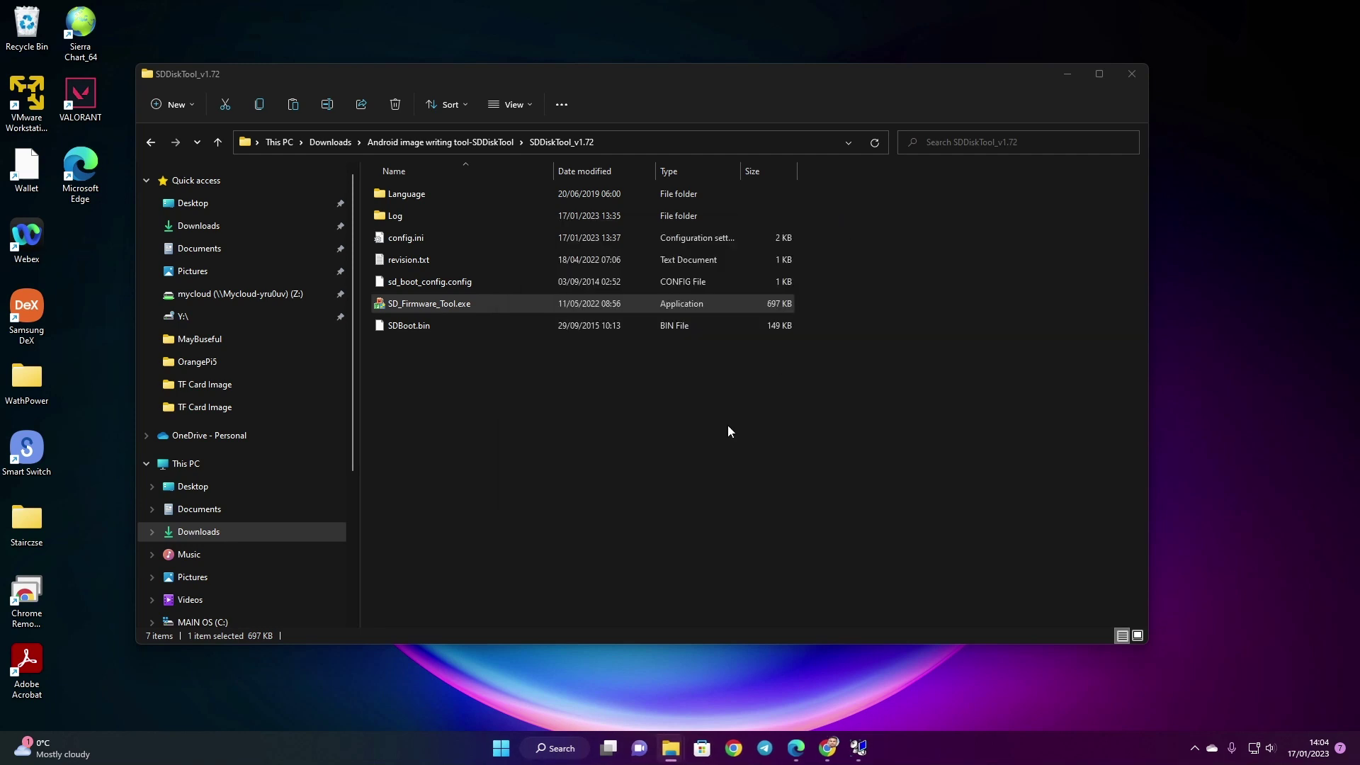
right_click(442, 307)
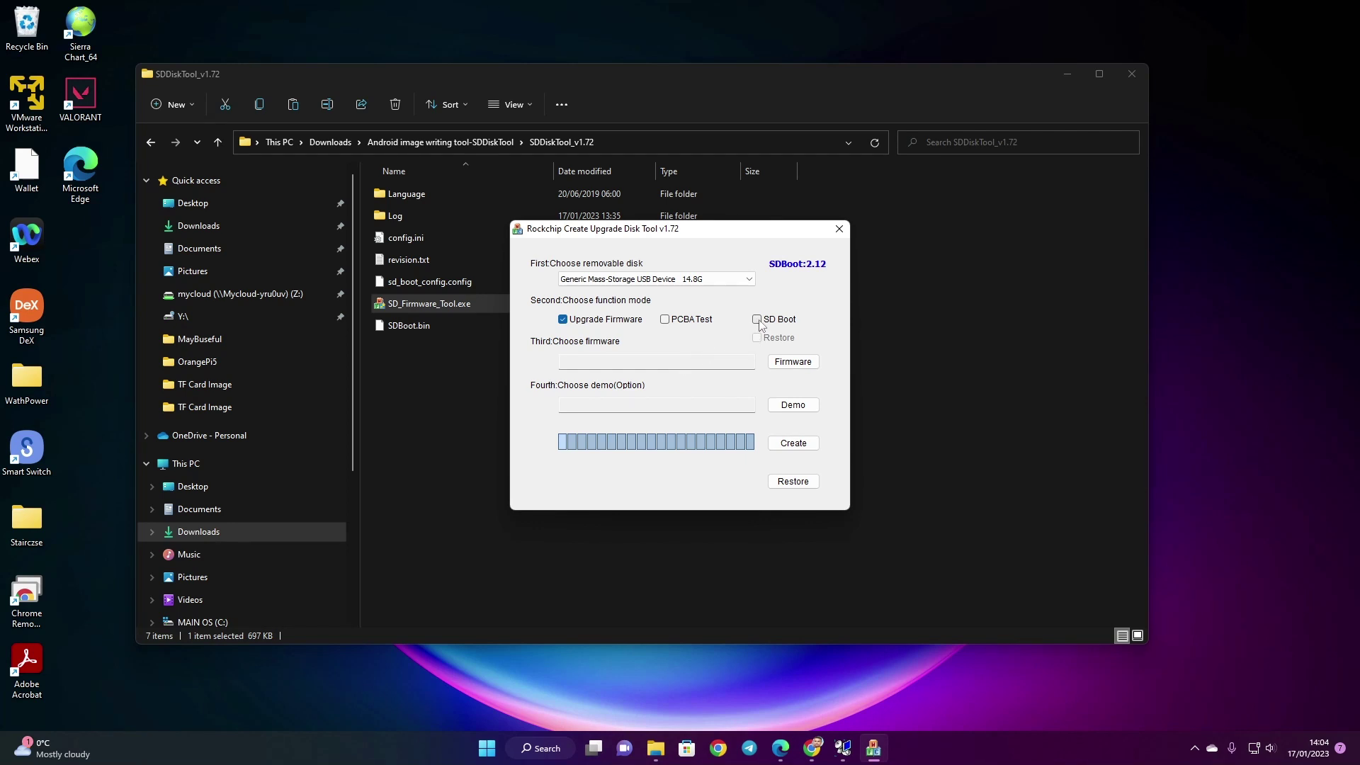
click(757, 320)
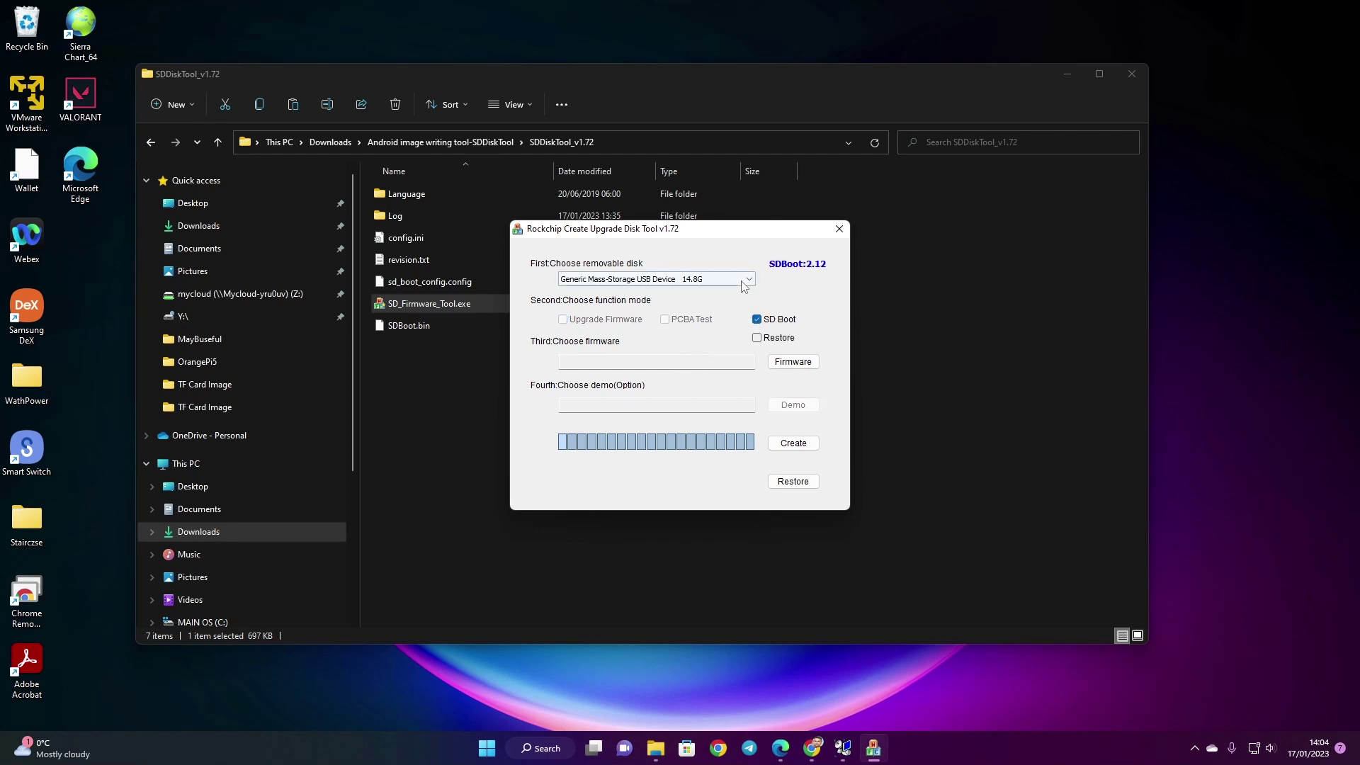
click(698, 279)
click(692, 296)
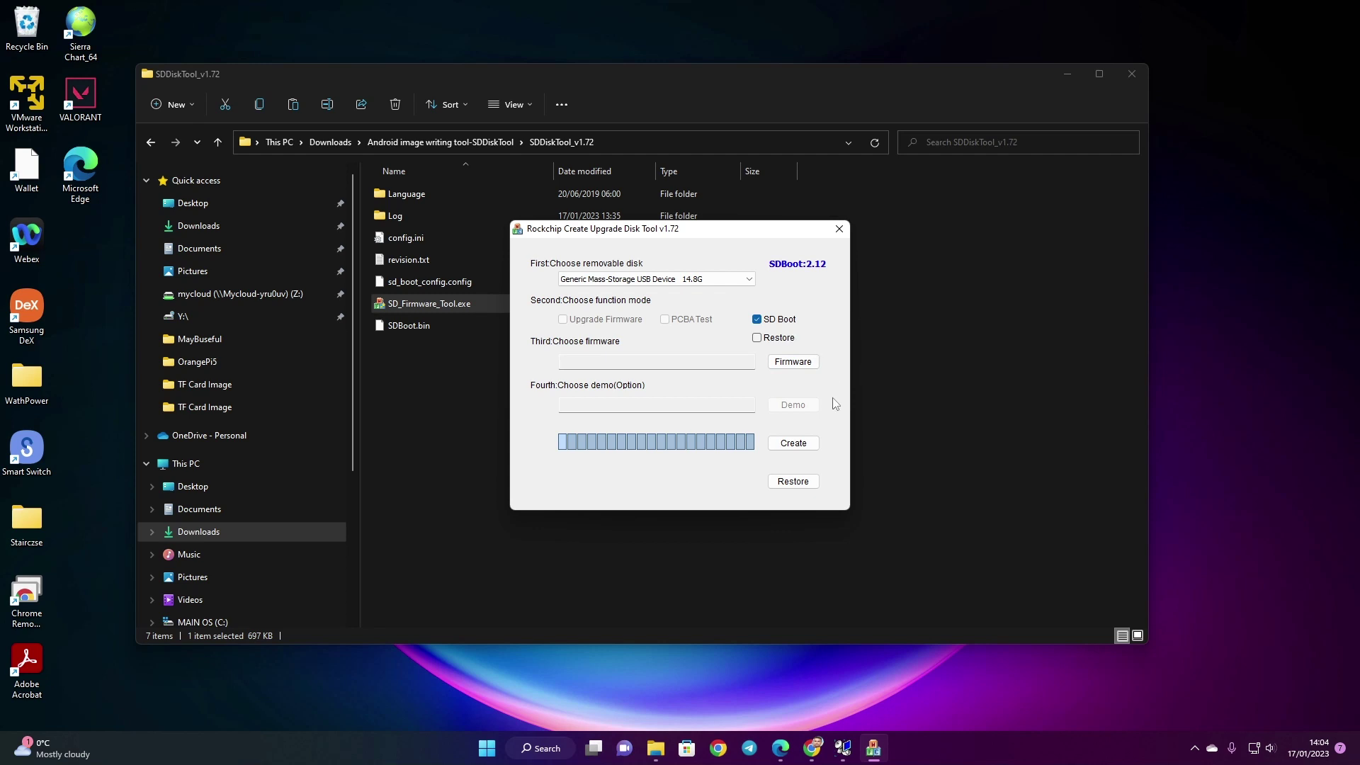
click(793, 363)
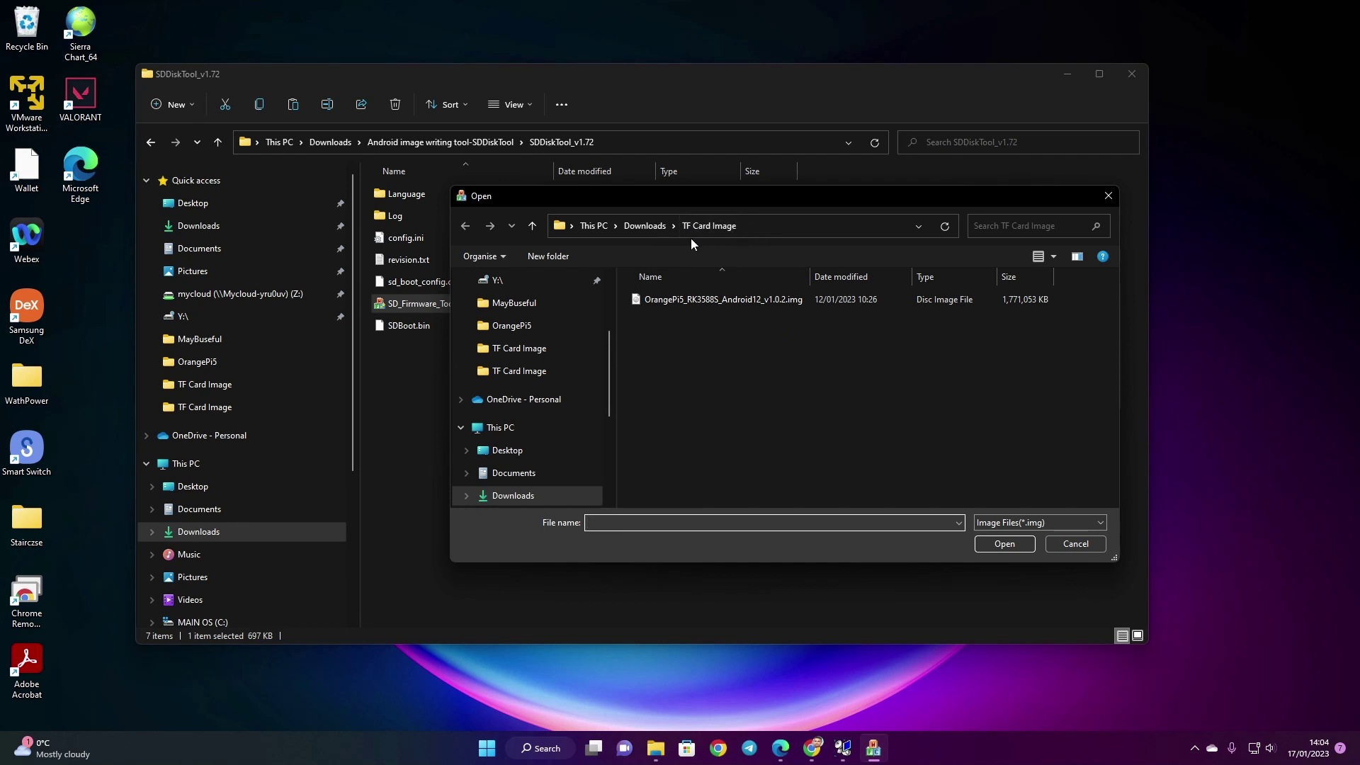
click(736, 301)
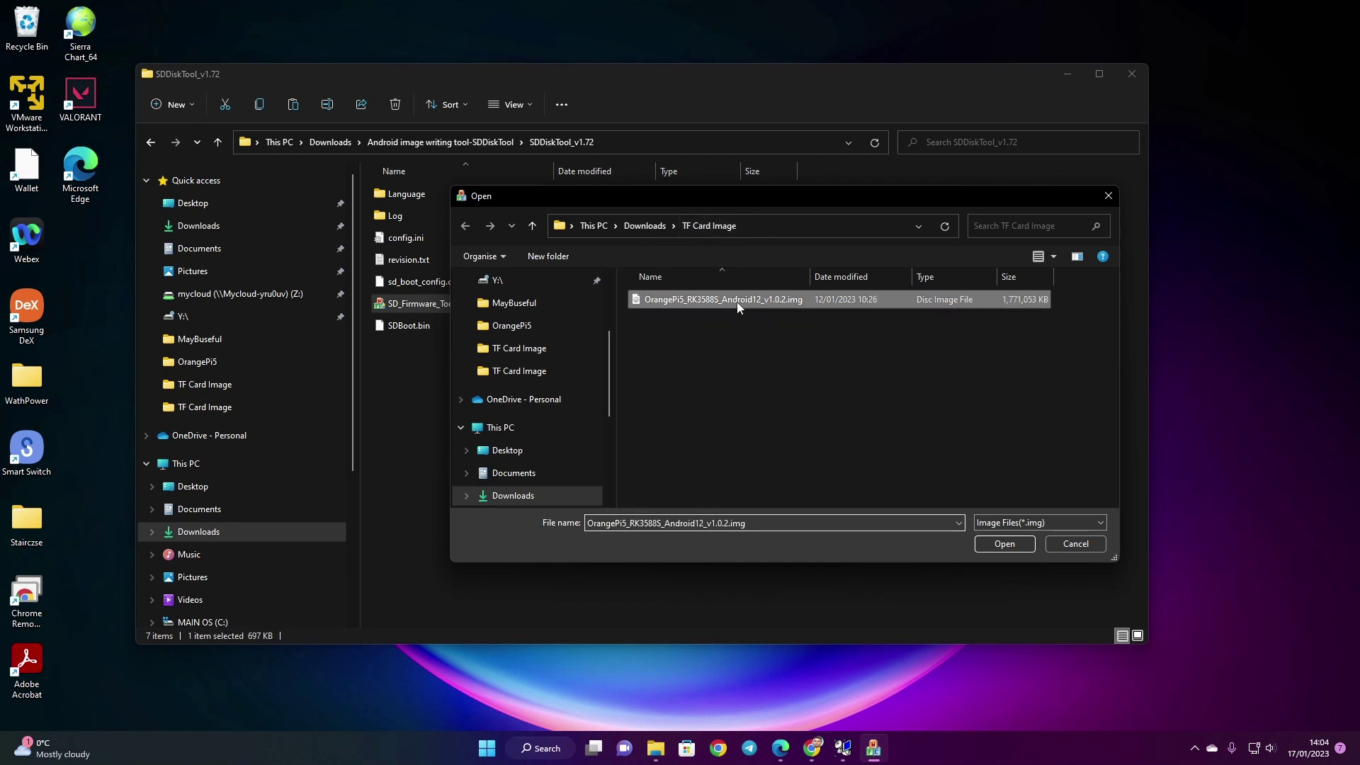
Step: Load the Android image as firmware and write it to the 14.8G card, confirming the overwrite
click(1002, 544)
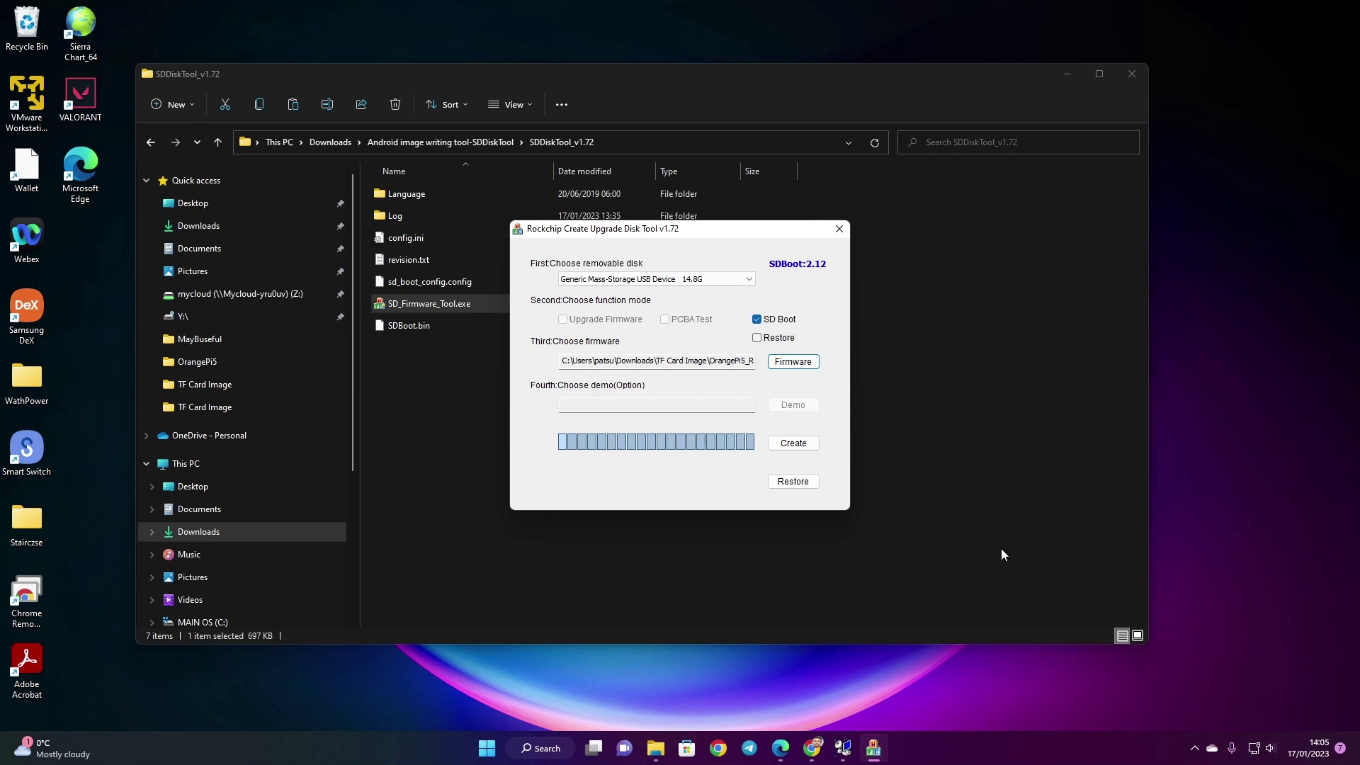
click(786, 445)
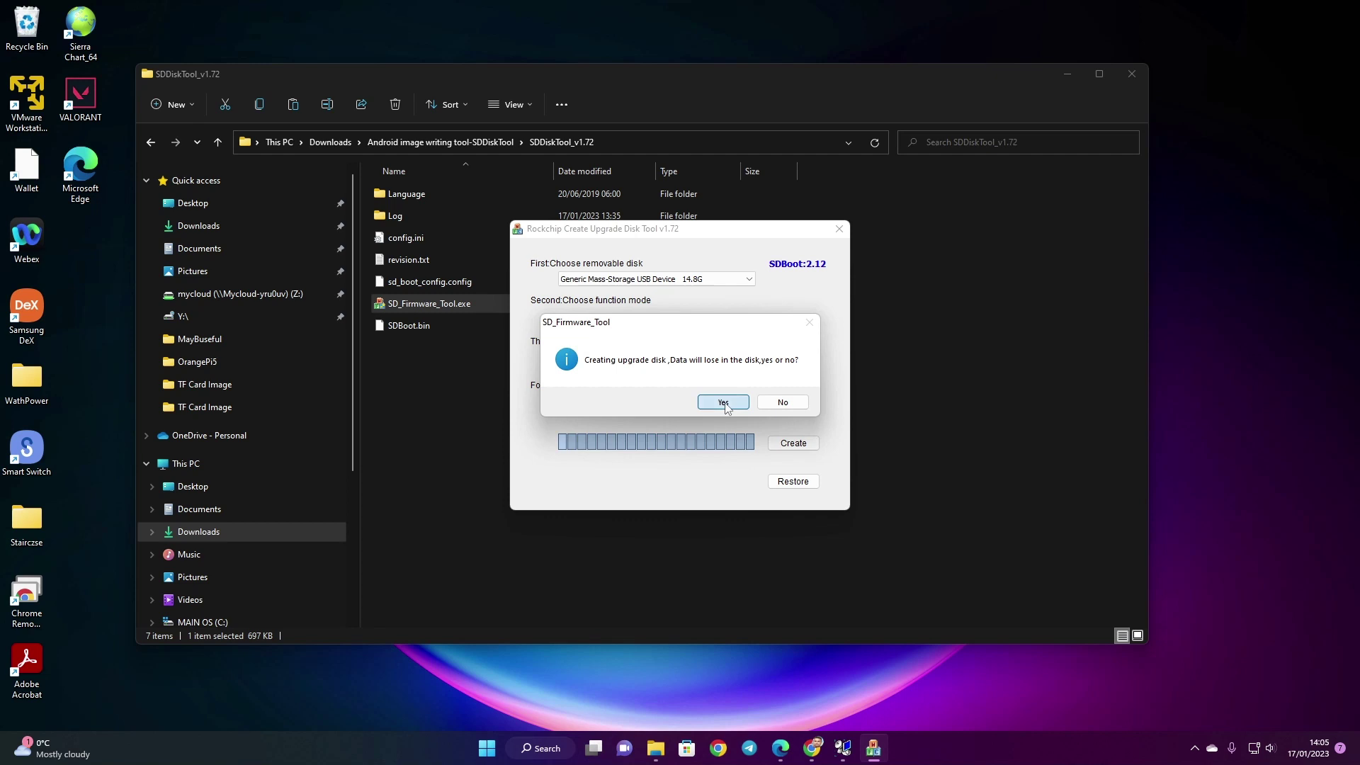
click(724, 402)
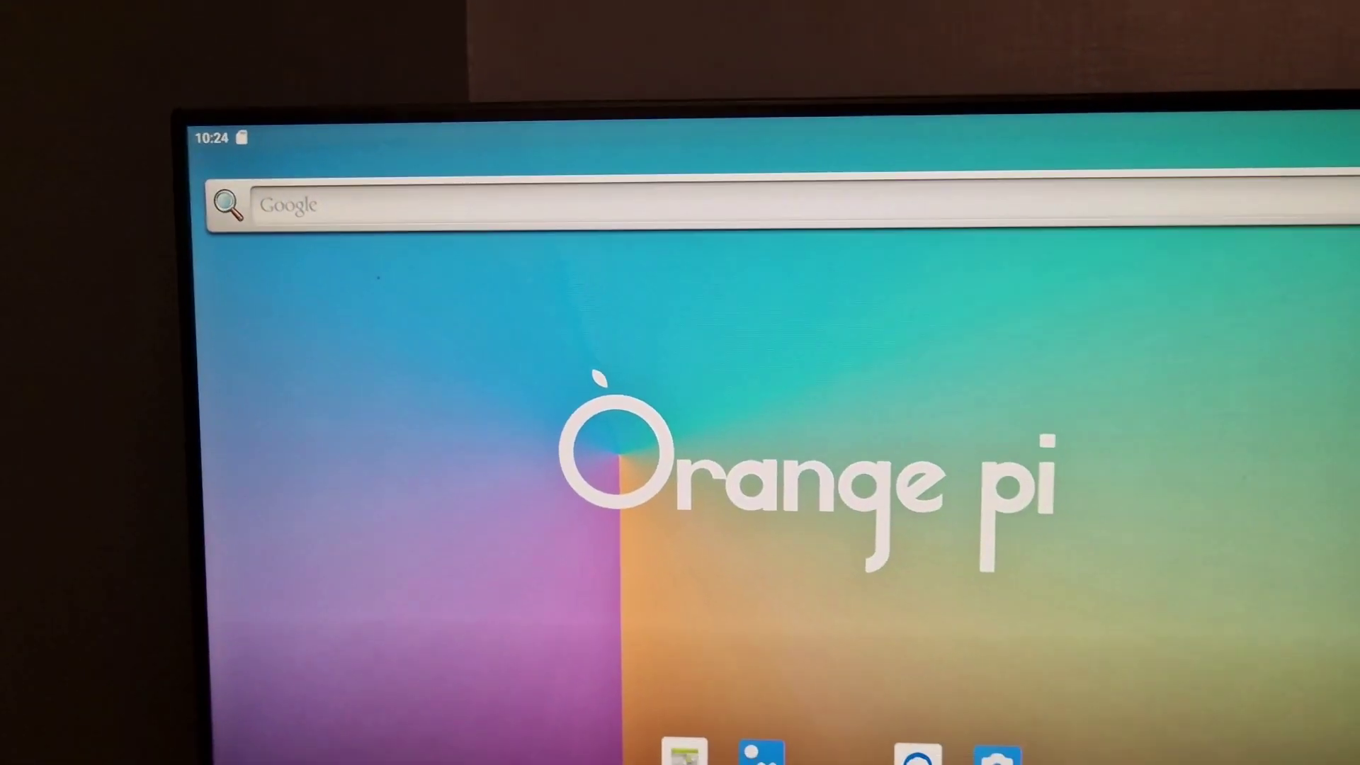
Step: Turn on Wi-Fi from the Internet quick-settings panel so networks are available
drag(801, 121, 712, 382)
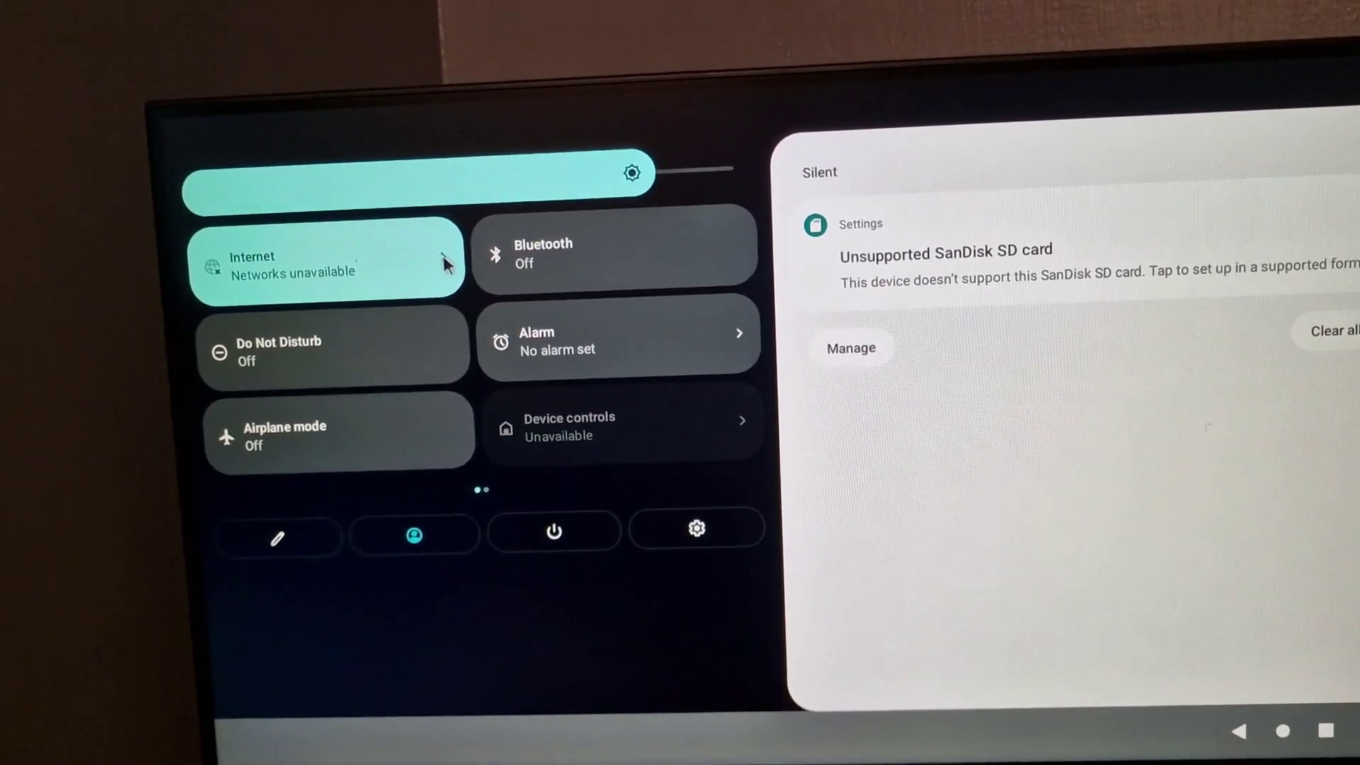
click(204, 280)
click(325, 282)
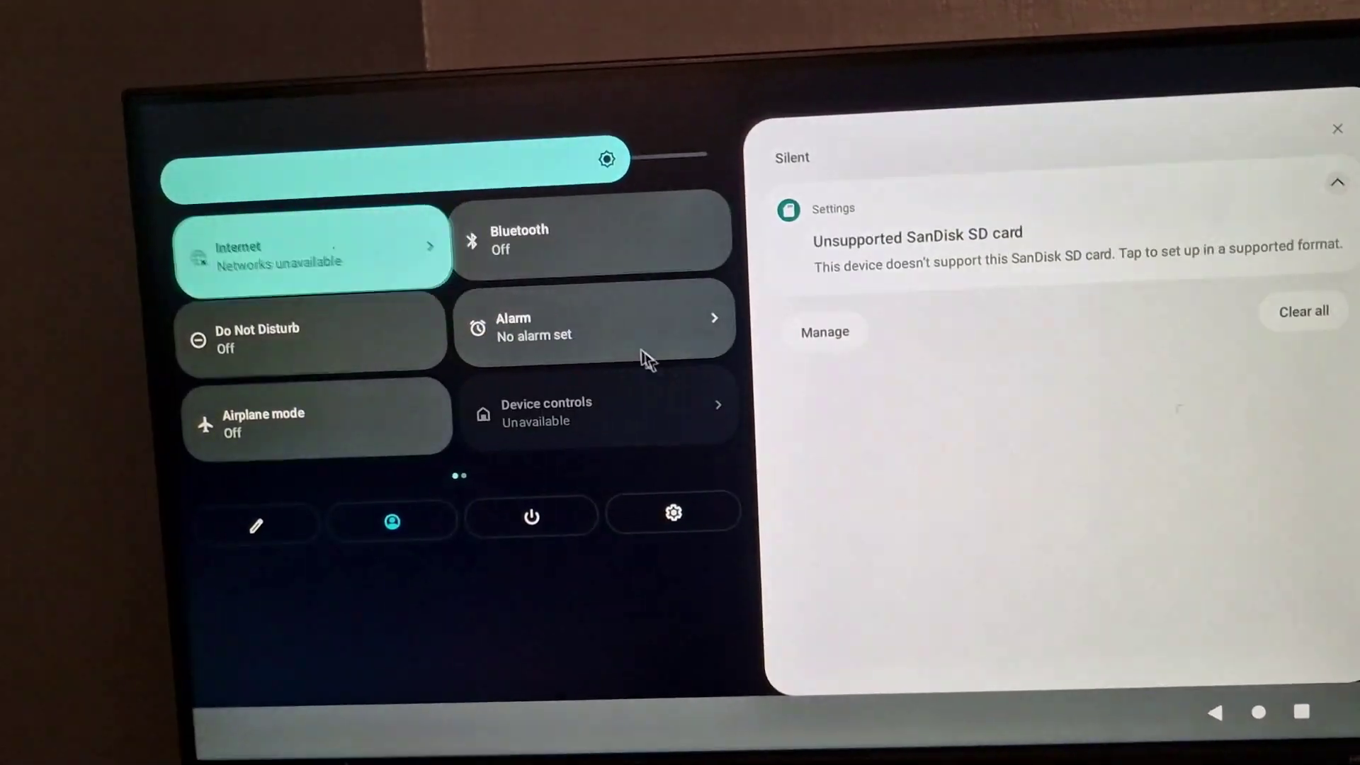
click(204, 283)
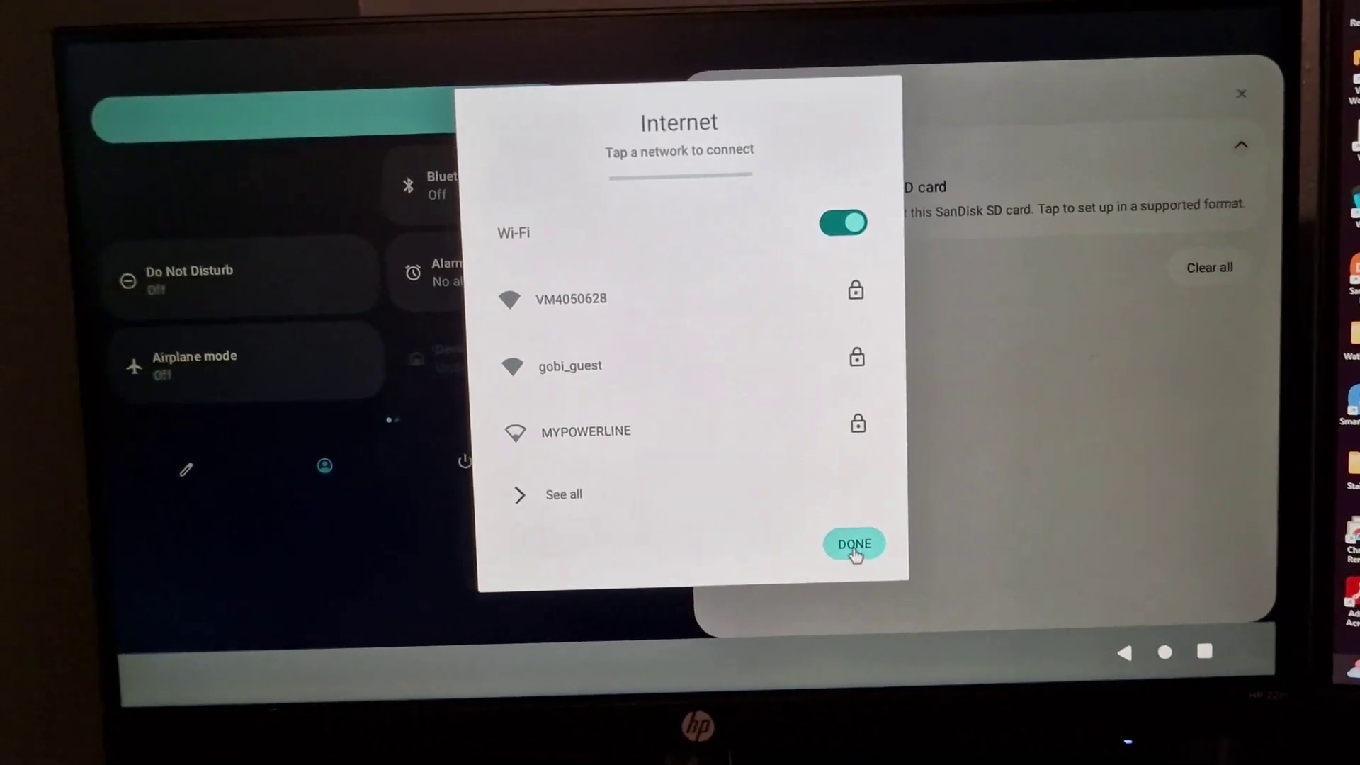
click(856, 532)
Step: Switch Bluetooth on from its quick-settings tile
click(566, 279)
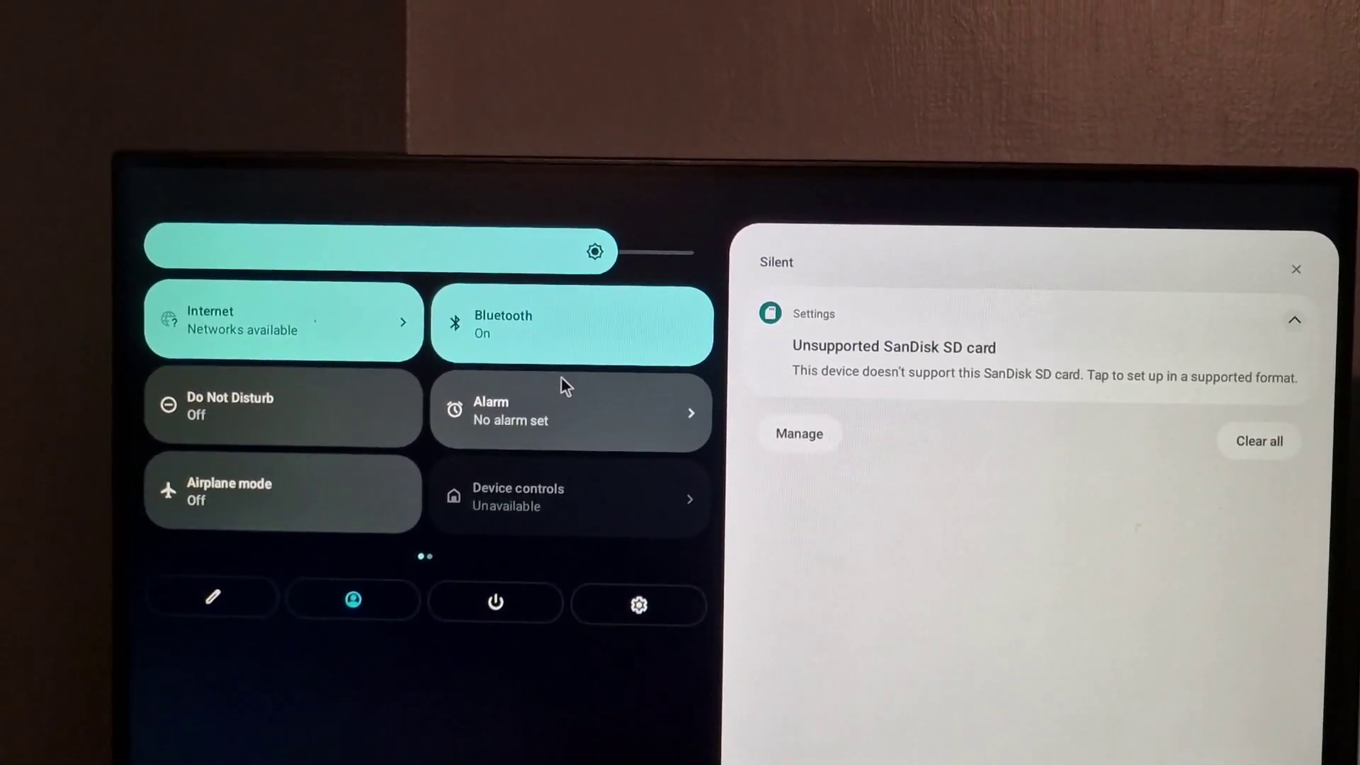
click(460, 333)
click(439, 343)
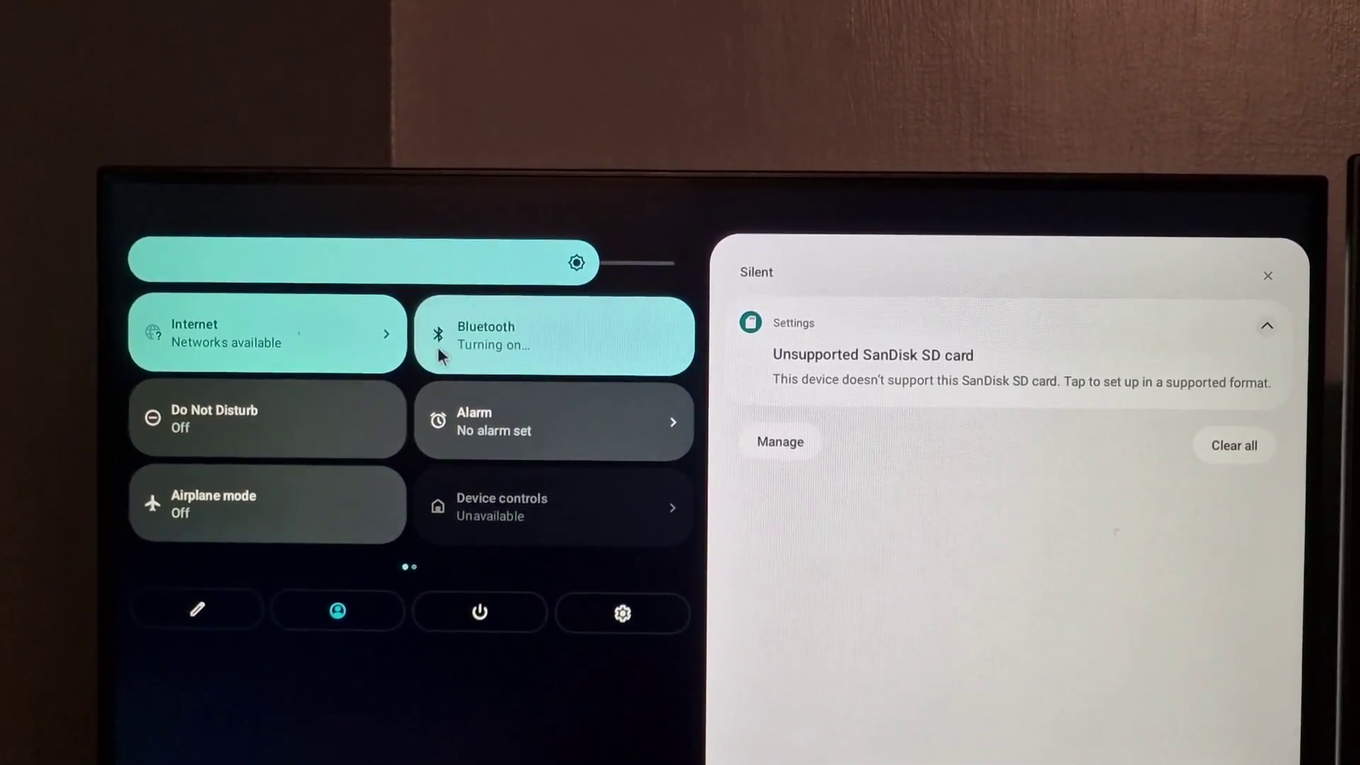